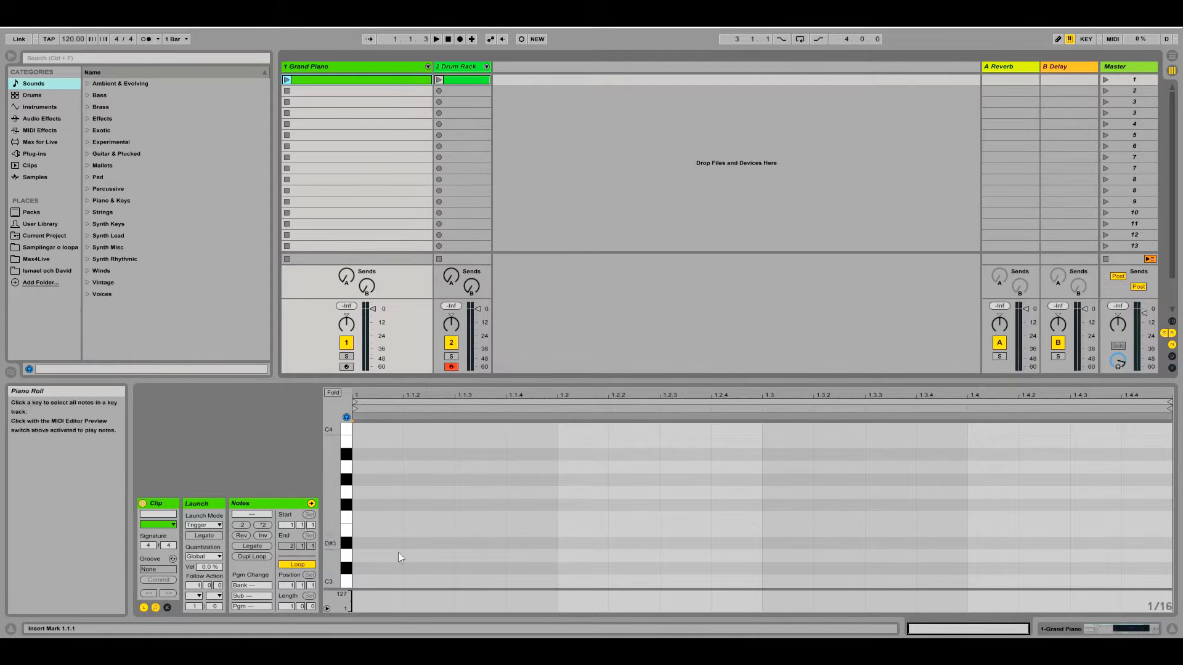
- Draw a chord of D3, F#3 and A3 filling bar 1 of the piano clip, and set the loop length to 6 bars
double_click(375, 558)
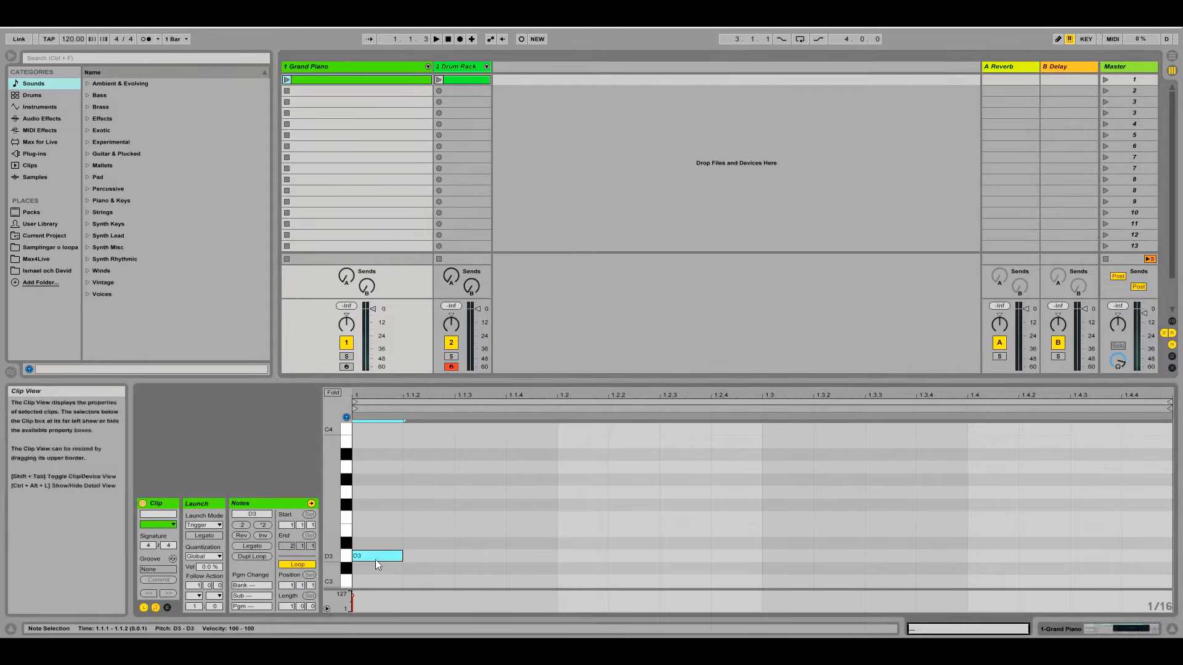
double_click(373, 506)
double_click(378, 468)
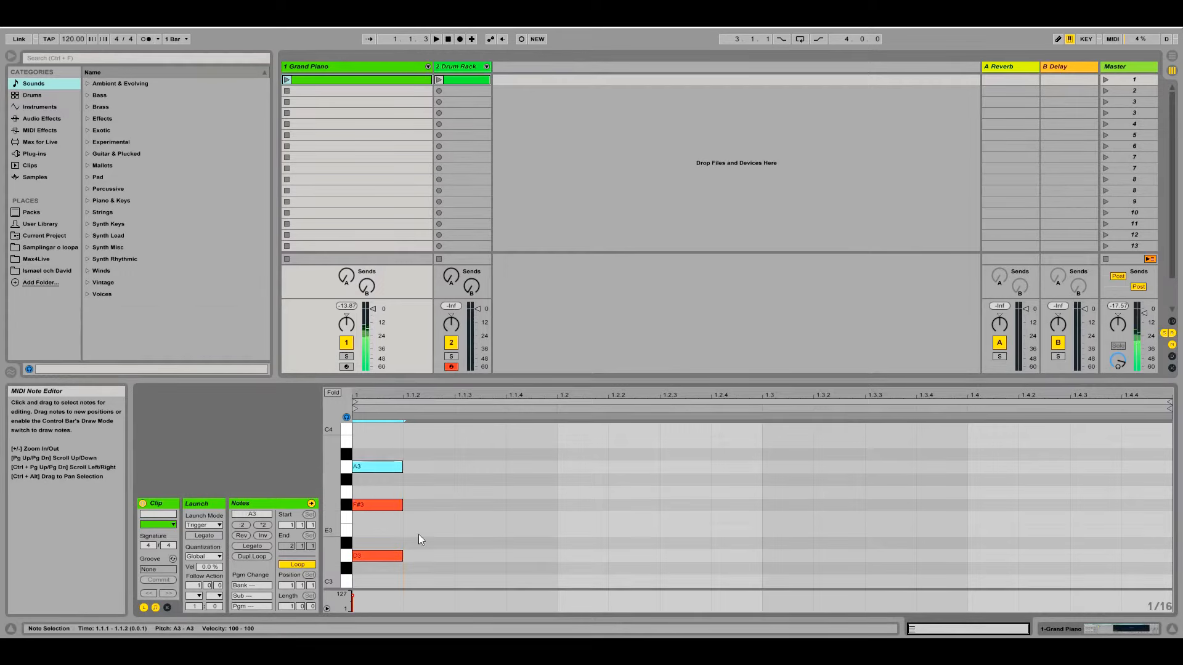
drag(364, 438, 1164, 561)
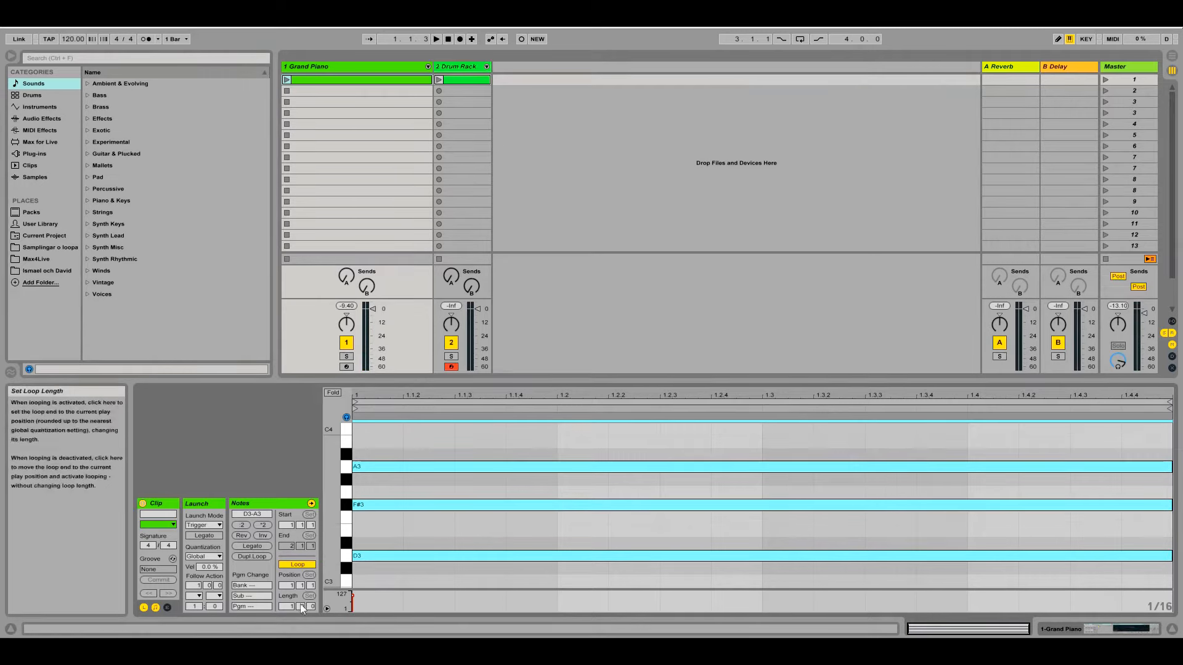
drag(291, 607, 291, 580)
- Duplicate the bar 1 chord into bar 2 and transpose the copy up seven semitones to A3, C#4 and E4
key(ctrl+d)
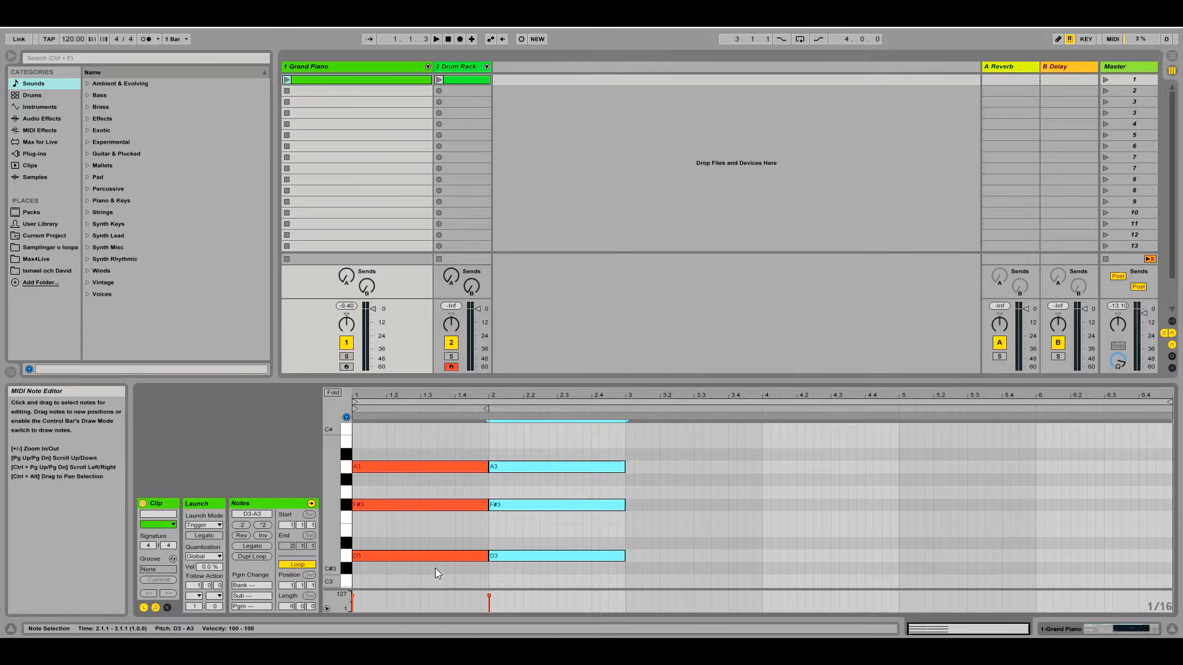
key(Up)
key(Up)
key(Up)
key(Up)
key(Up)
key(Up)
key(Up)
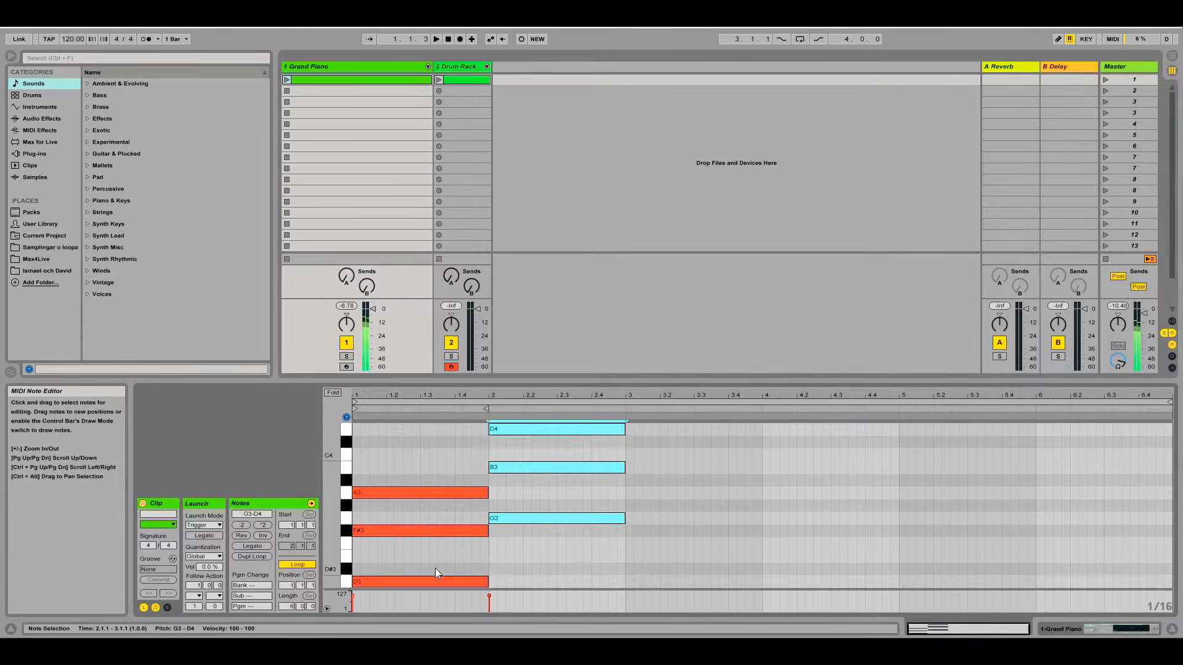
drag(343, 530, 338, 524)
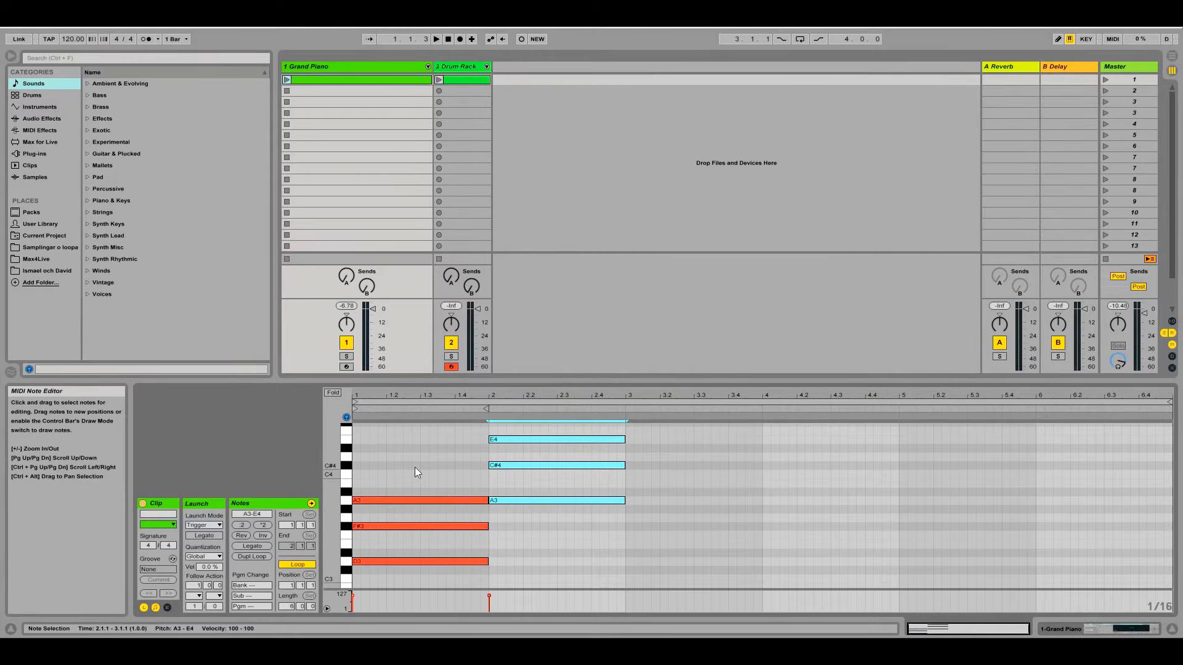
- Duplicate the bar 2 chord into bar 3, transpose the copy down two semitones to G3, B3 and D4, and play it back
drag(415, 467, 453, 613)
drag(527, 543, 590, 435)
key(ctrl+d)
key(Down)
key(Down)
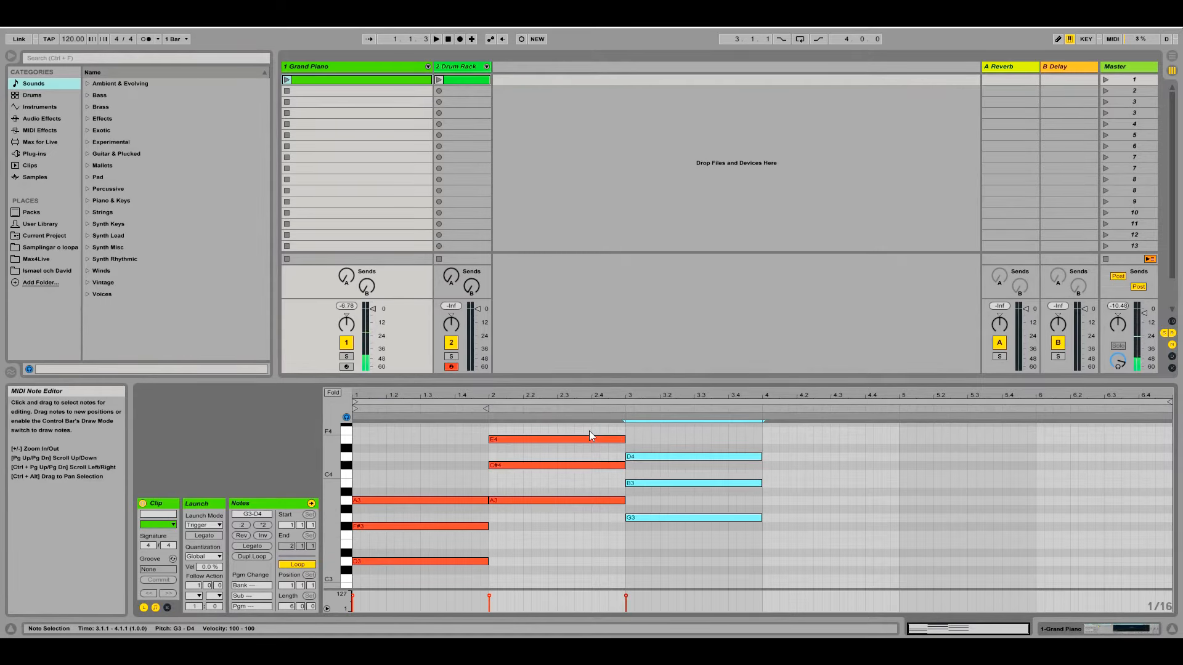
key(space)
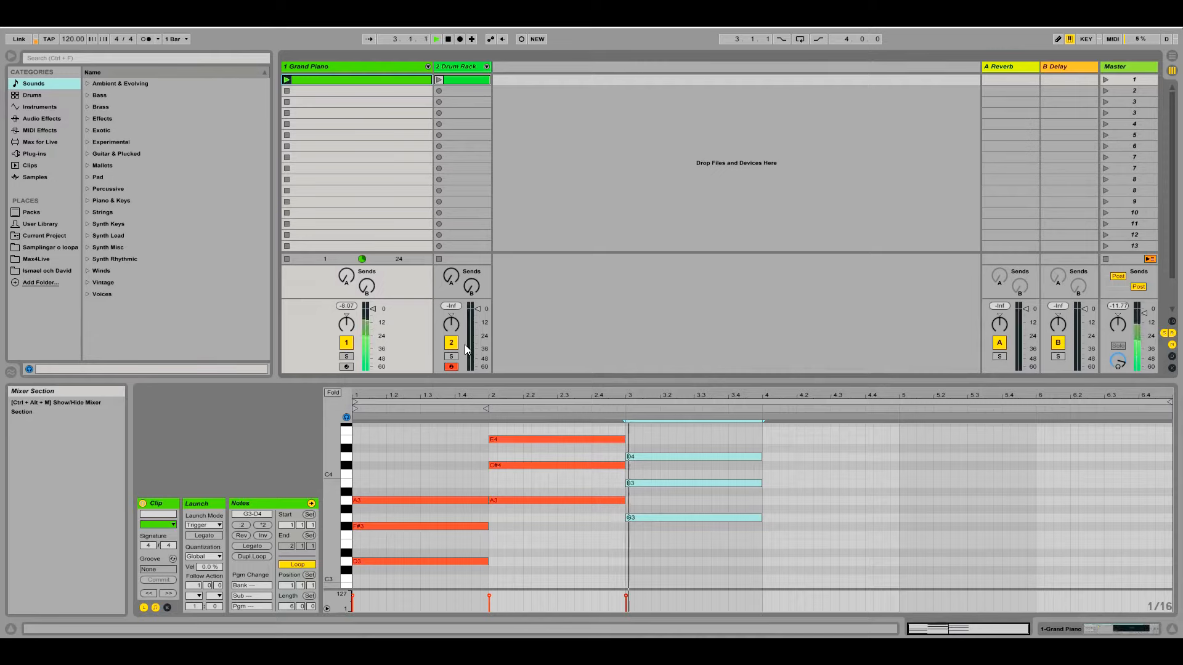
key(space)
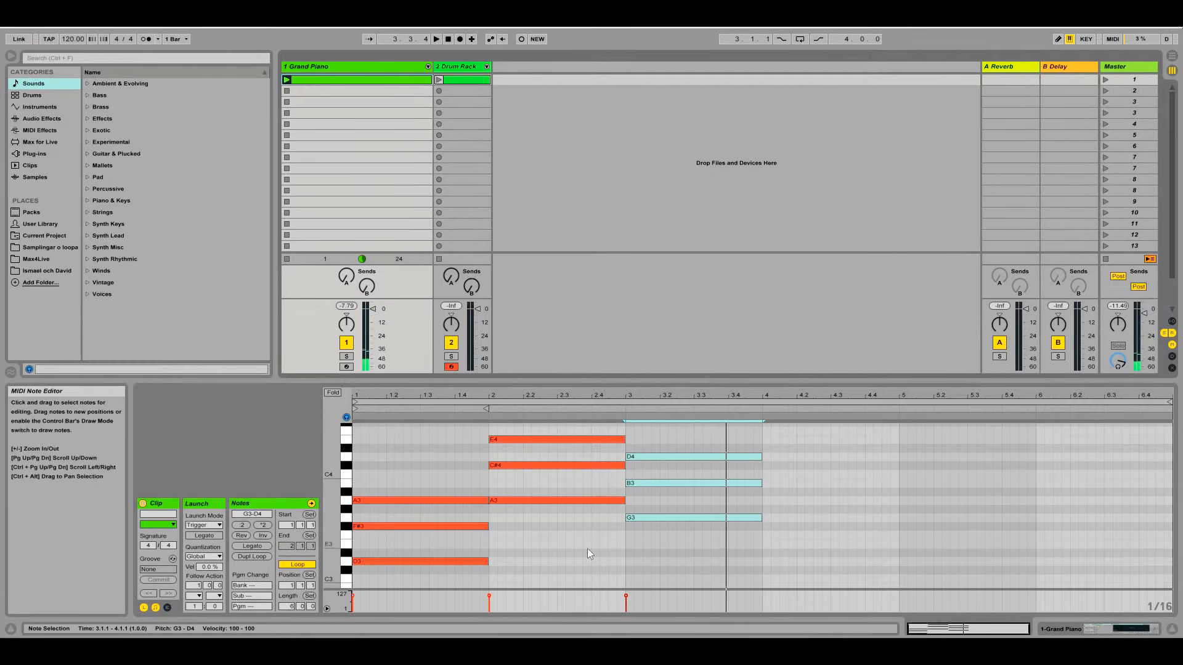
- Duplicate the three chords into bars 4 to 6 and transpose the copies down three semitones
drag(732, 581, 375, 434)
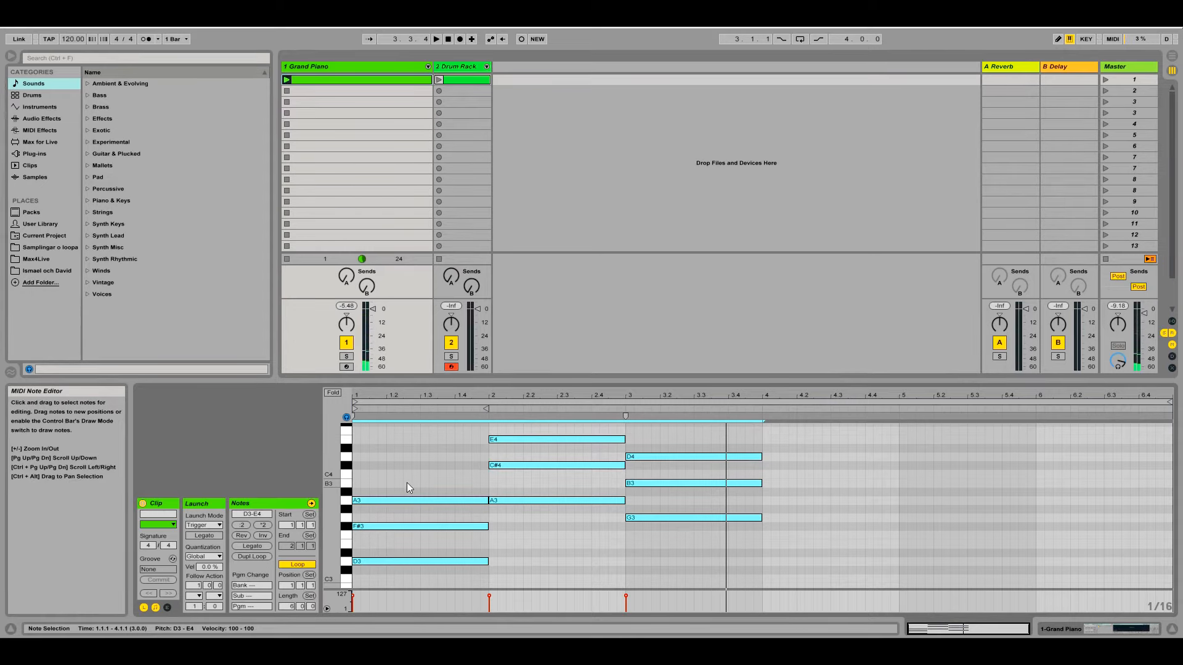
key(ctrl+d)
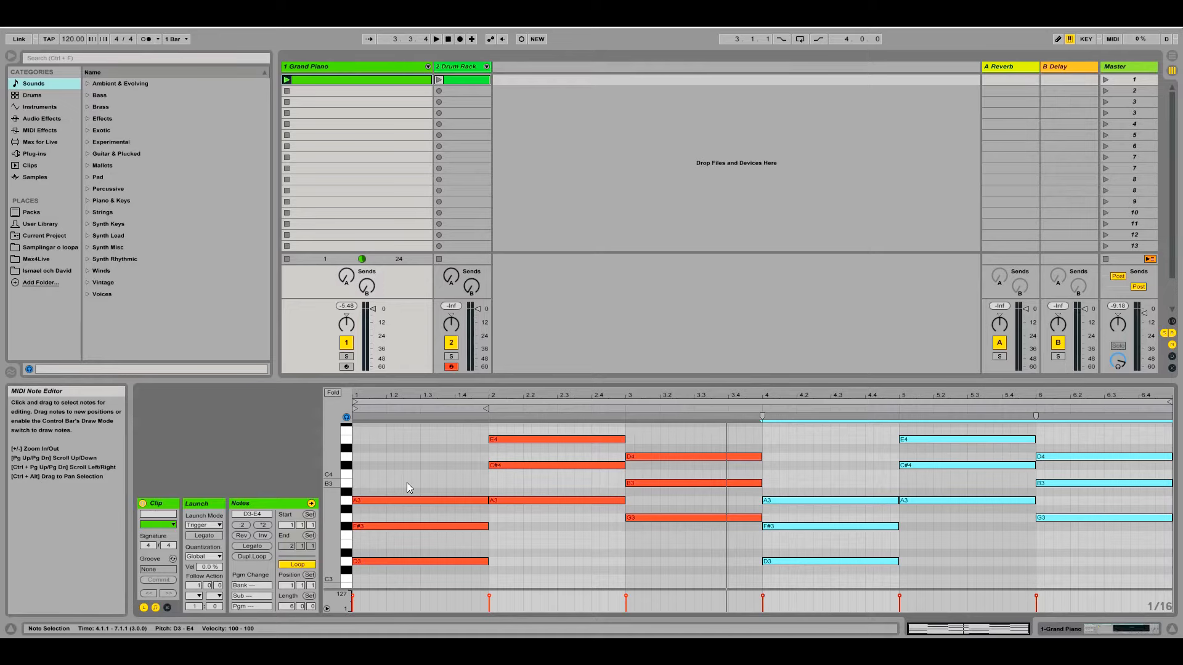
key(Down)
key(Down)
key(Down)
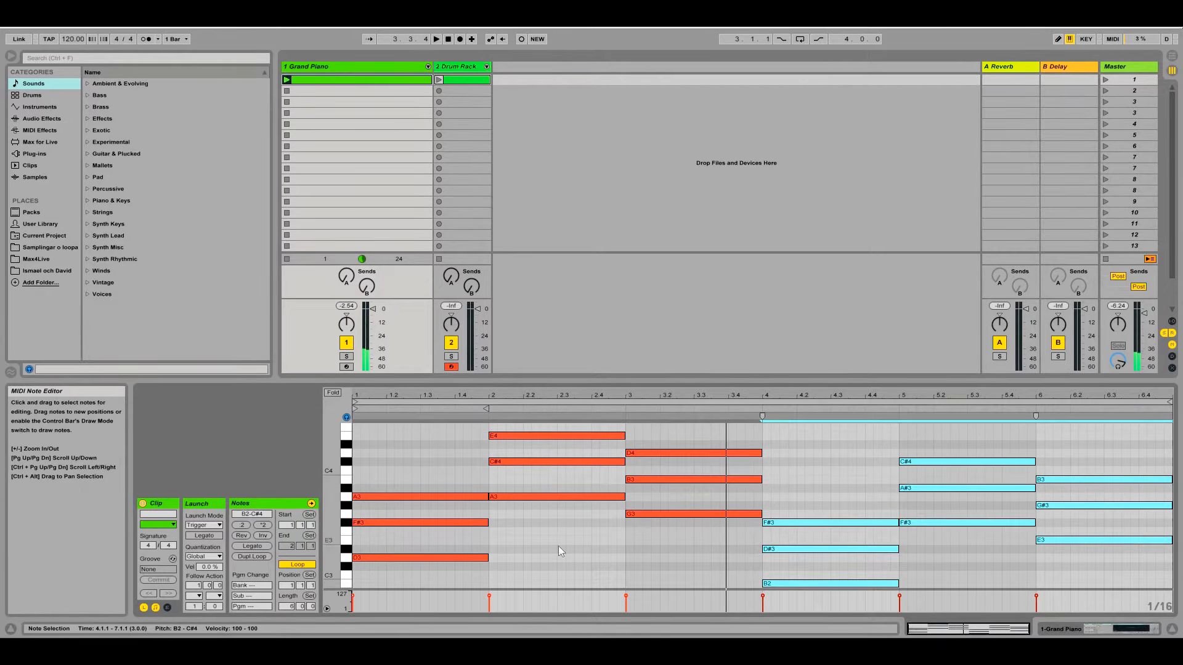
- Lower the middle note of the chords in bars 4, 5 and 6 by one semitone to D3, A3 and G3, and play the clip
click(804, 548)
key(Down)
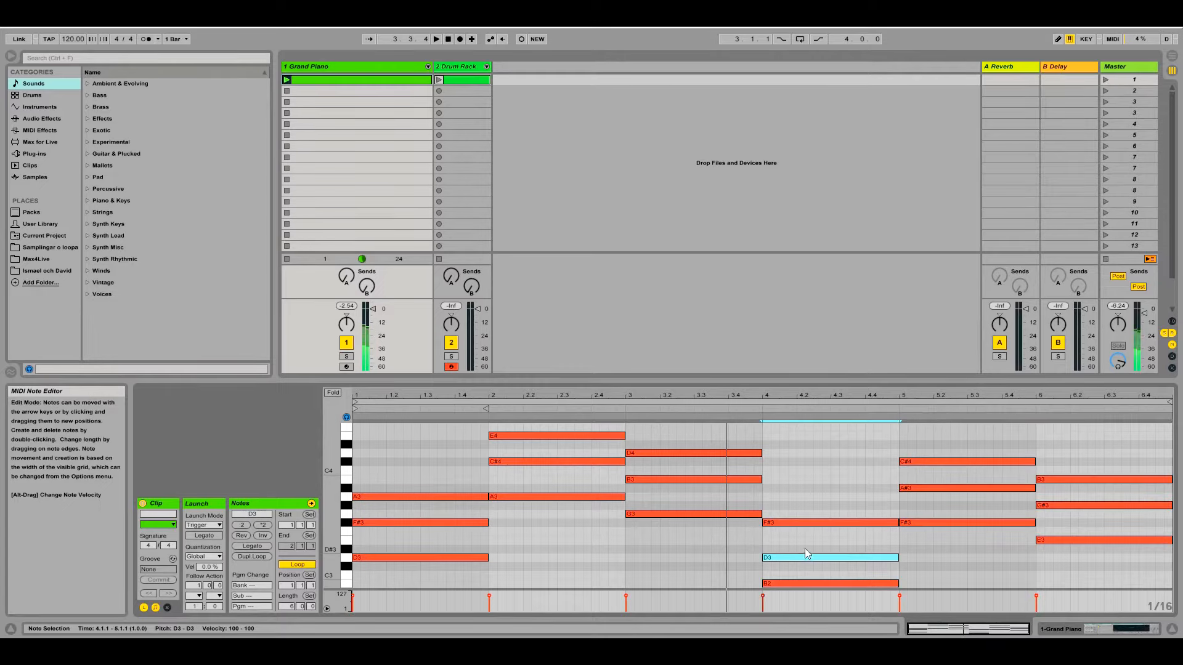
click(929, 489)
key(Down)
click(1065, 505)
key(Down)
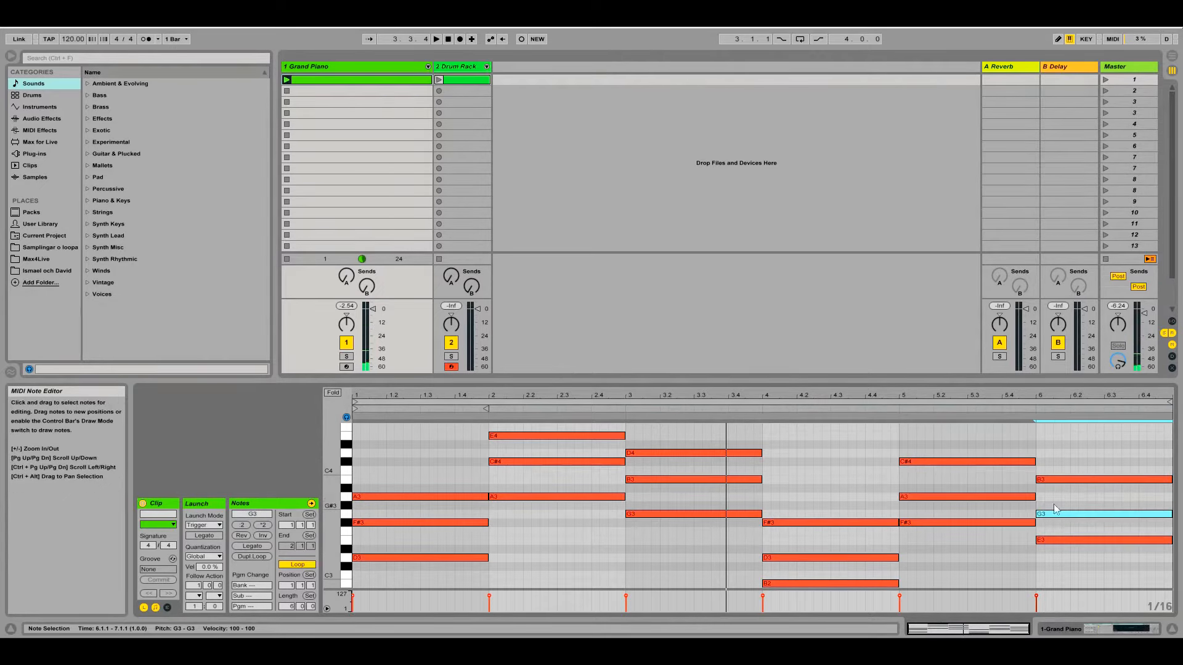
click(287, 80)
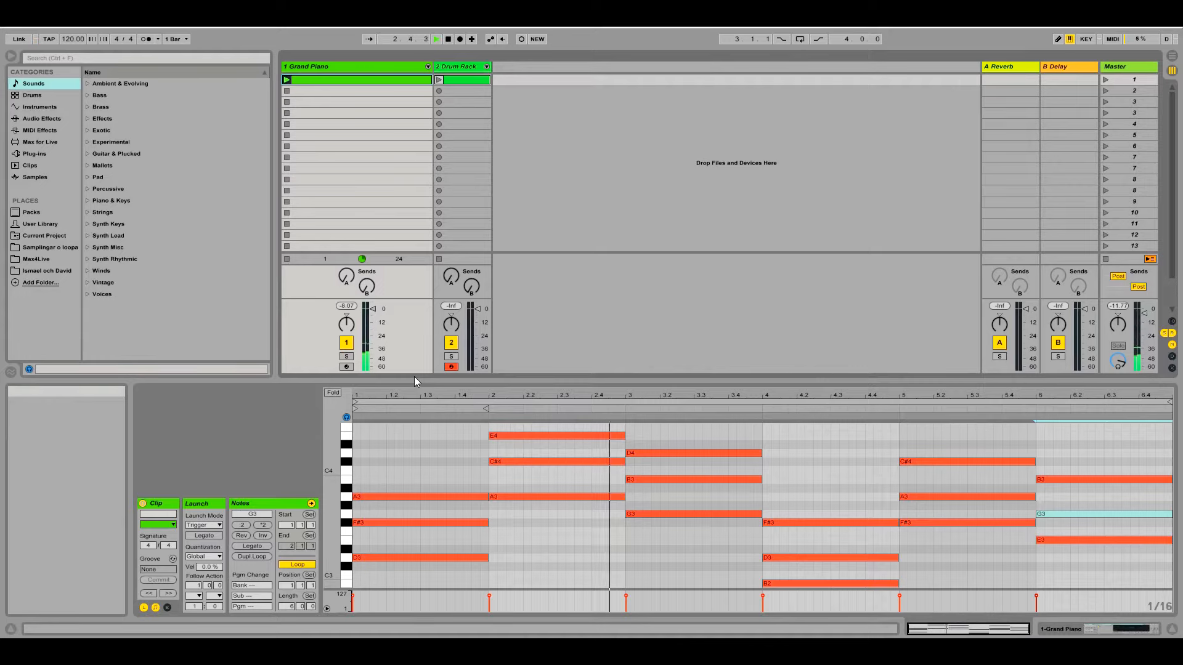
- Stop playback and transpose all the clip's notes up five semitones so the first chord starts on G3
click(686, 559)
key(ctrl+a)
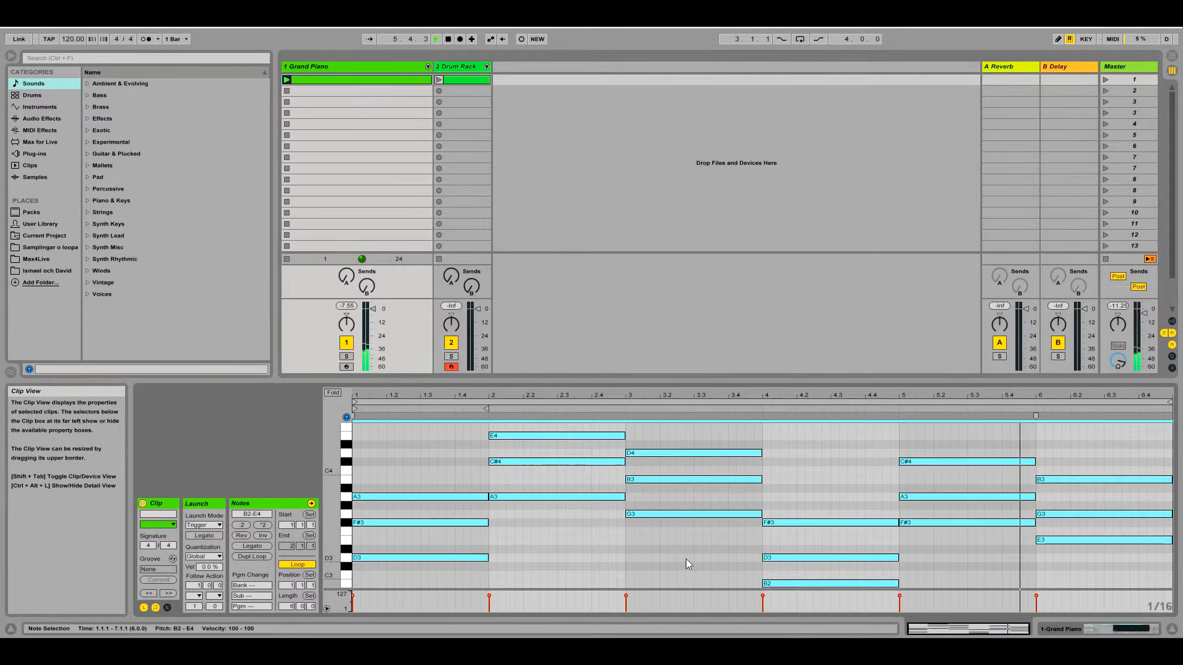
key(space)
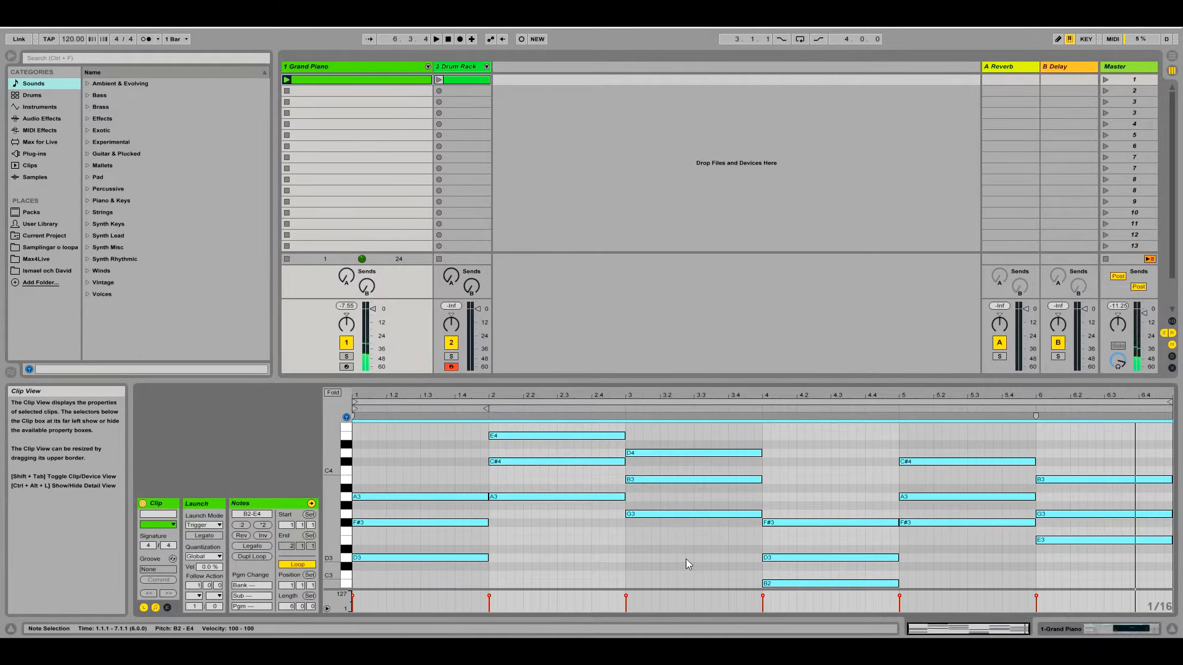
key(Up)
key(Up)
key(Up)
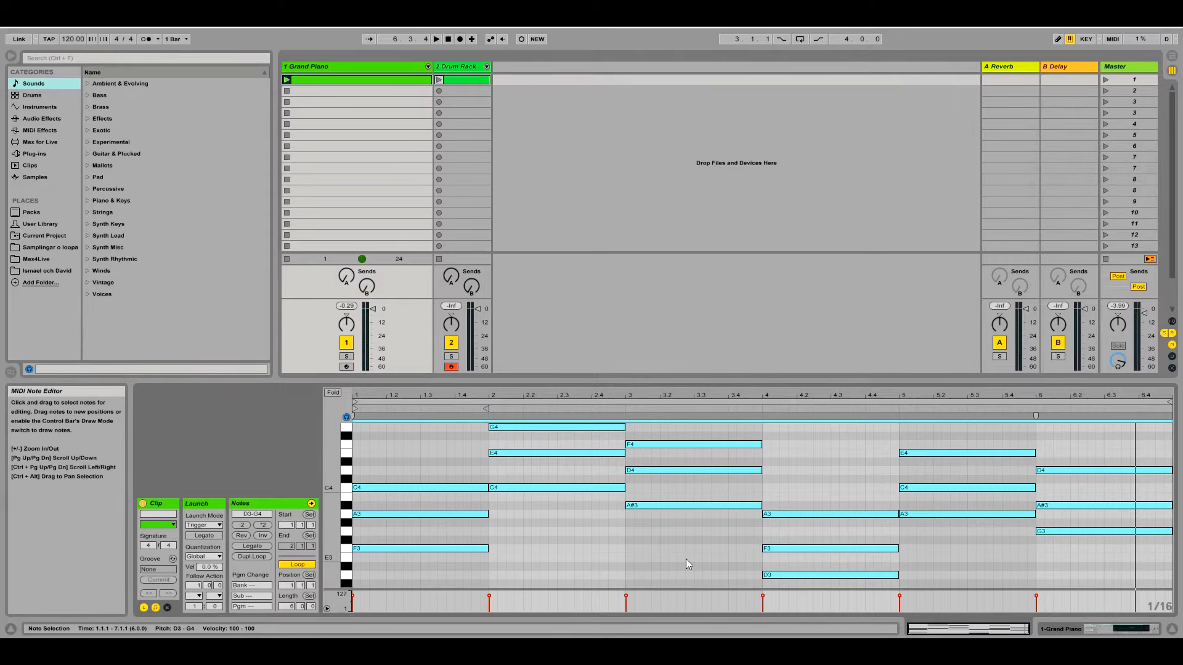
key(Up)
key(Up)
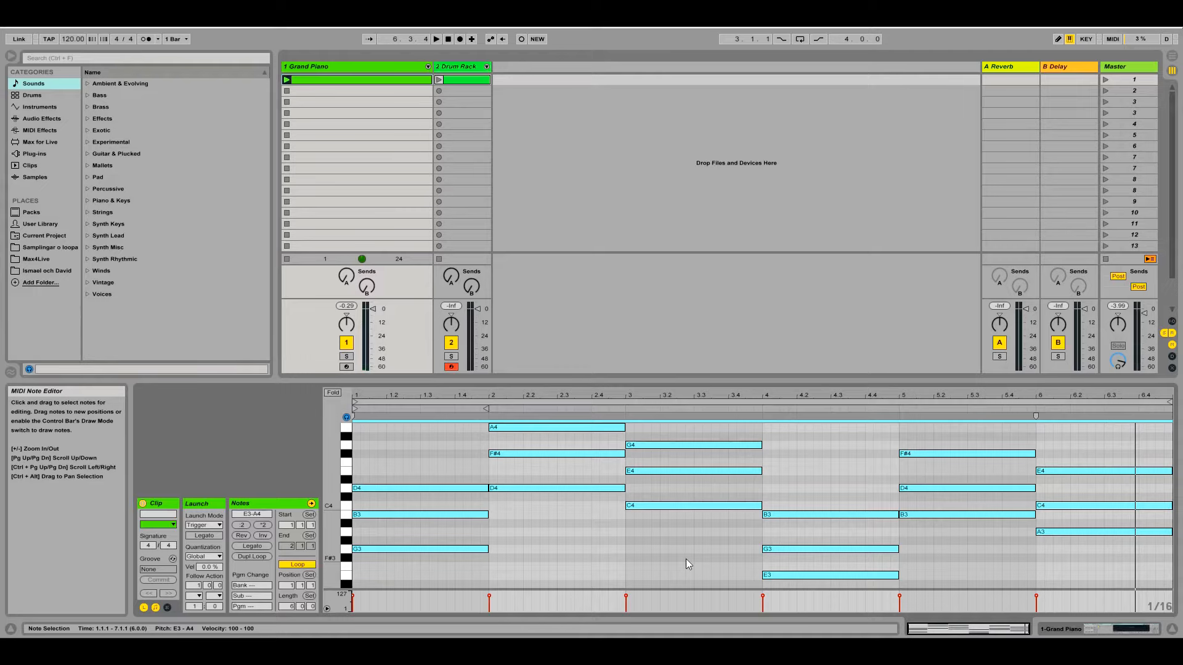
- Select the bar 1 chord and the bar 4 chord in turn to compare their notes
click(353, 458)
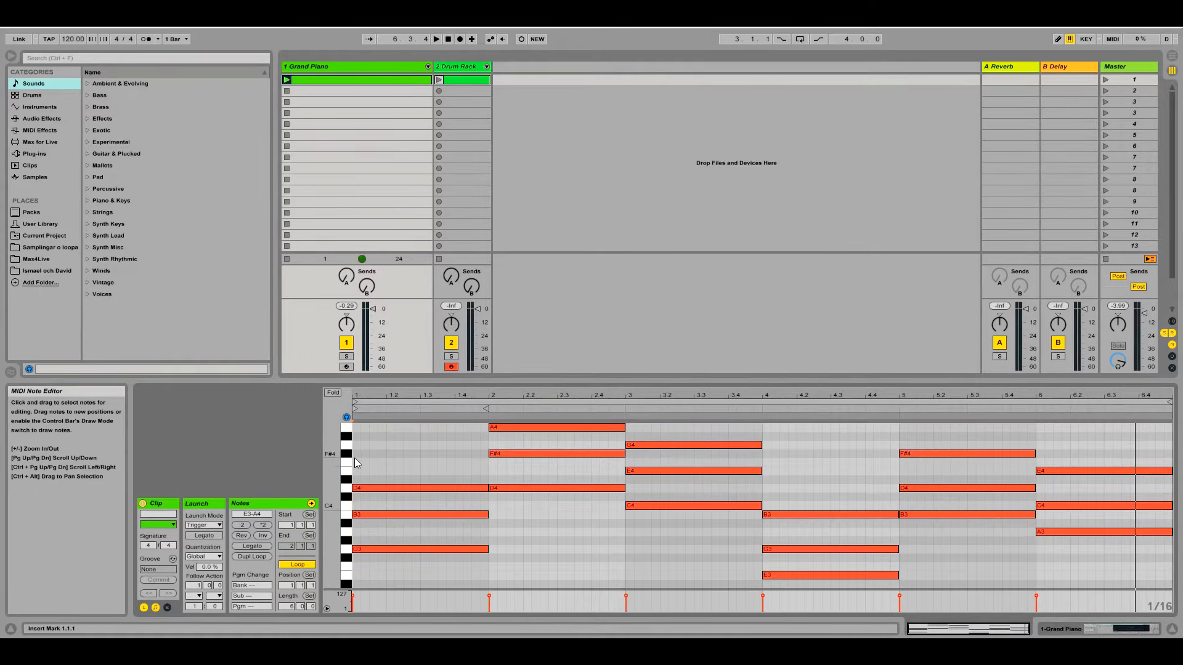
click(778, 487)
drag(777, 486, 840, 590)
drag(420, 460, 469, 571)
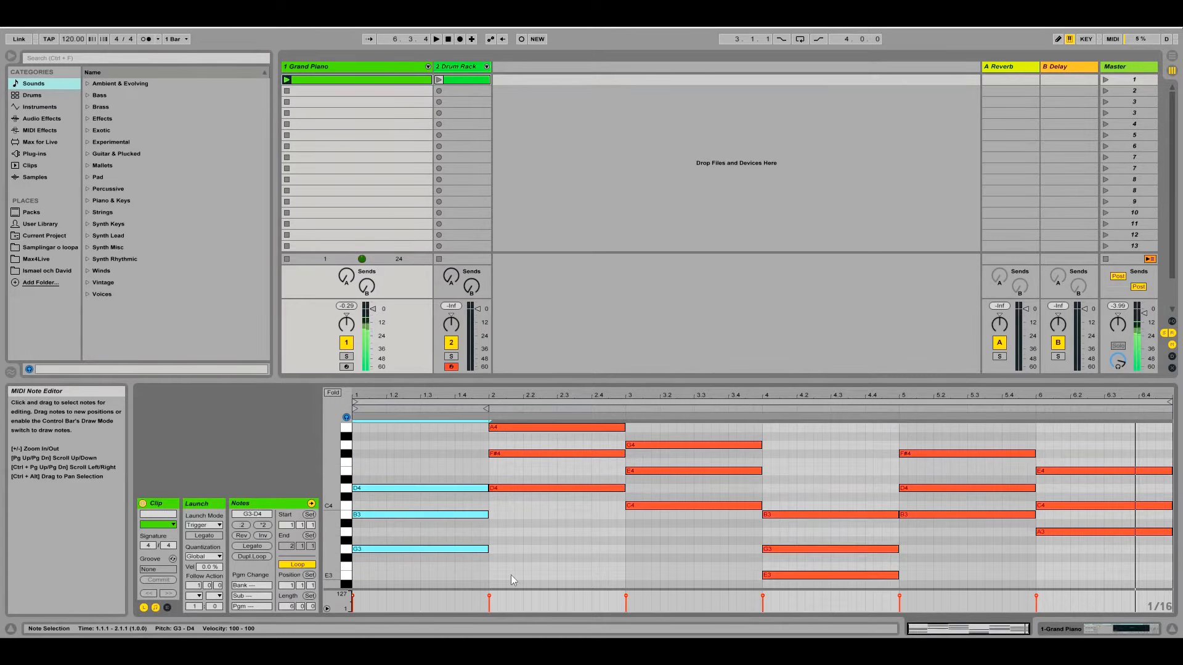
drag(794, 482, 850, 590)
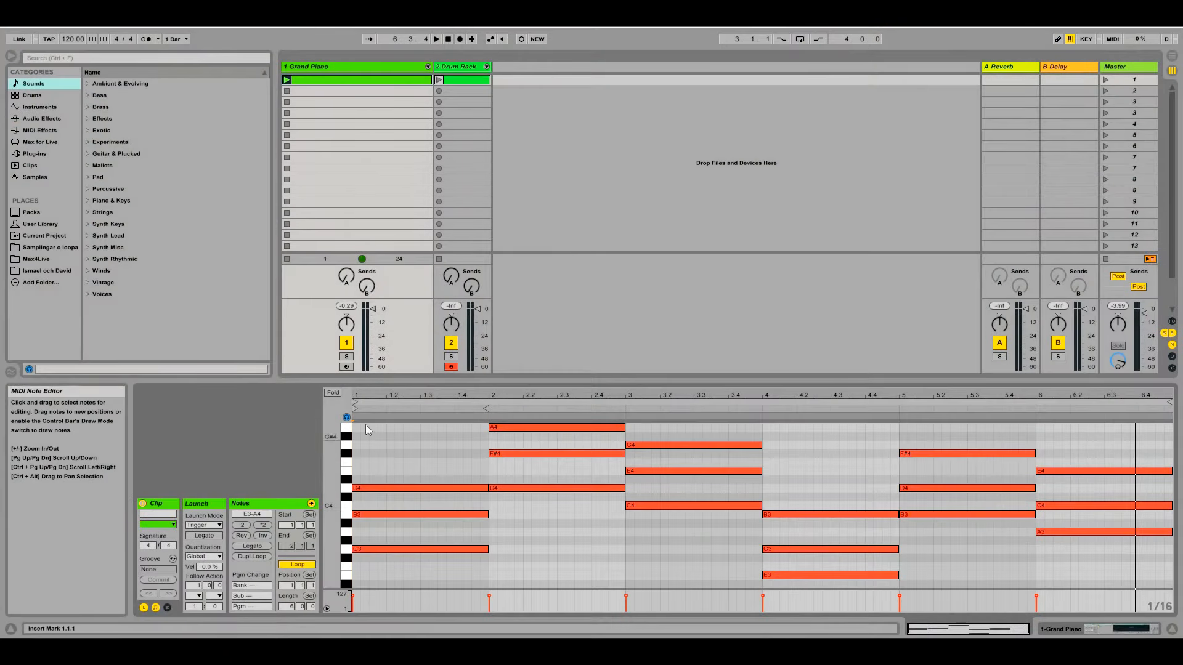
- Copy the chord clip two slots down looping only bar 1, and duplicate that copy with its one-bar loop moved to bar 2
drag(331, 80, 346, 102)
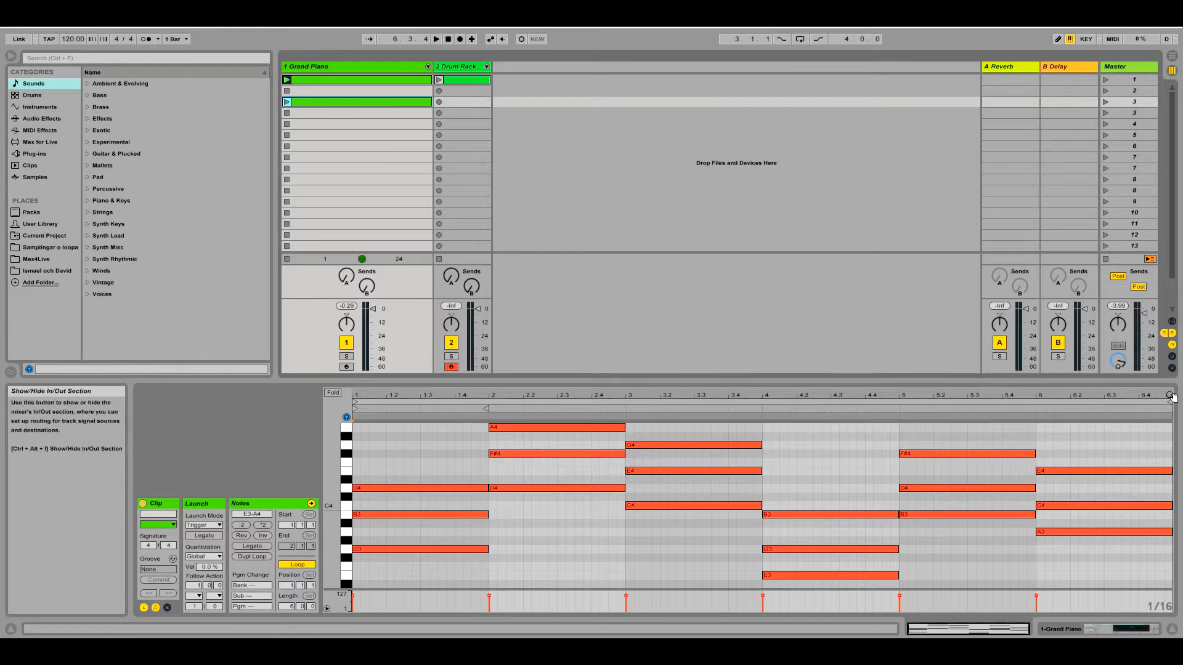
mouse_move(486, 408)
mouse_down()
mouse_move(799, 404)
mouse_move(486, 387)
mouse_up()
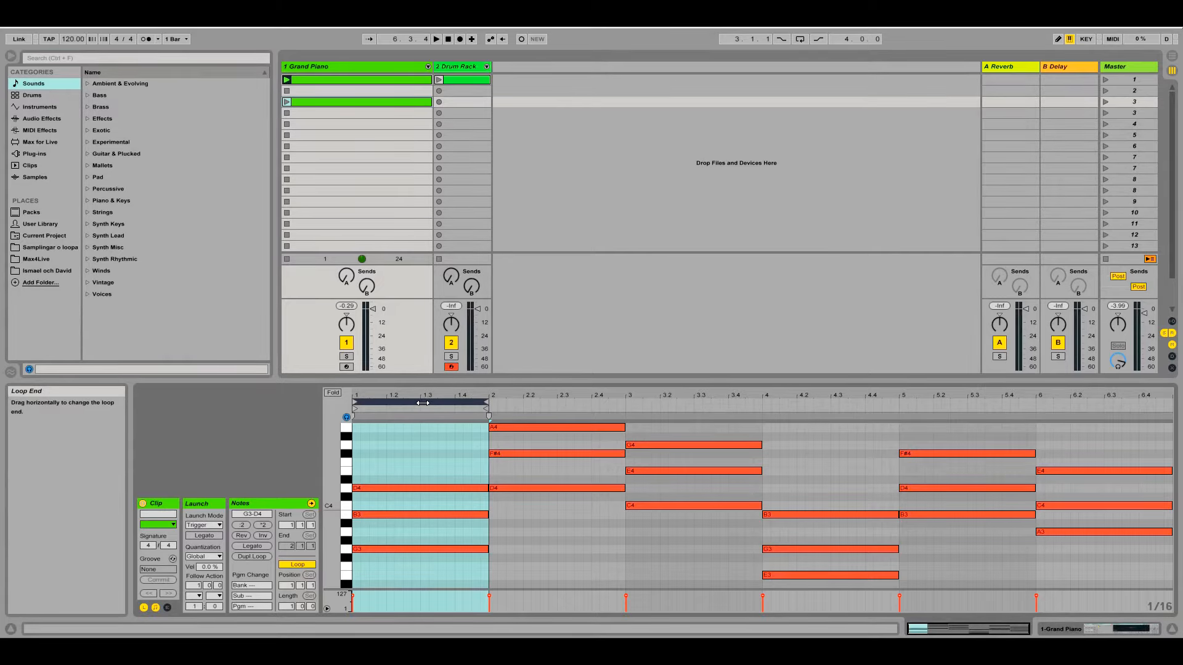
click(345, 103)
key(ctrl+d)
drag(394, 401, 531, 401)
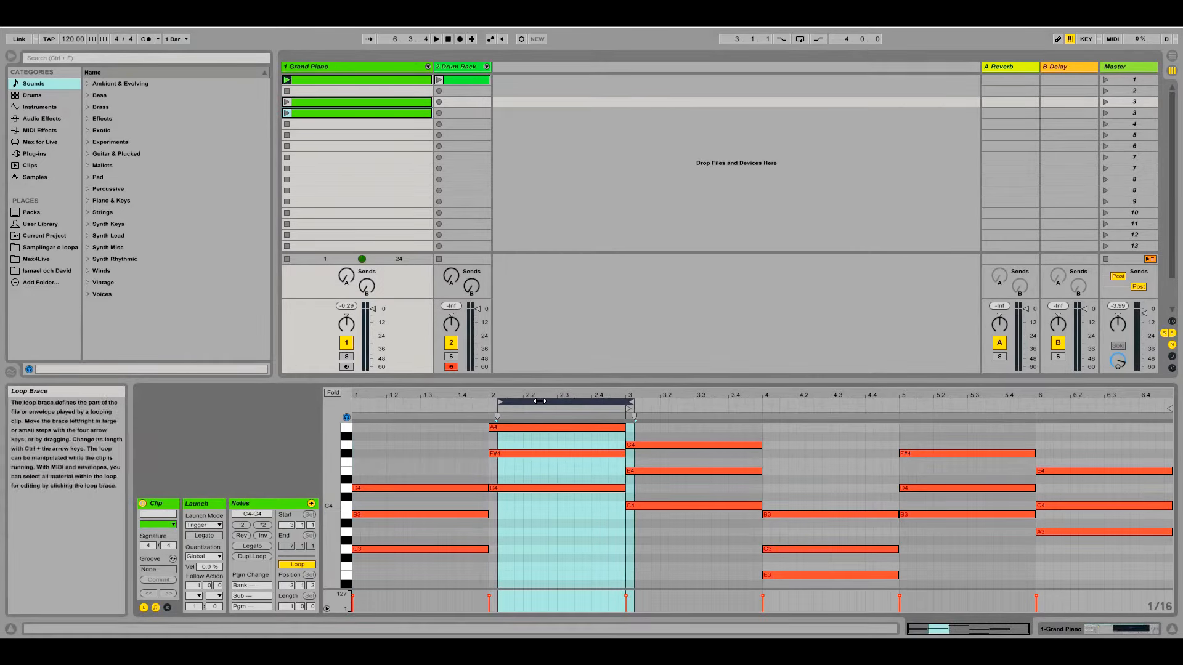
- Duplicate the one-bar clip four more times down the piano track, moving the loops to bars 3, 4, 5 and 6
click(317, 111)
key(ctrl+d)
drag(557, 401, 1077, 404)
click(357, 123)
key(ctrl+d)
click(358, 131)
key(ctrl+d)
click(367, 148)
key(ctrl+d)
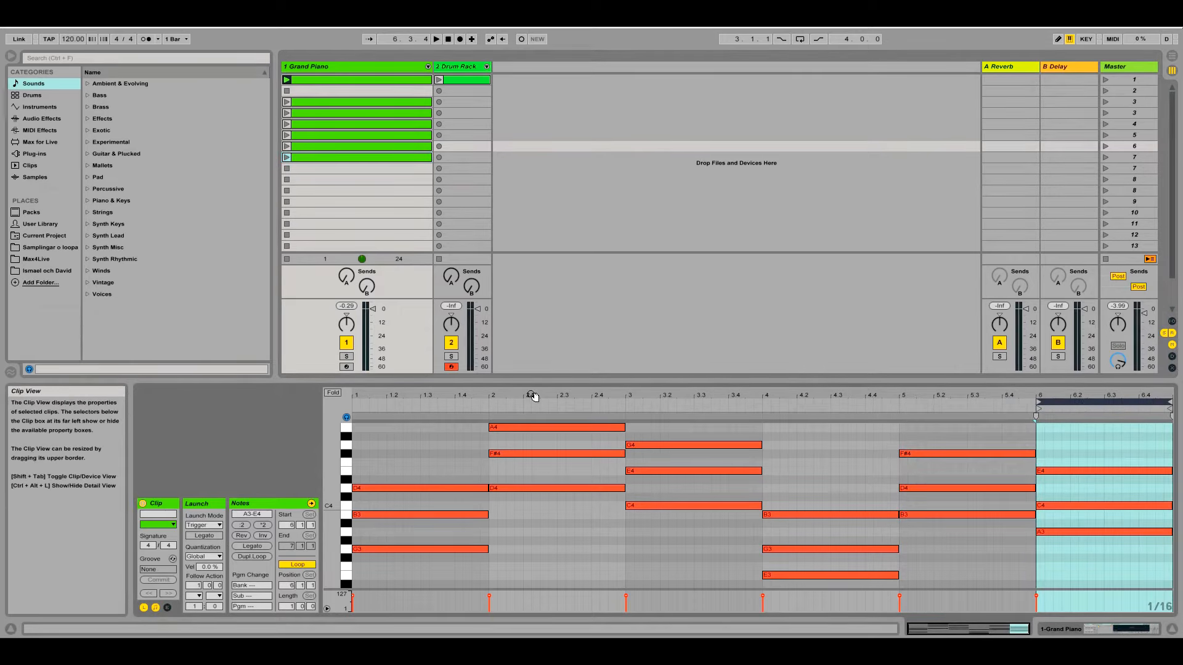
- Rename the clips looping bars 1 and 2 as G and D
click(355, 102)
key(ctrl+r)
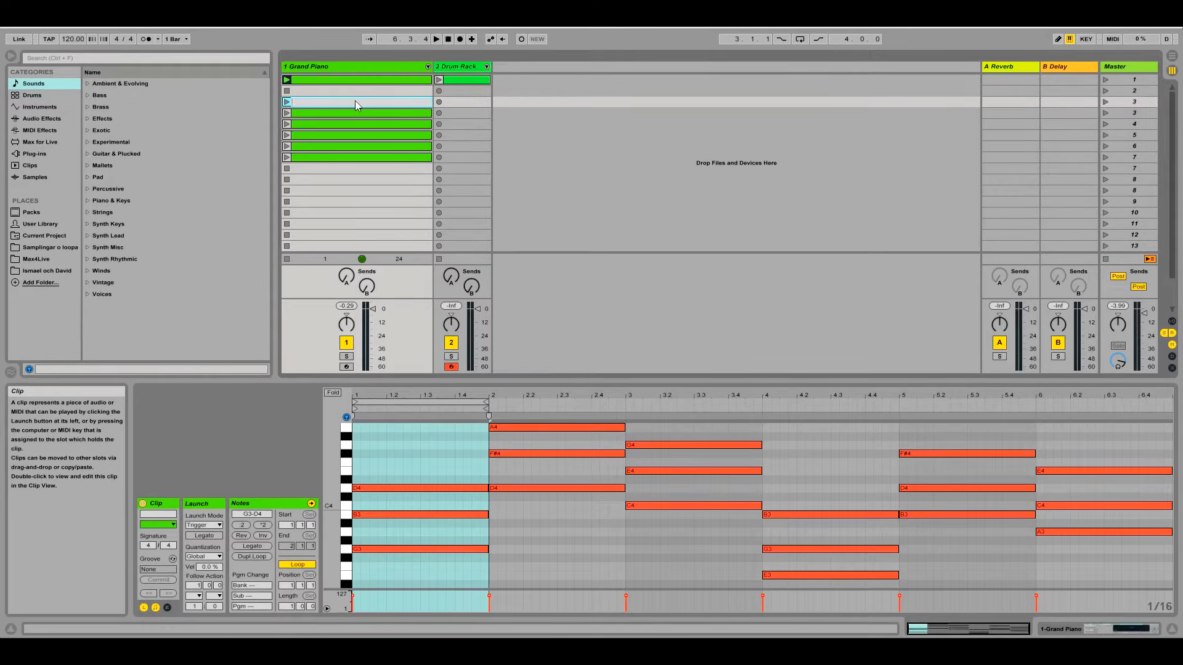
text(G)
key(Return)
click(355, 112)
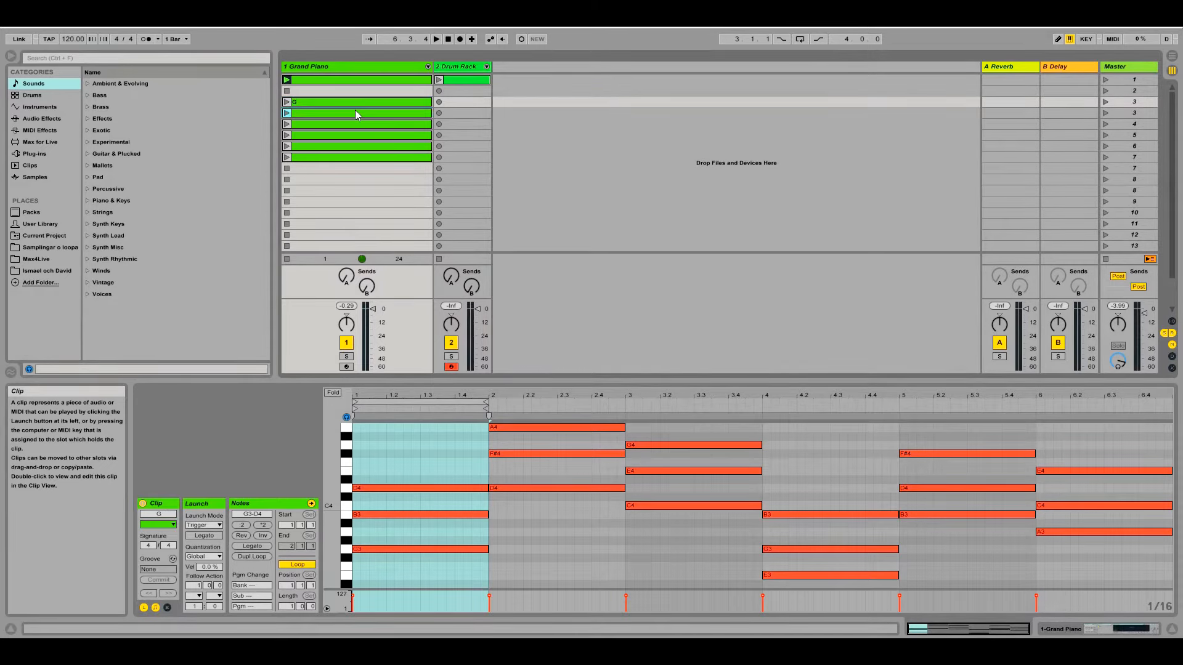
key(ctrl+r)
text(D)
key(Return)
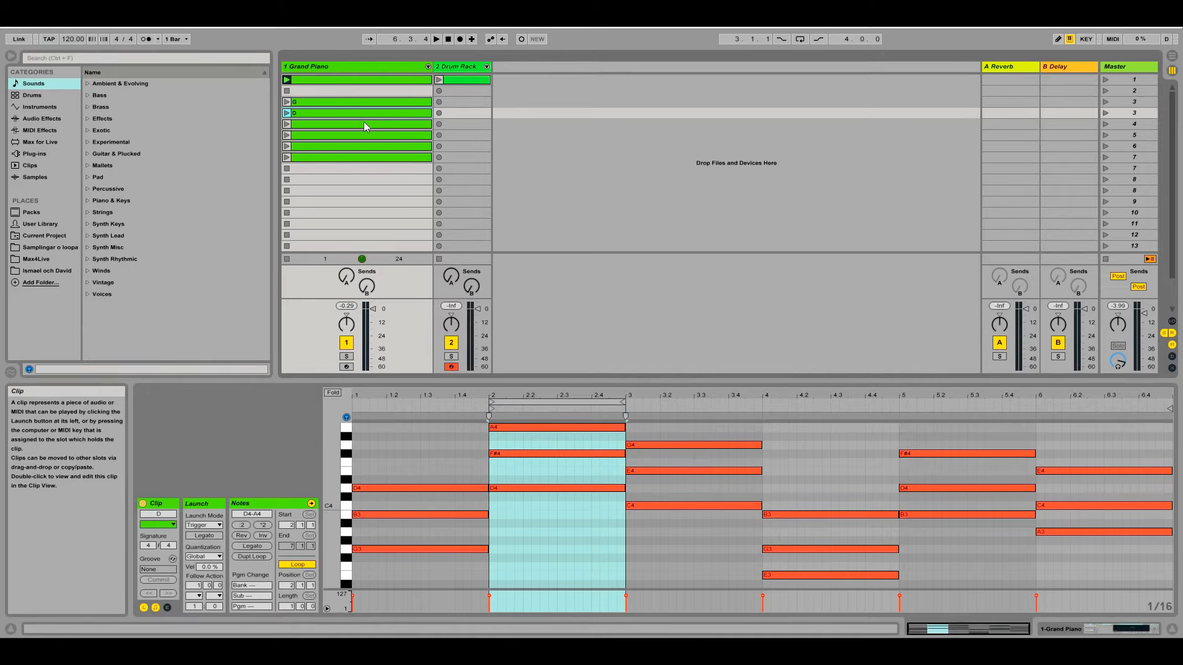
- Rename the clips looping bars 3 and 4 as C and Em
click(366, 124)
key(ctrl+r)
text(C)
key(Return)
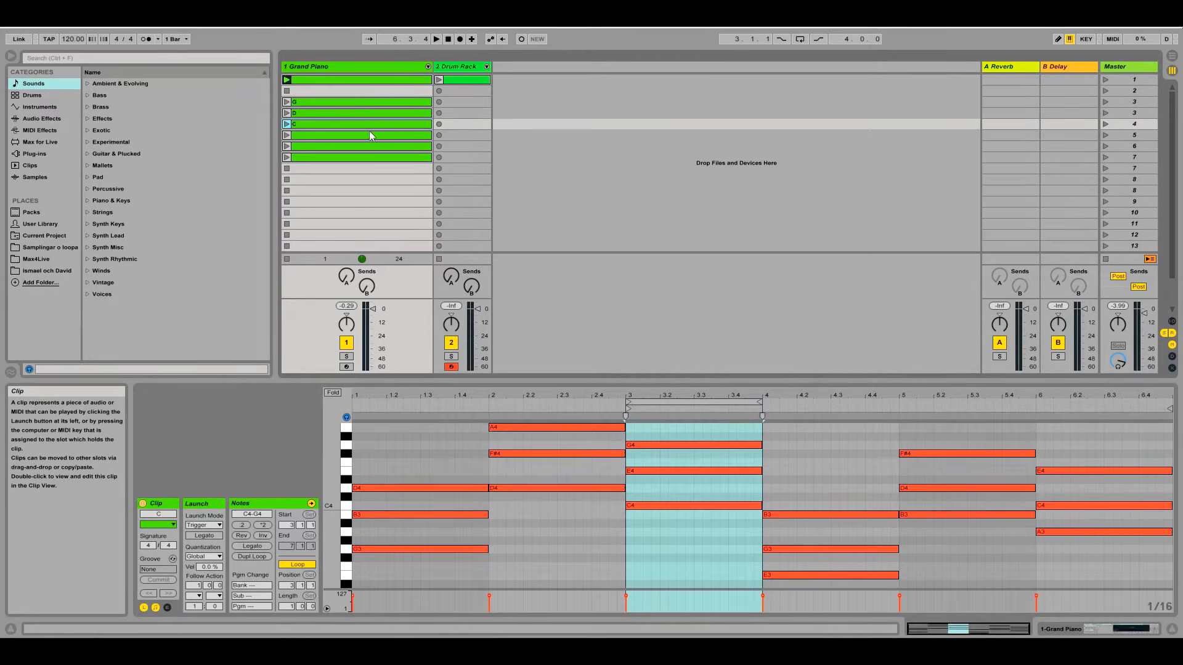
click(370, 135)
key(ctrl+r)
text(Em)
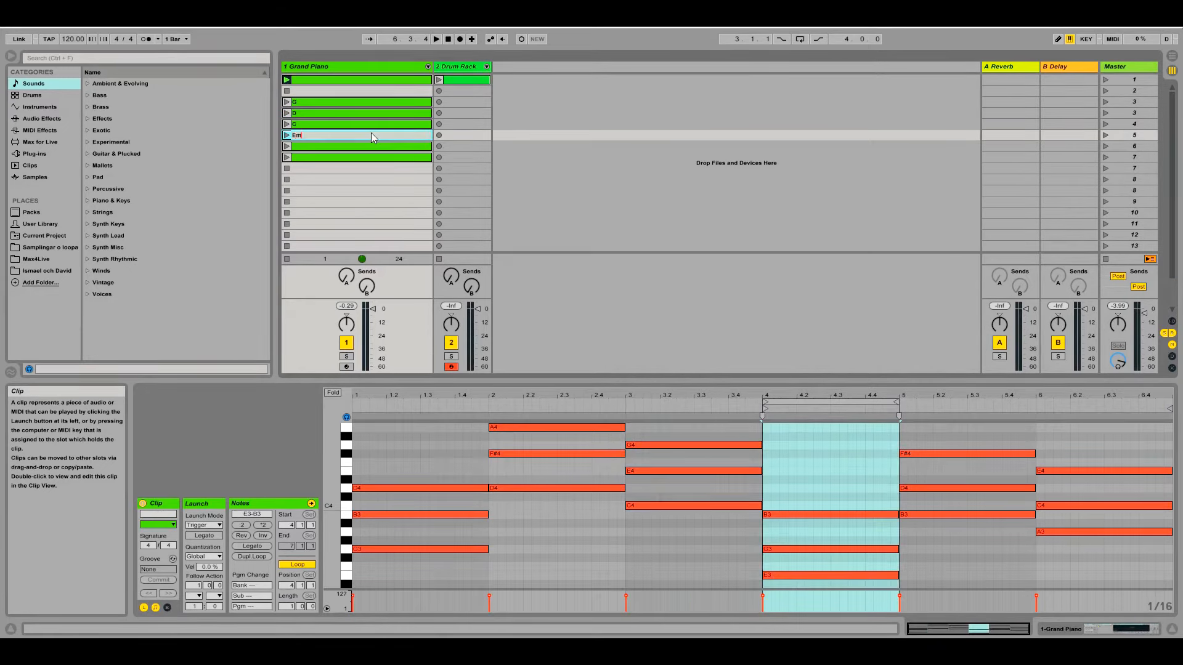
key(Return)
- Rename the clips looping bars 5 and 6 as Bm and Am
click(375, 145)
key(ctrl+r)
text(Bm)
key(Return)
click(375, 158)
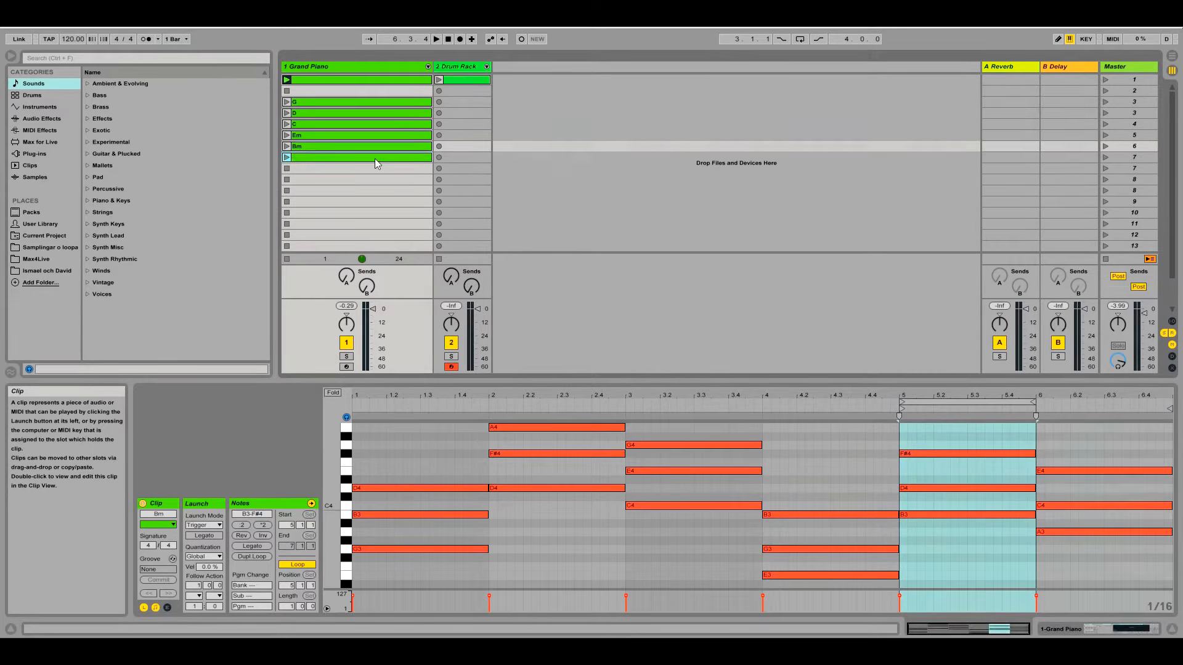
key(ctrl+r)
text(Am)
key(Return)
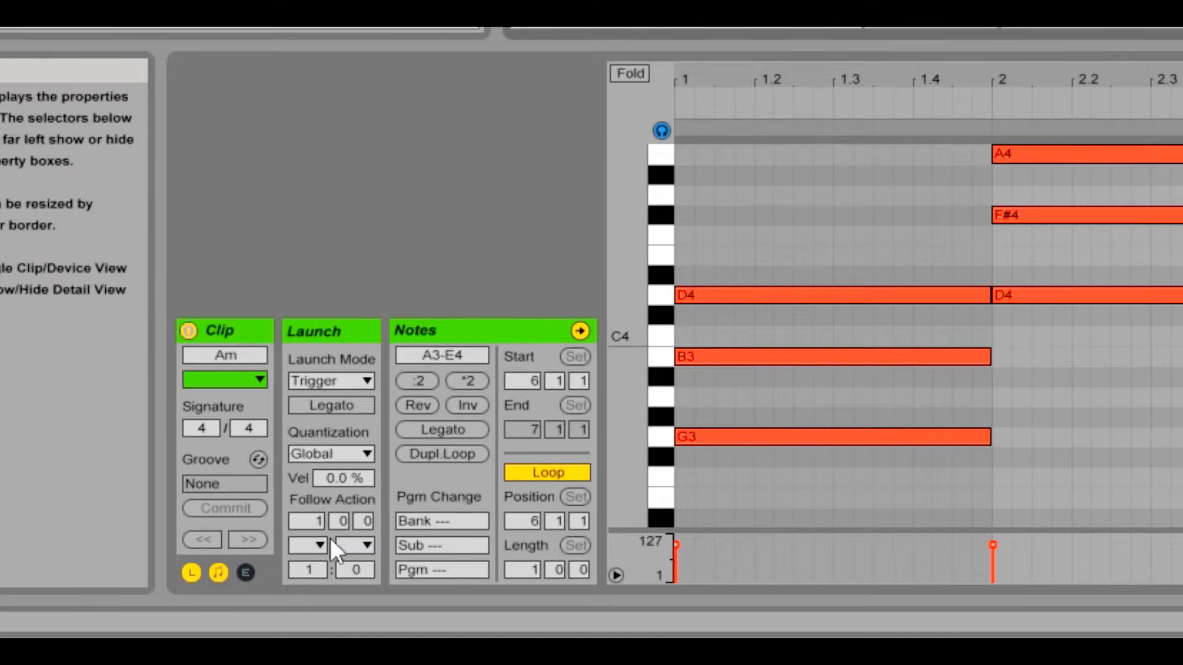
- Set the six chord clips' follow action A to Next, with a follow action time of 0 bars and 1 beat
click(189, 574)
click(188, 574)
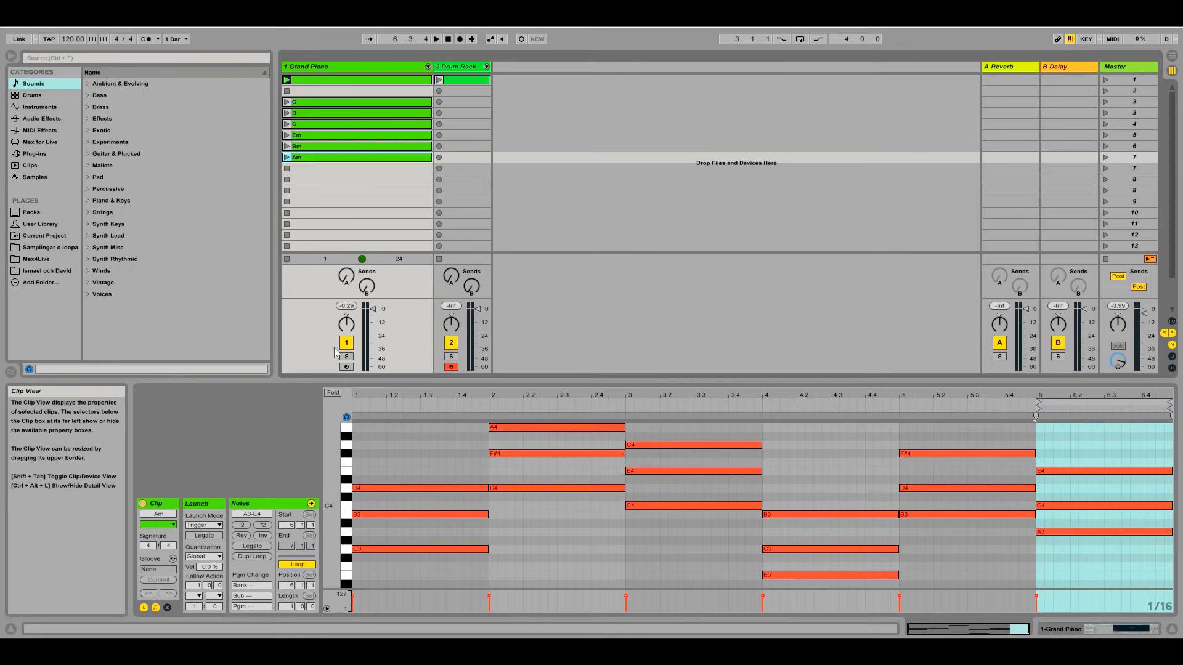
click(356, 103)
shift+click(357, 157)
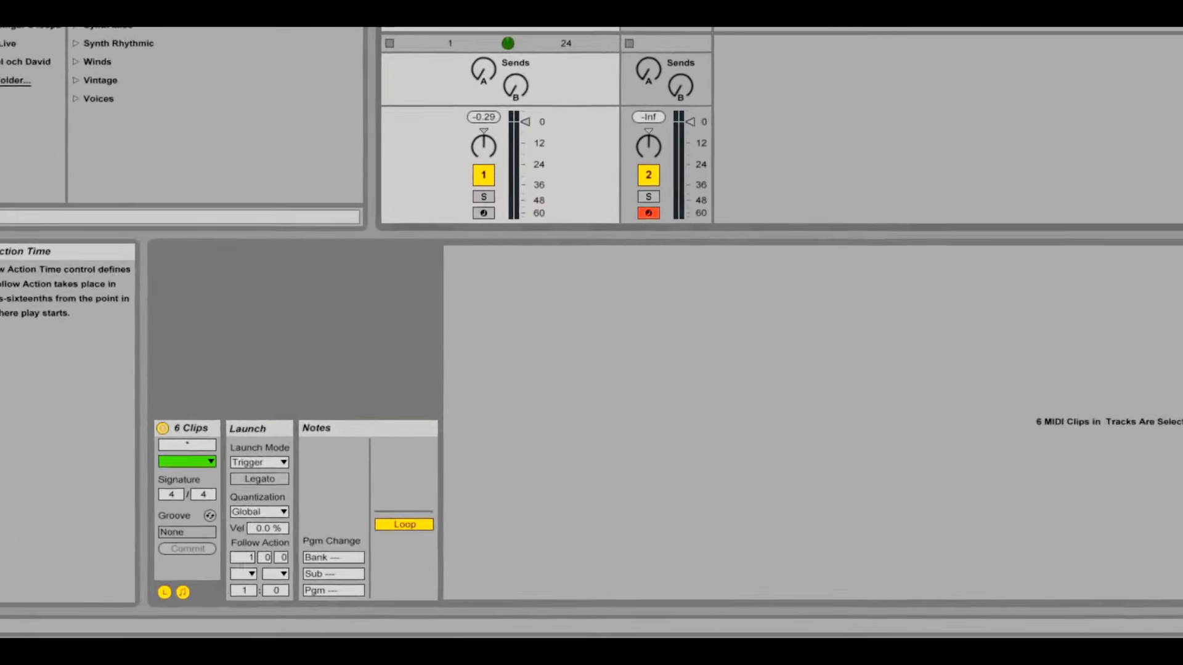
click(234, 565)
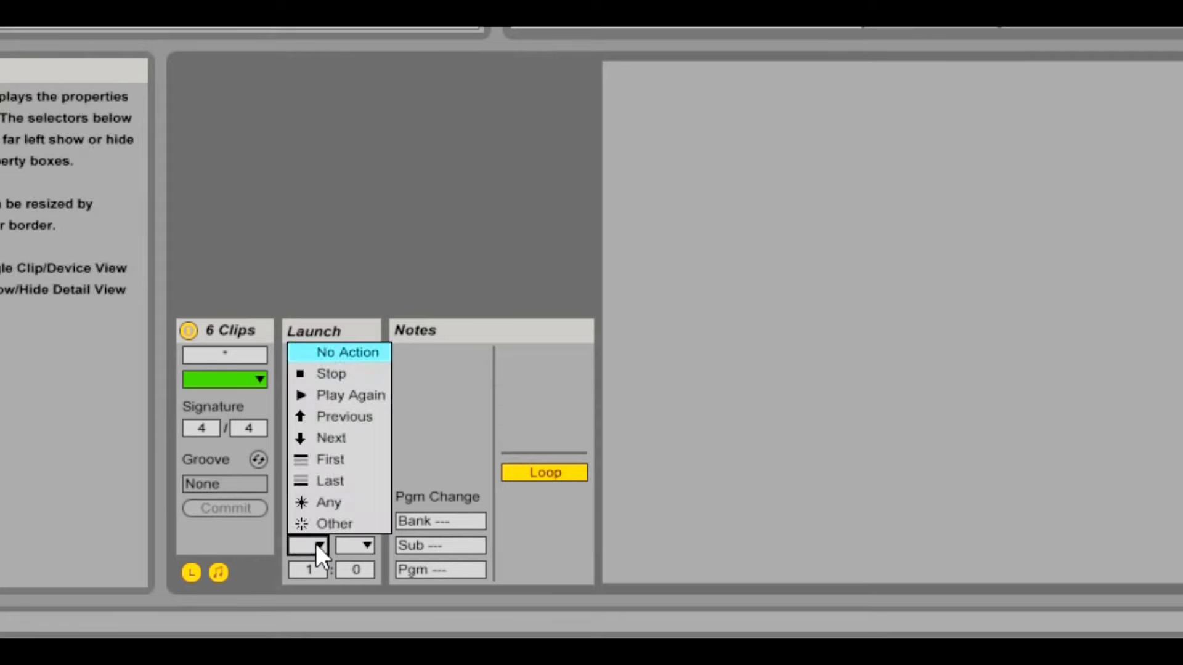
click(327, 441)
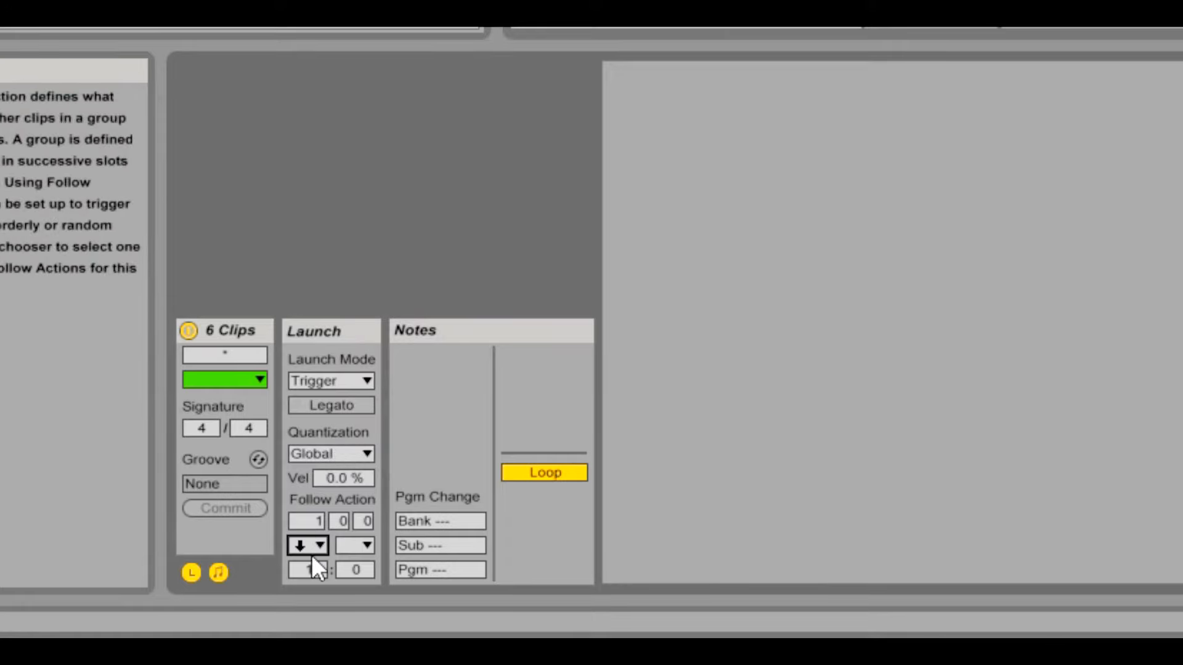
click(343, 521)
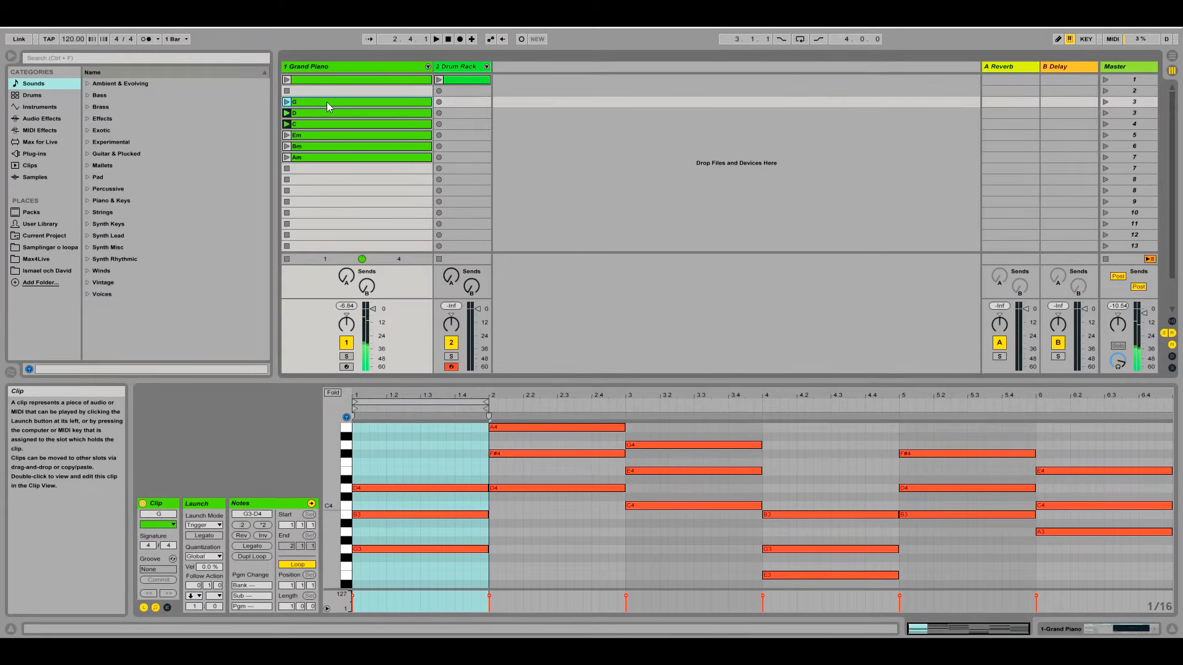
- Set follow action A of all six chord clips to Any and launch the D clip
shift+click(328, 159)
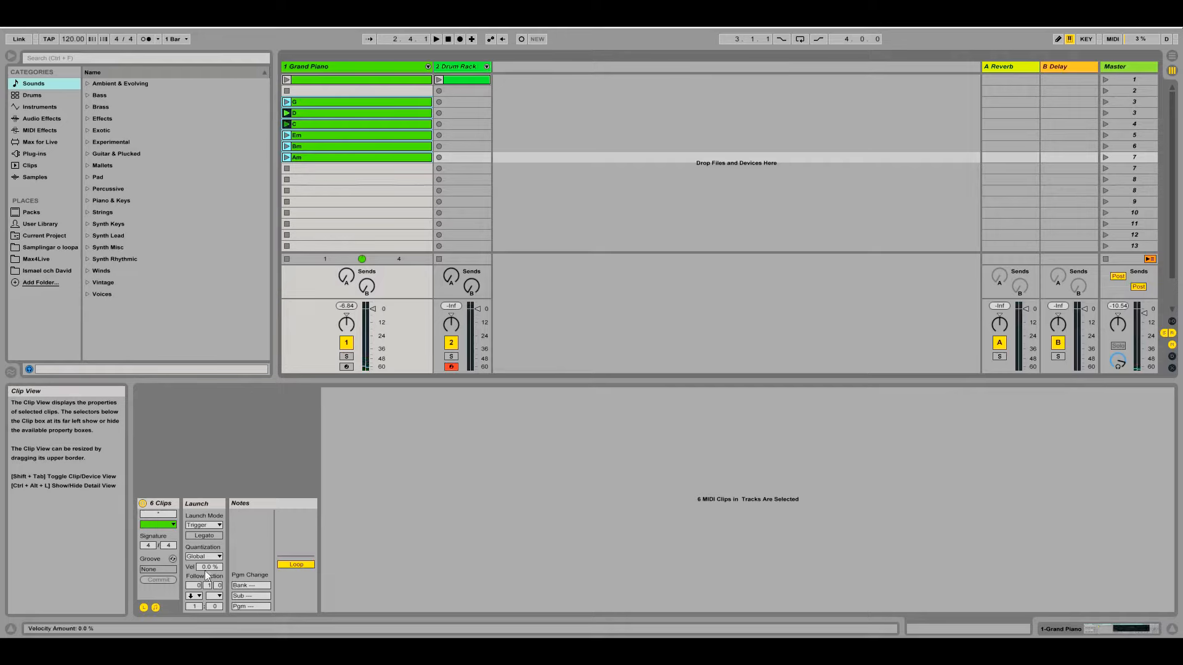
click(198, 596)
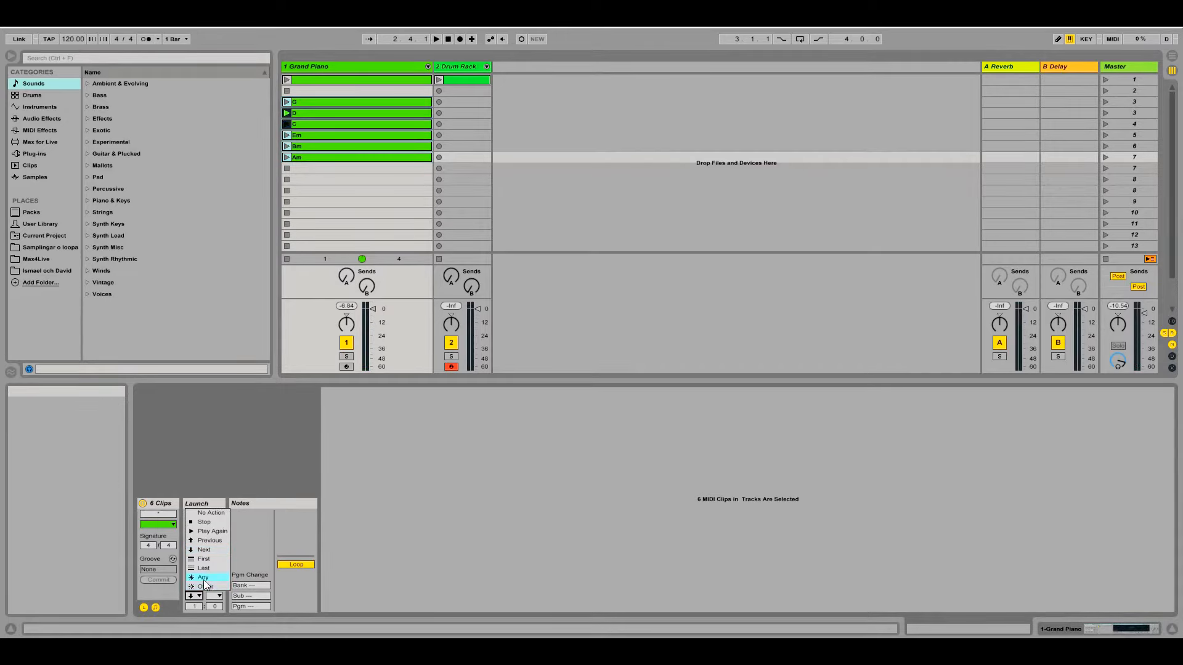
click(204, 577)
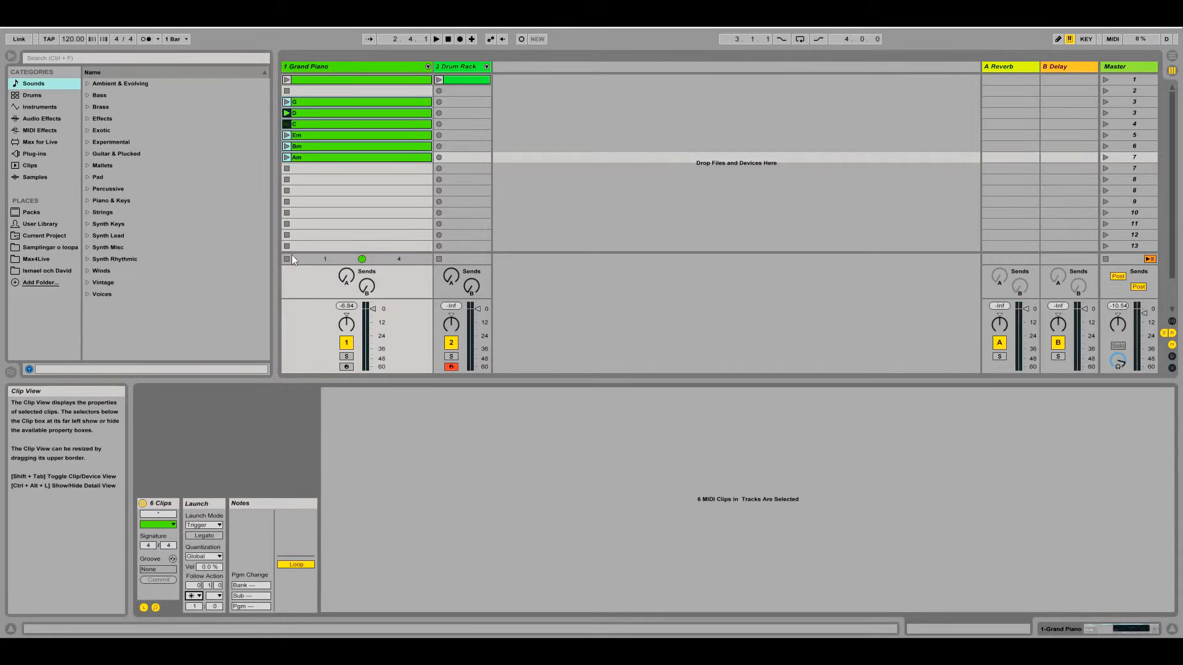
click(286, 113)
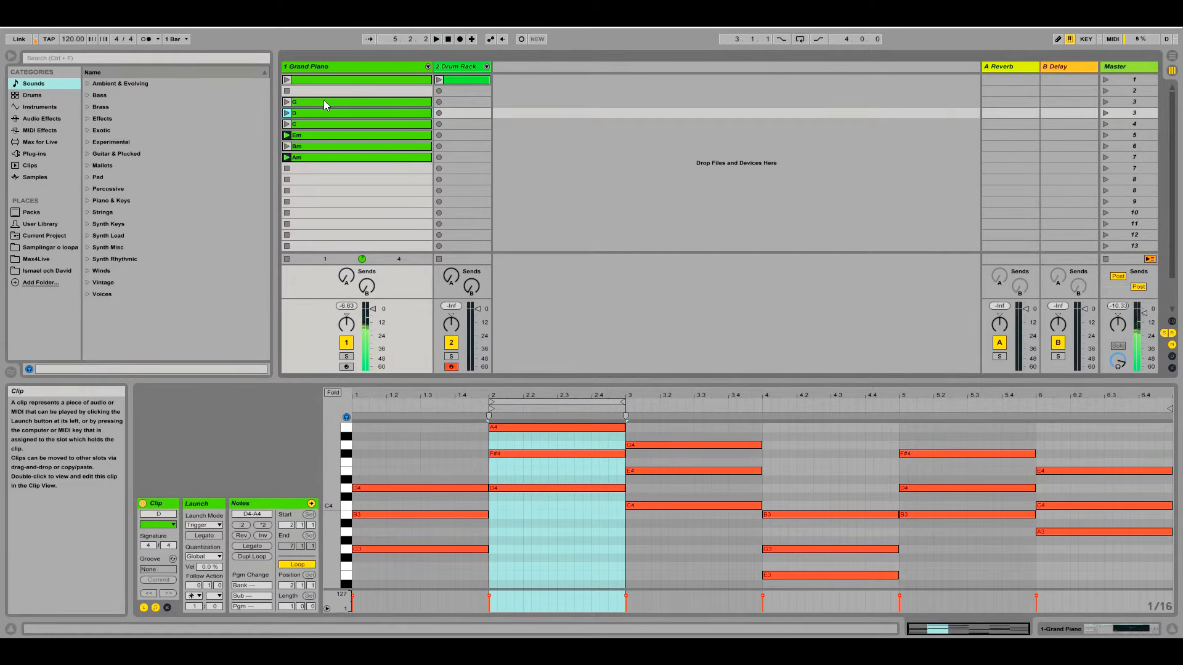
- Set follow action A of all six chord clips to Other and launch the D clip
click(200, 597)
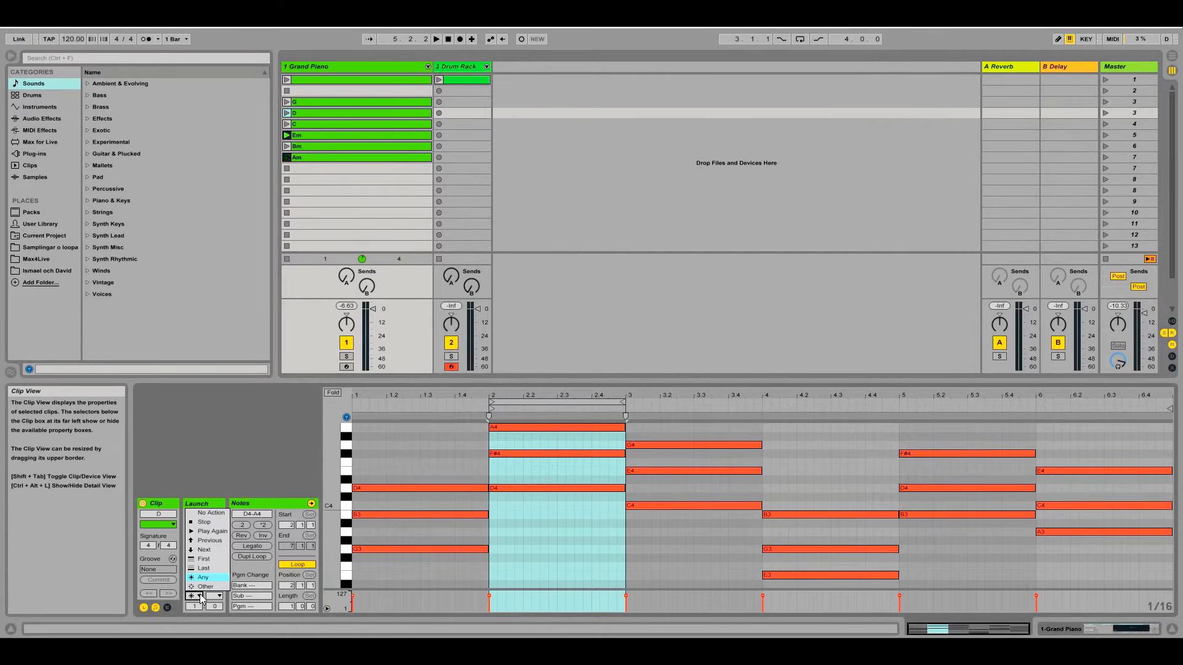
click(364, 99)
click(351, 104)
shift+click(357, 157)
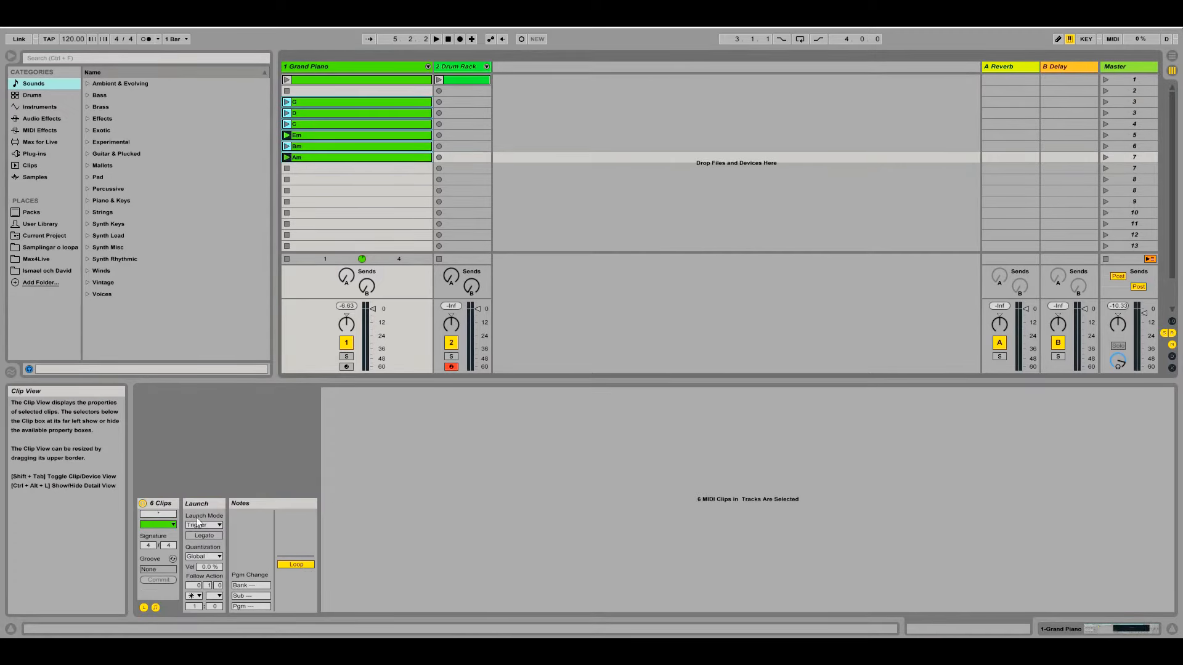
click(196, 597)
click(201, 585)
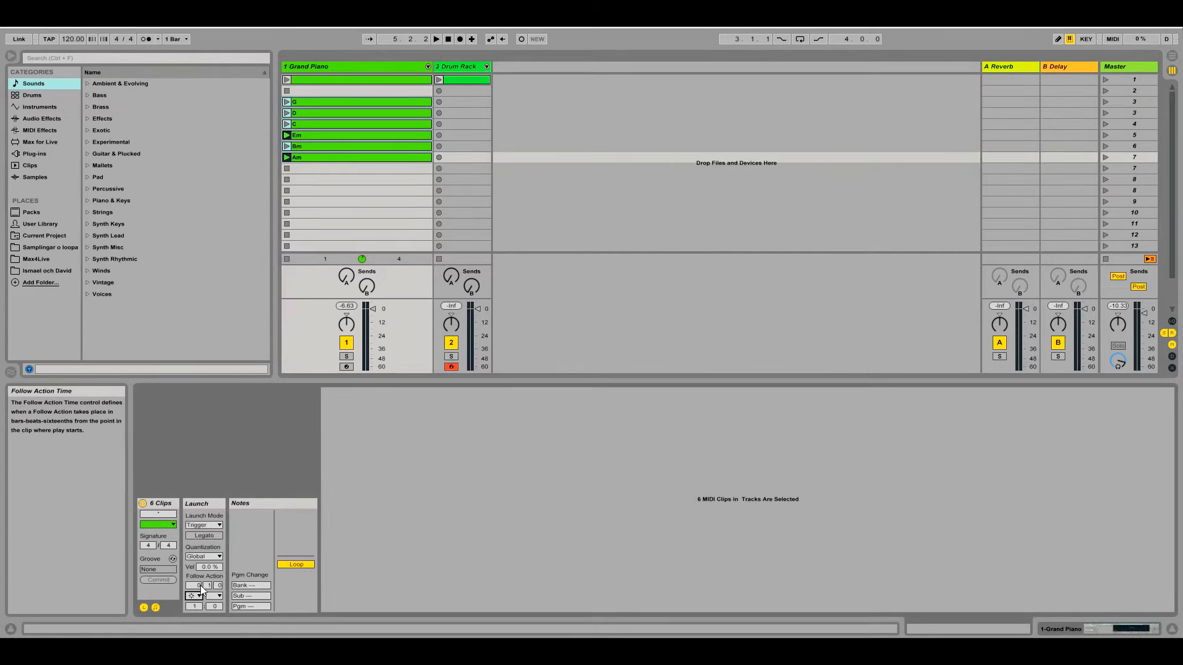
click(288, 114)
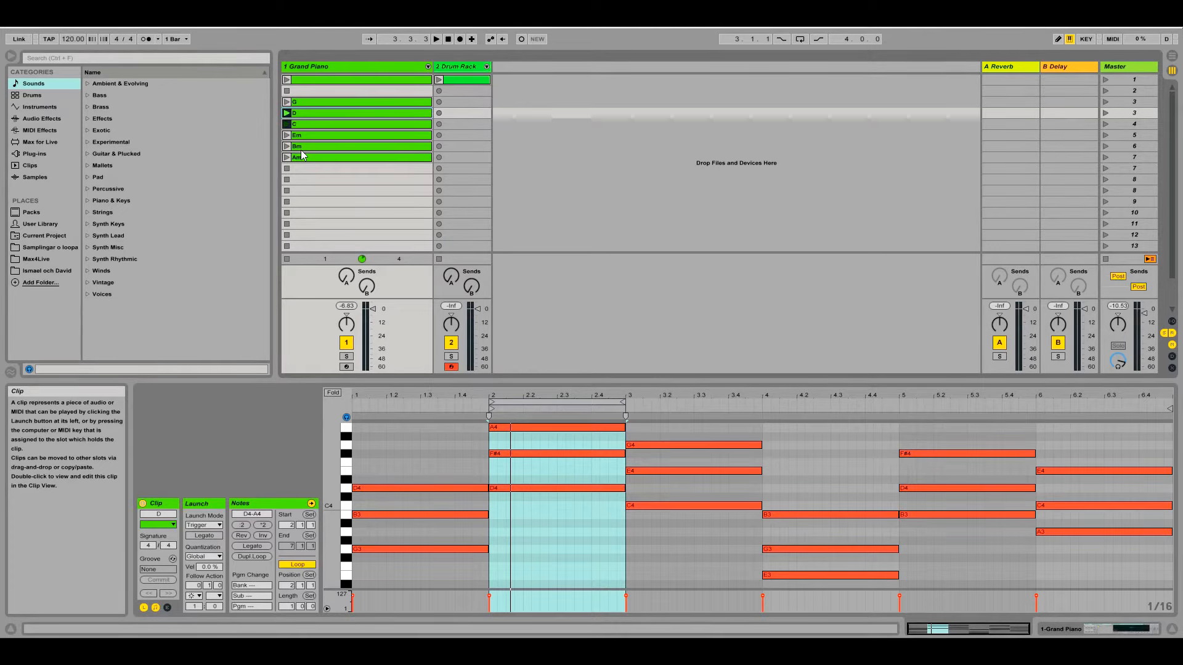
- Set follow action B of all six chord clips to Play Again
click(308, 105)
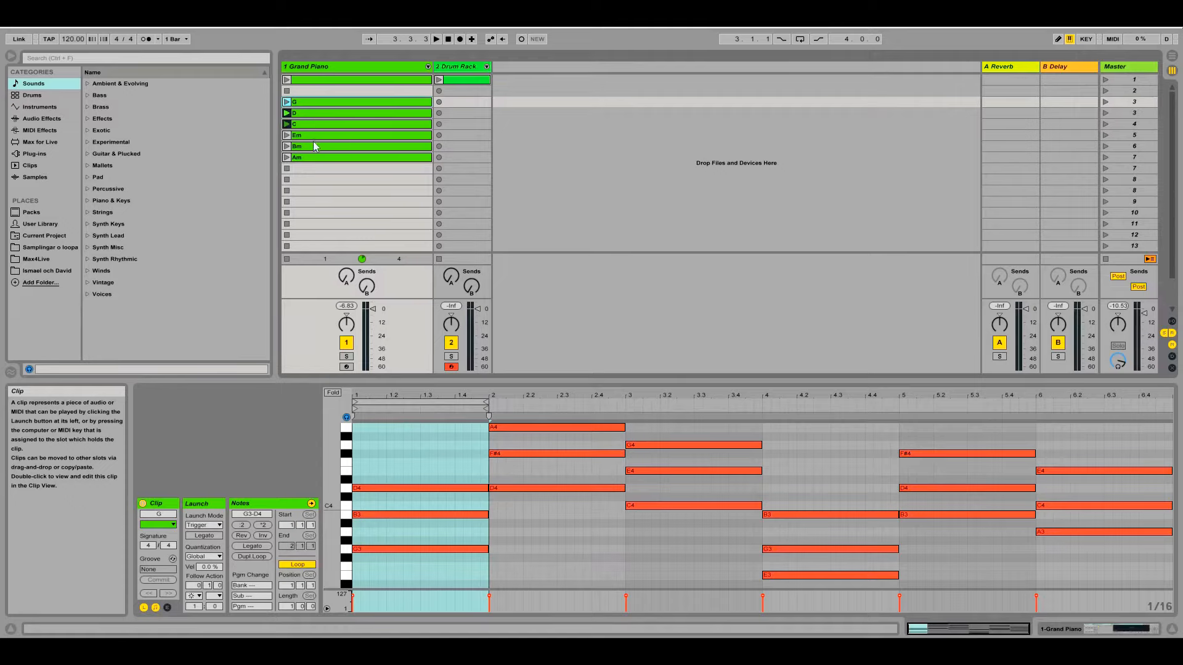
shift+click(315, 159)
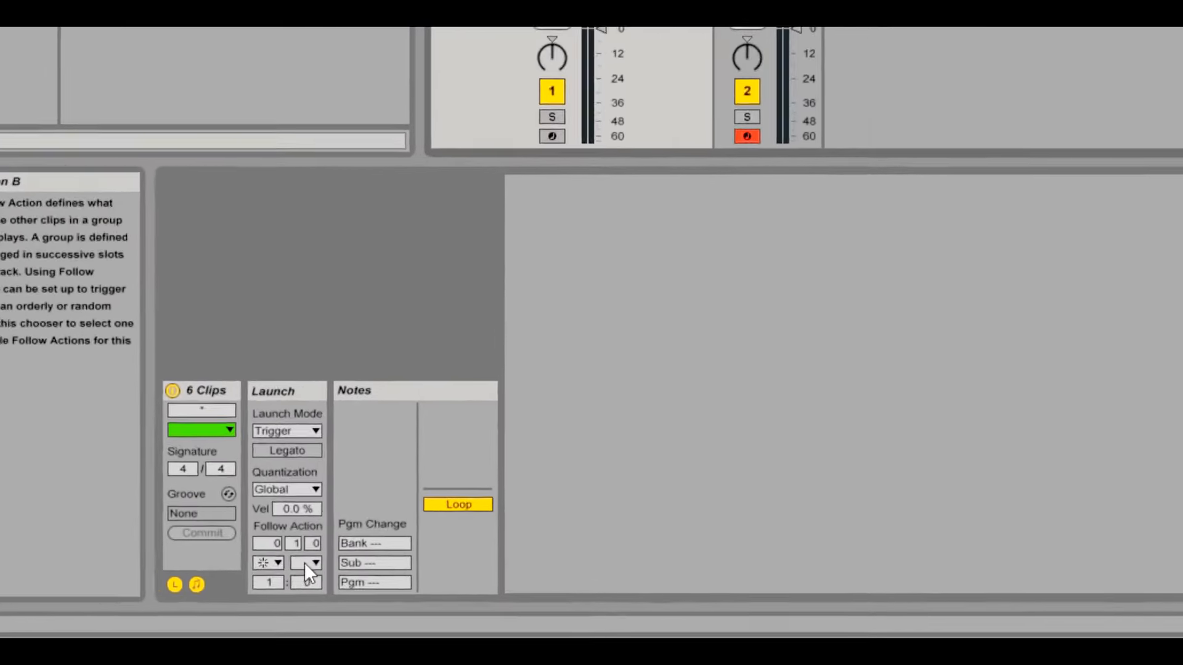
click(306, 562)
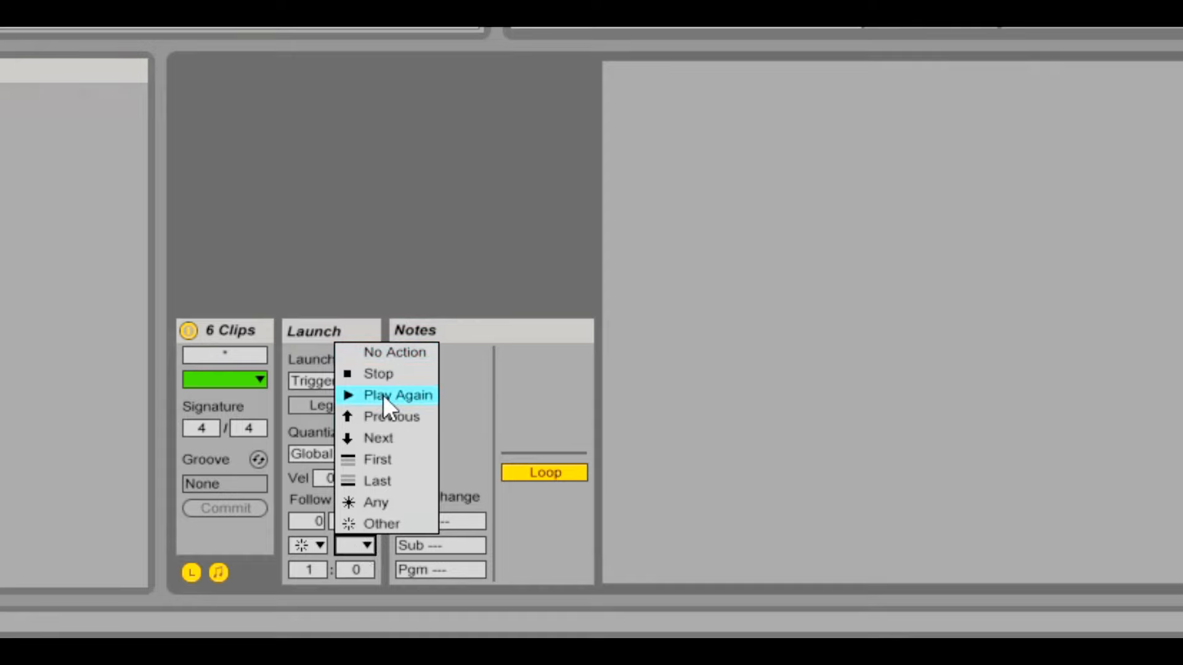
click(383, 395)
- Set the six clips' follow action chances to 54 for A and 93 for B, and the G clip's chance B to 85
click(308, 569)
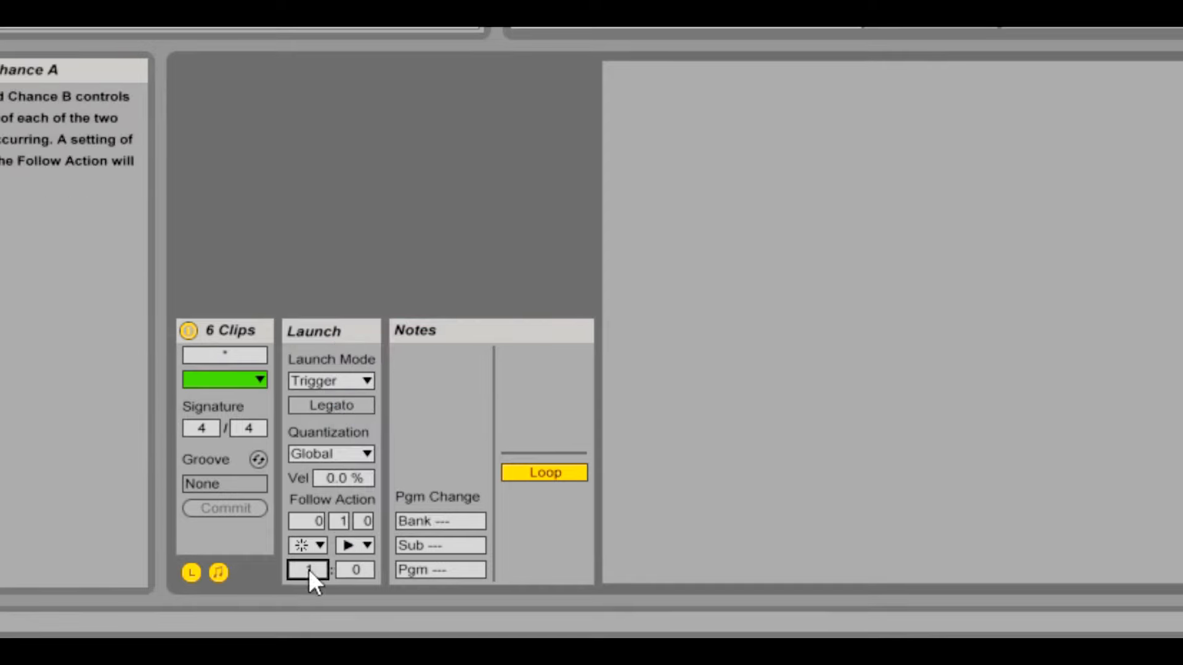
drag(349, 568, 317, 529)
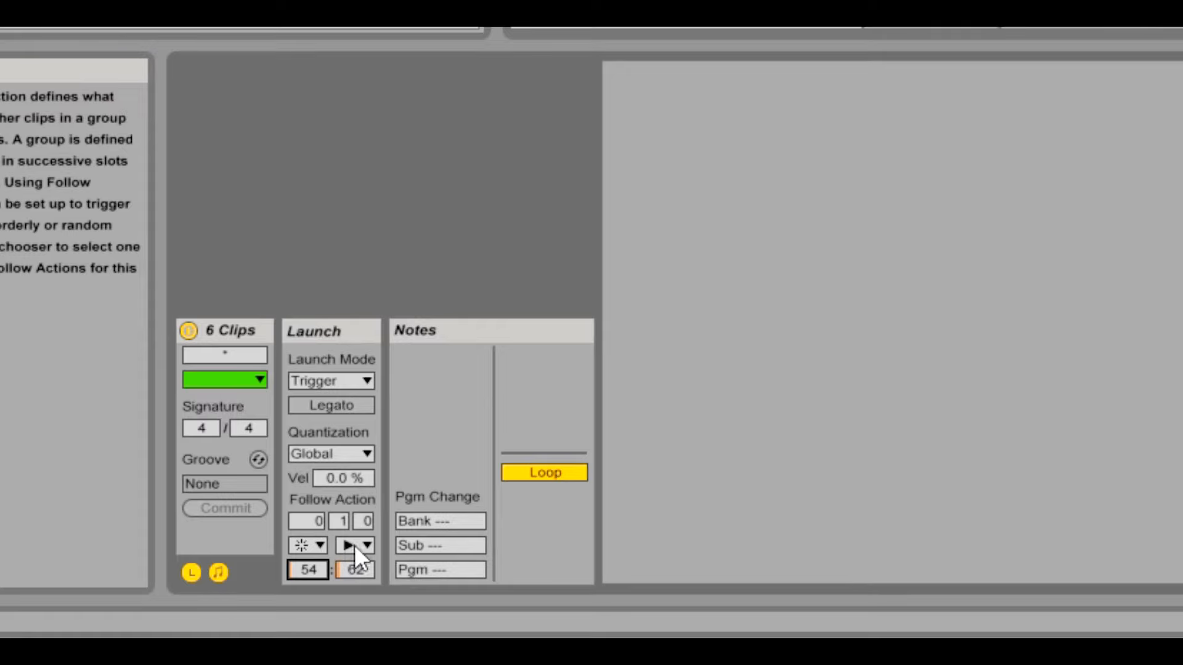
click(358, 570)
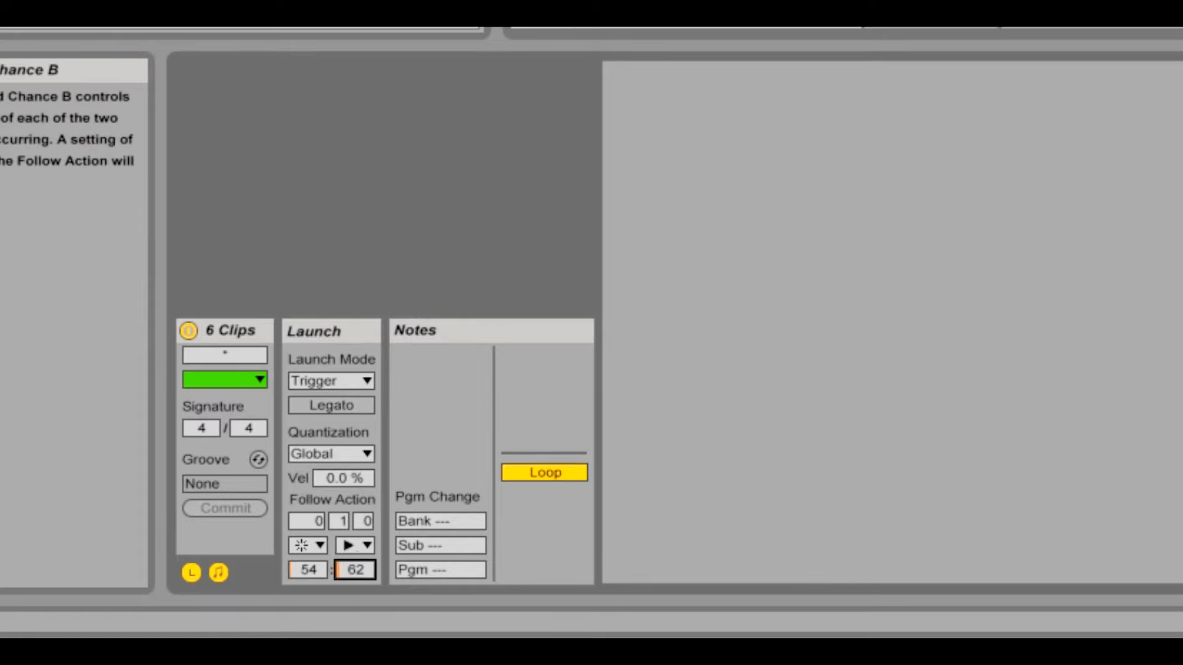
drag(358, 570, 360, 544)
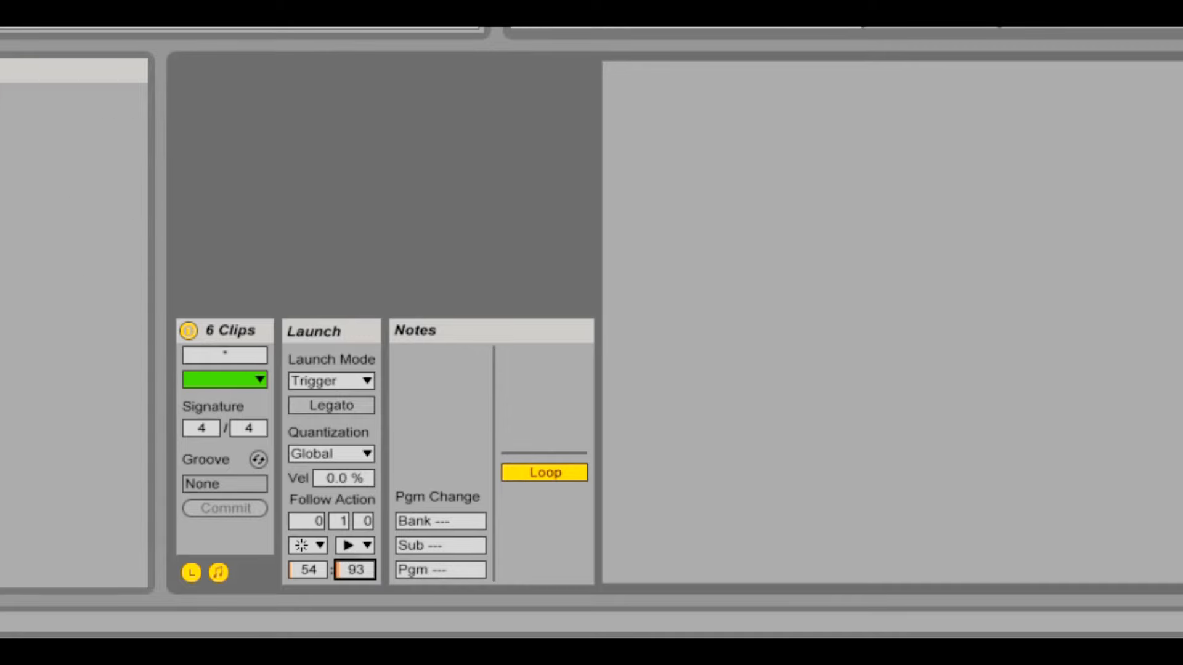
click(360, 247)
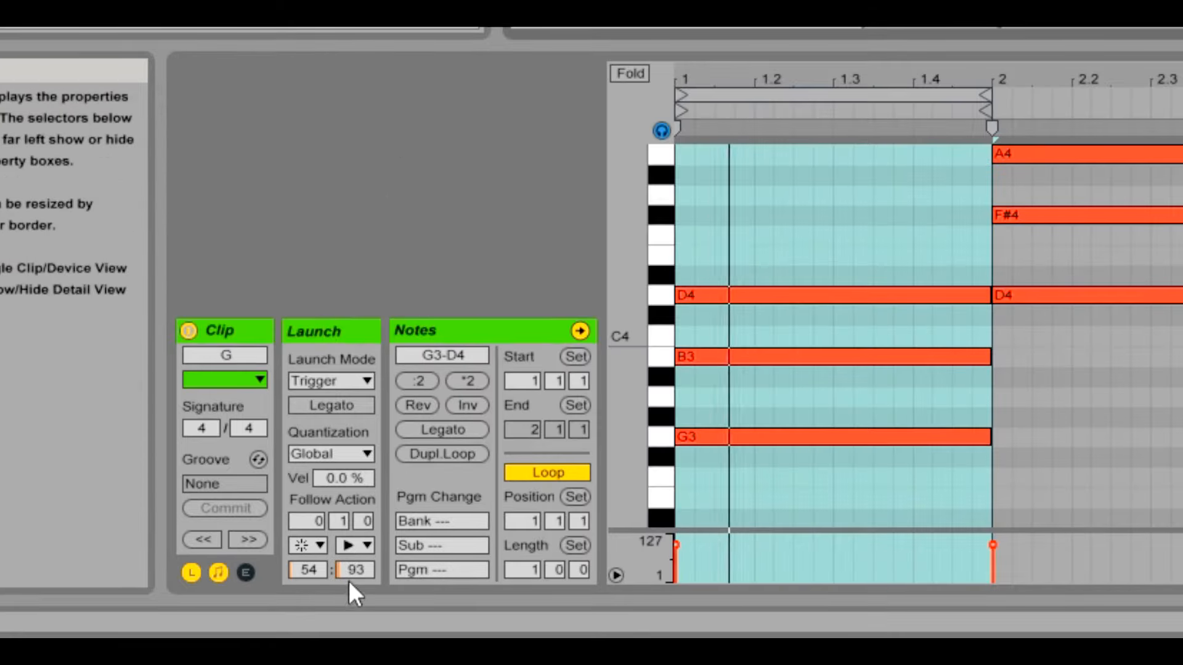
drag(359, 572, 360, 596)
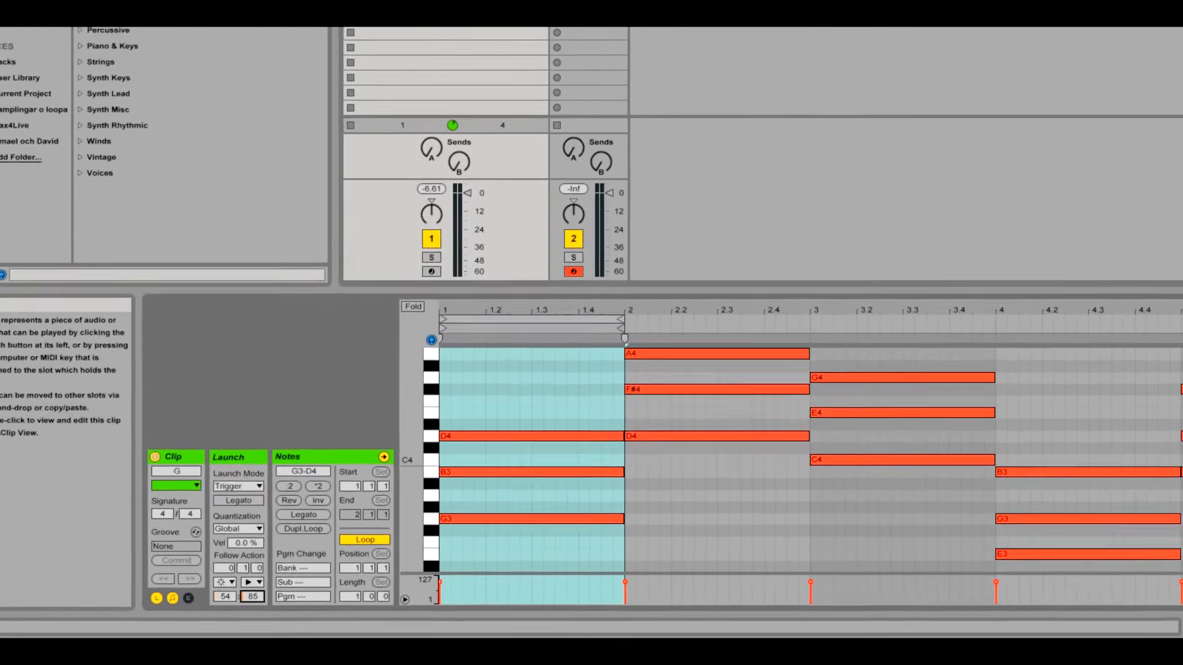
- Duplicate the scene holding the Em clip twice, making three consecutive Em clips
click(436, 31)
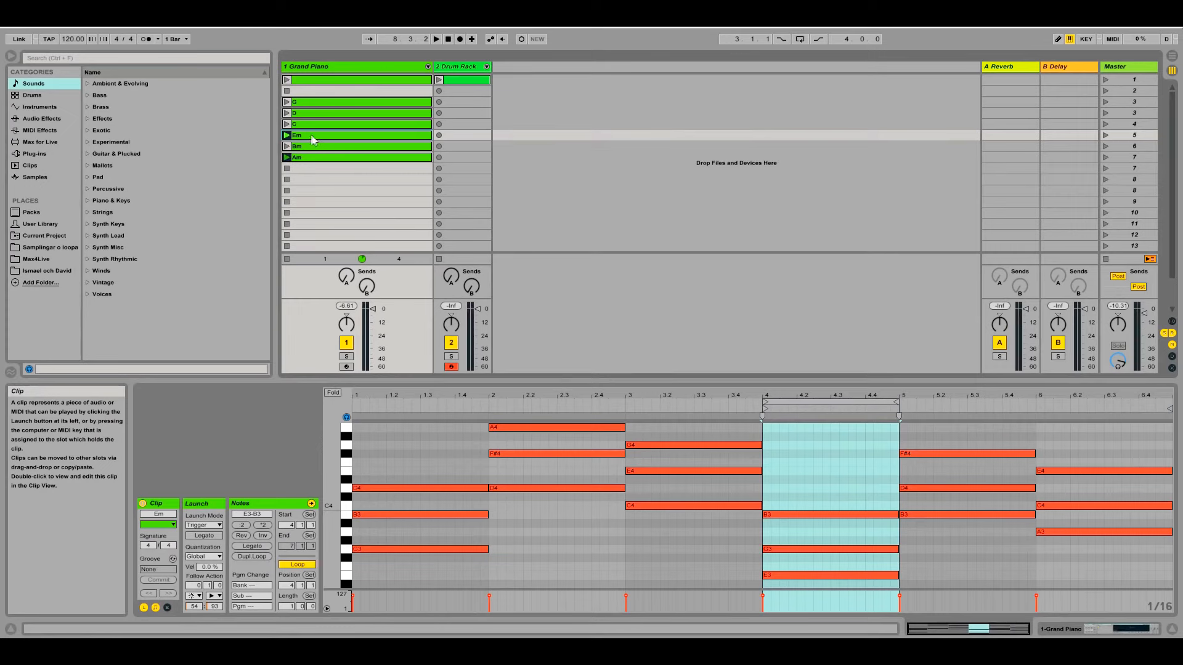
right_click(1122, 133)
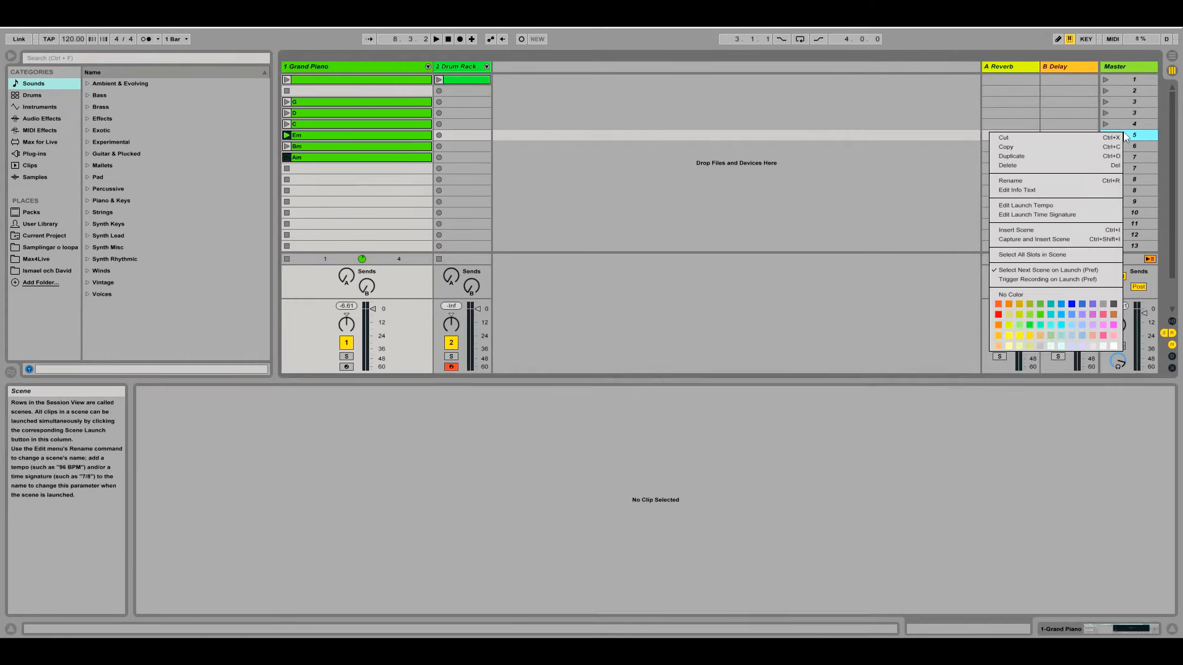
click(1073, 157)
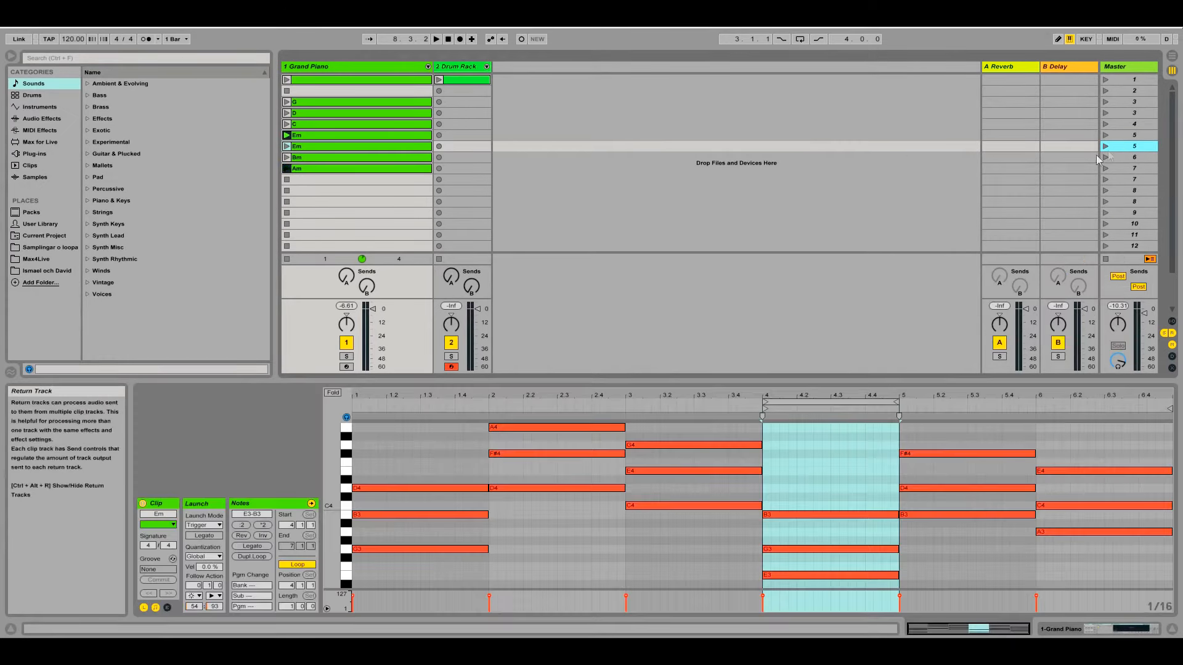
right_click(1131, 147)
click(1047, 168)
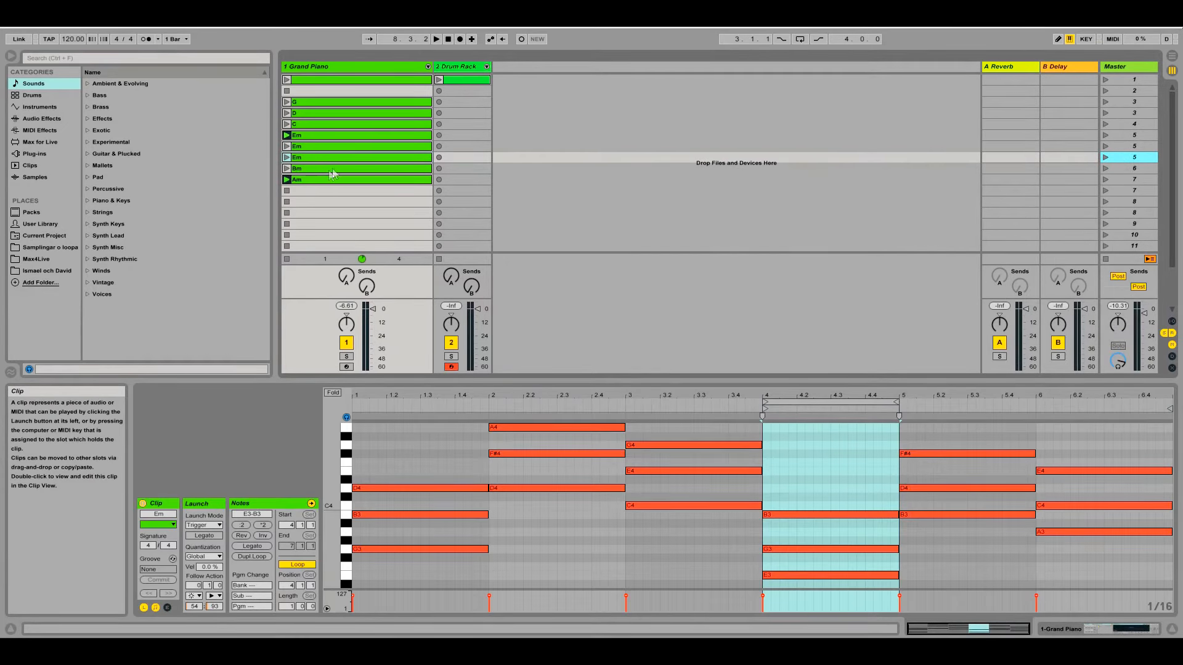
- Duplicate the D and Am scenes once each, and launch the first Em clip
click(337, 112)
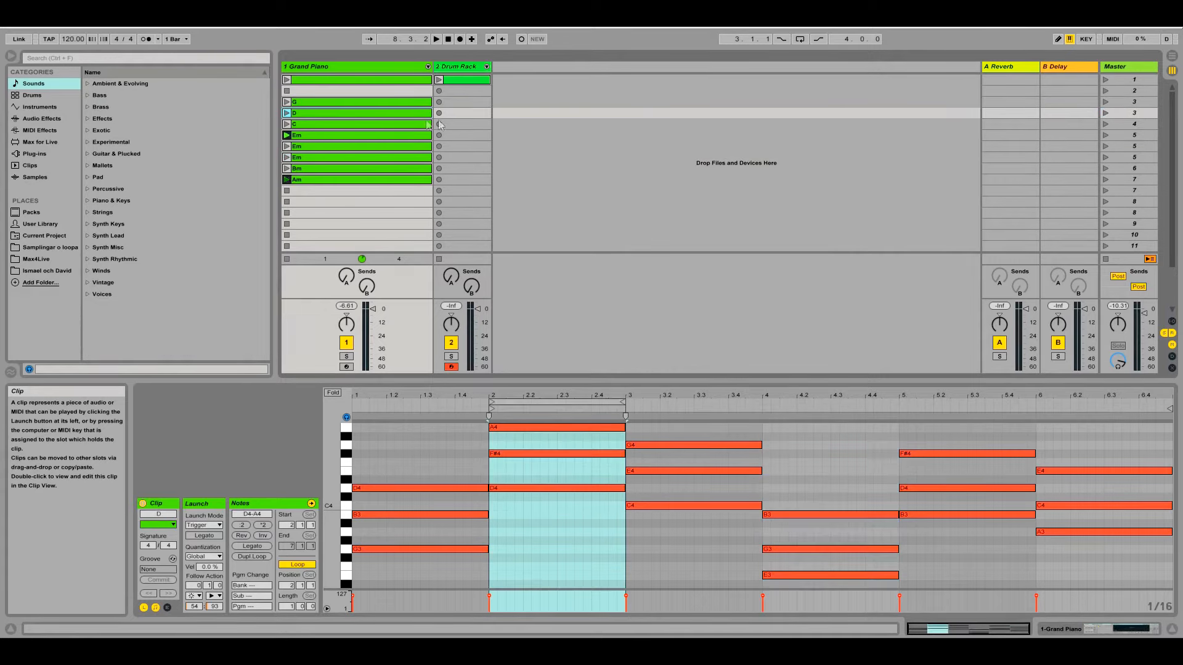
right_click(1133, 115)
click(1084, 138)
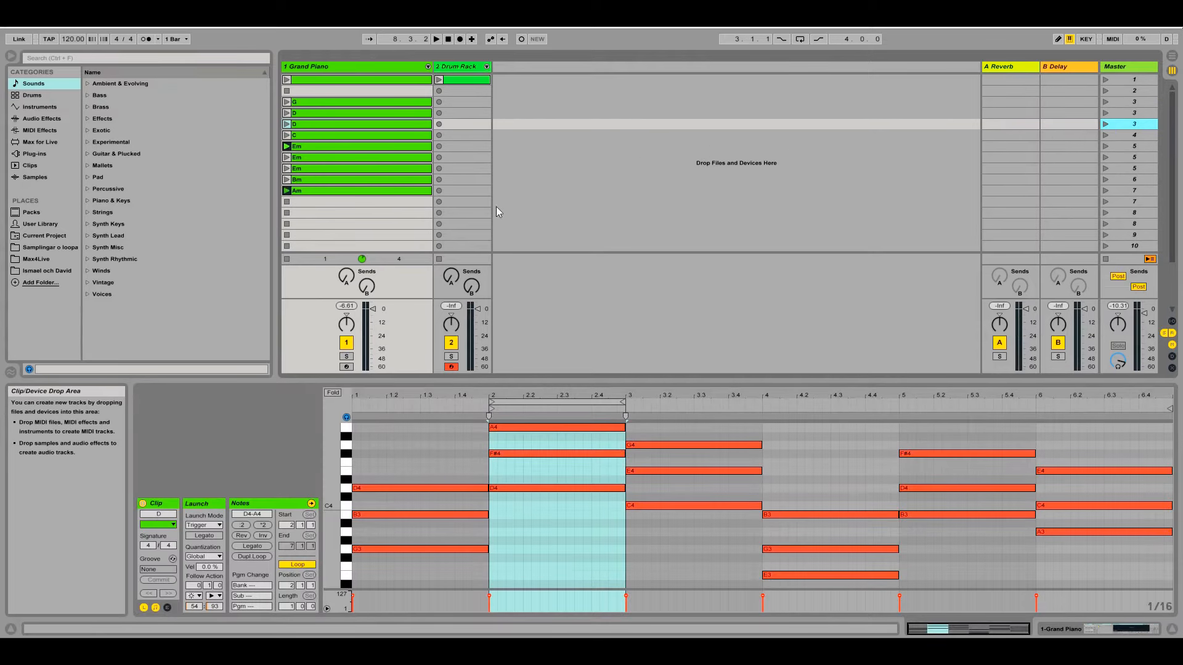
right_click(1108, 190)
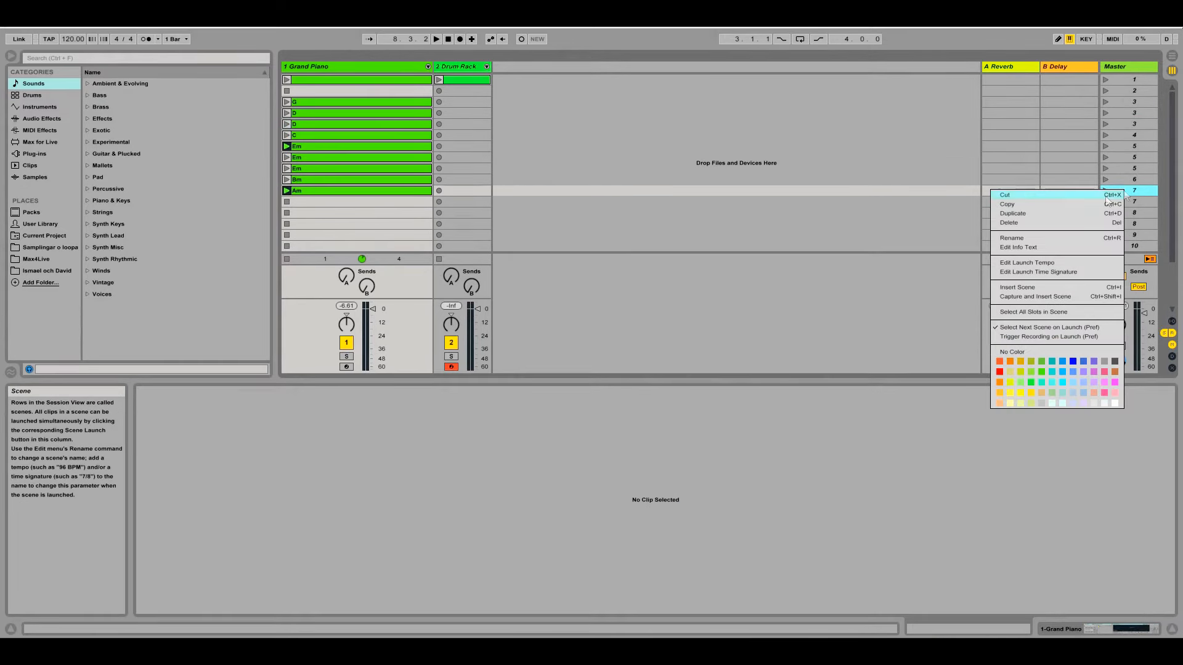
click(1066, 212)
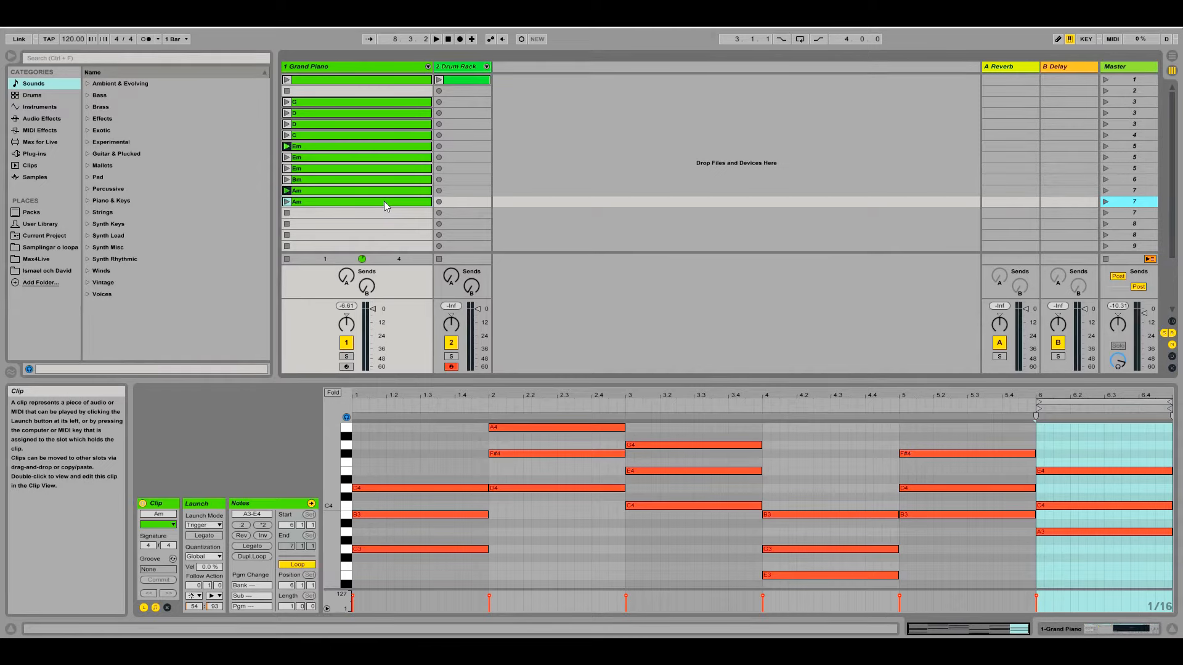
click(287, 146)
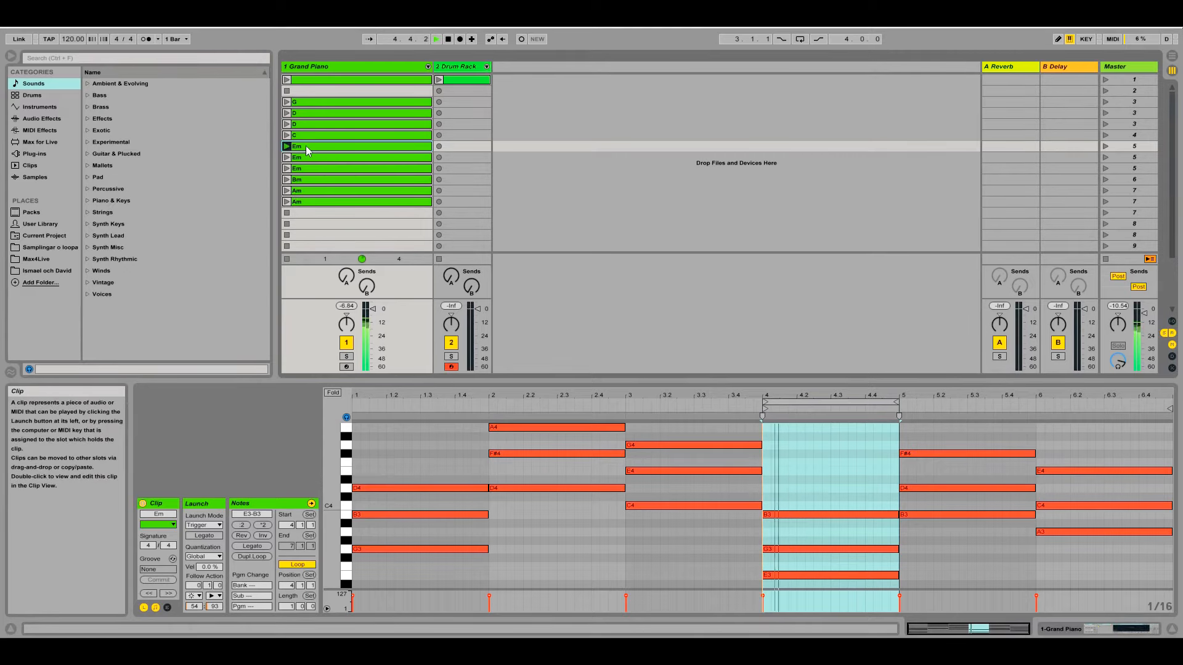
- Move the A4 note in the first D clip down one octave to A3
click(308, 103)
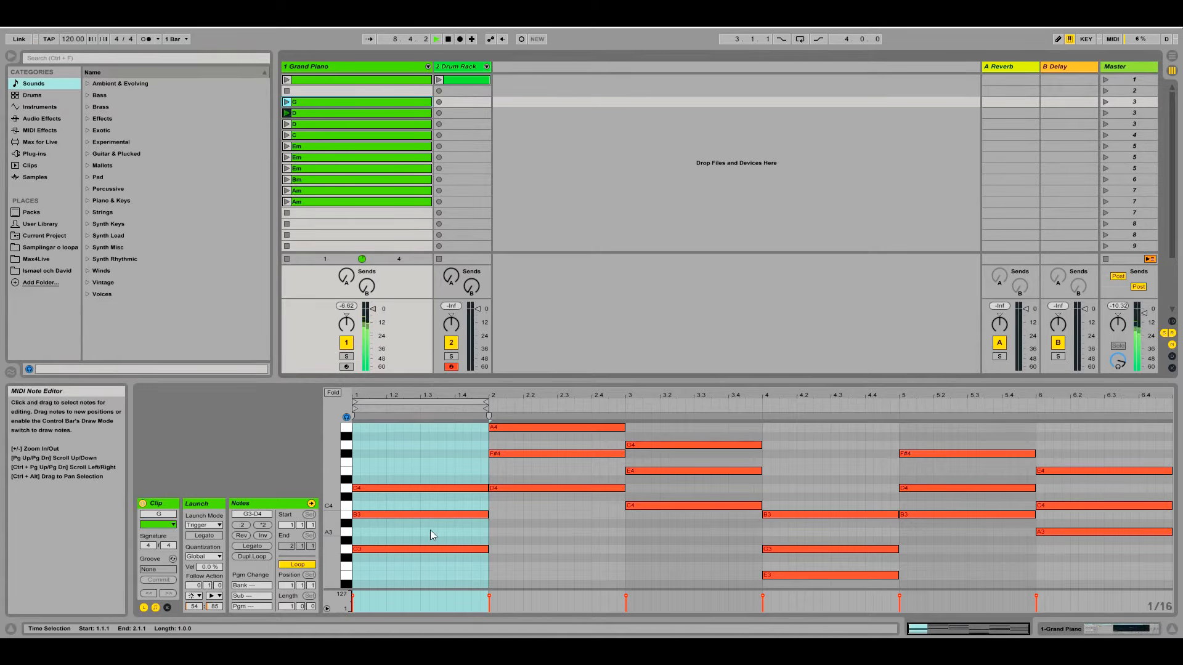
click(359, 113)
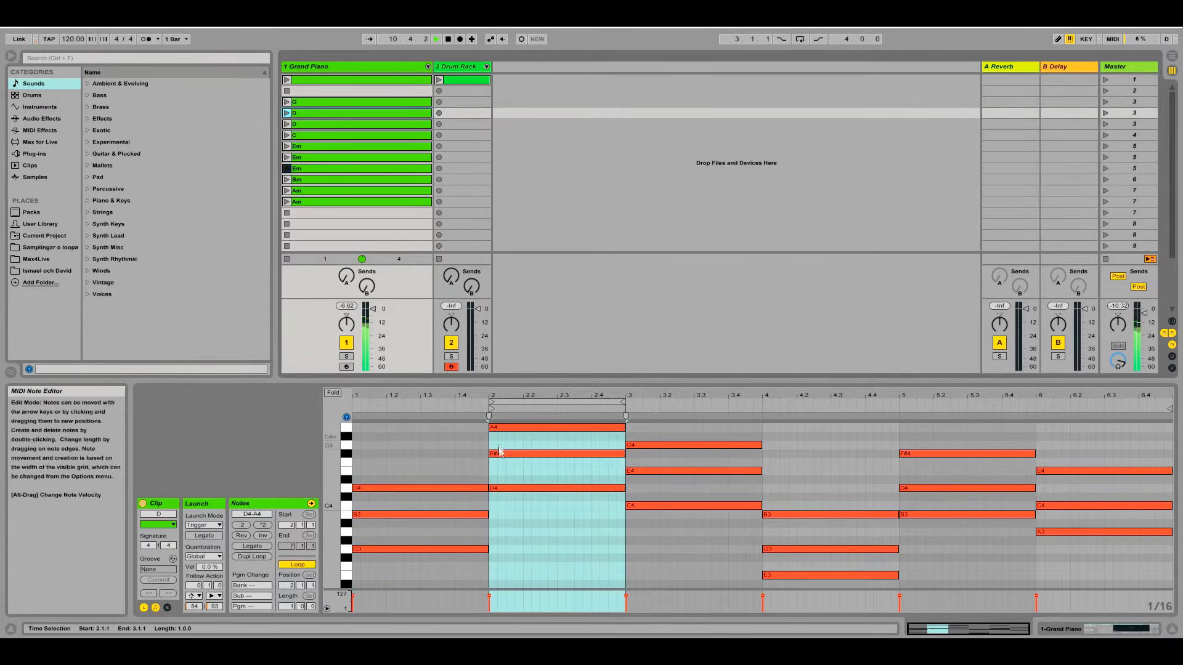
click(512, 429)
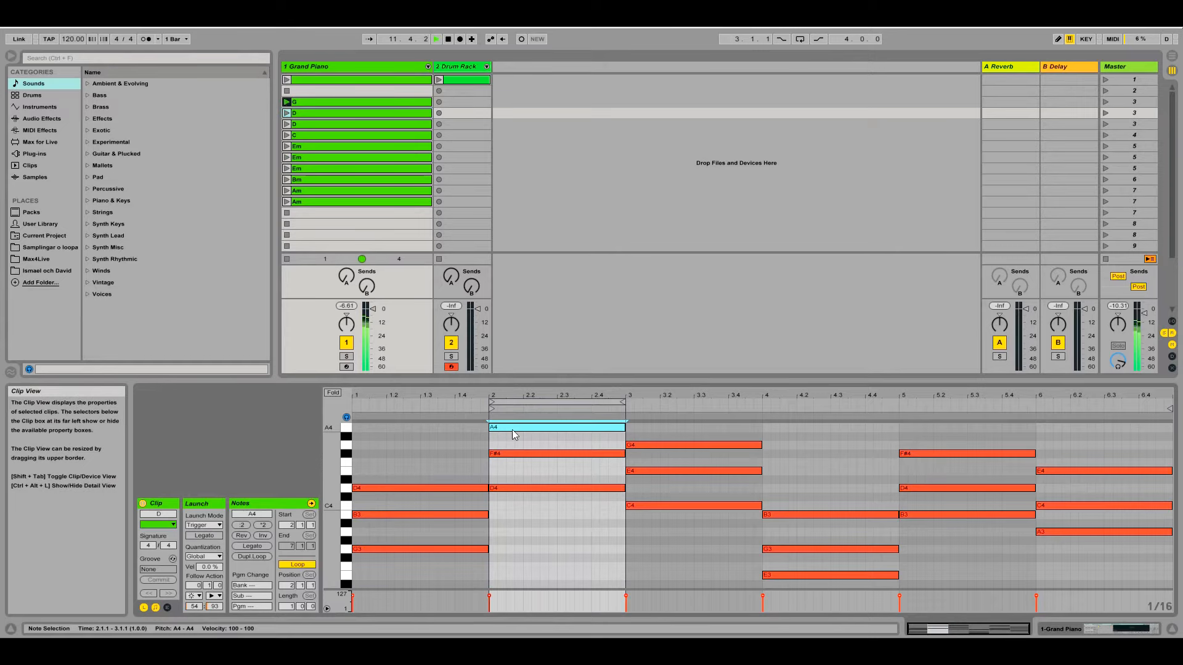
key(shift+Down)
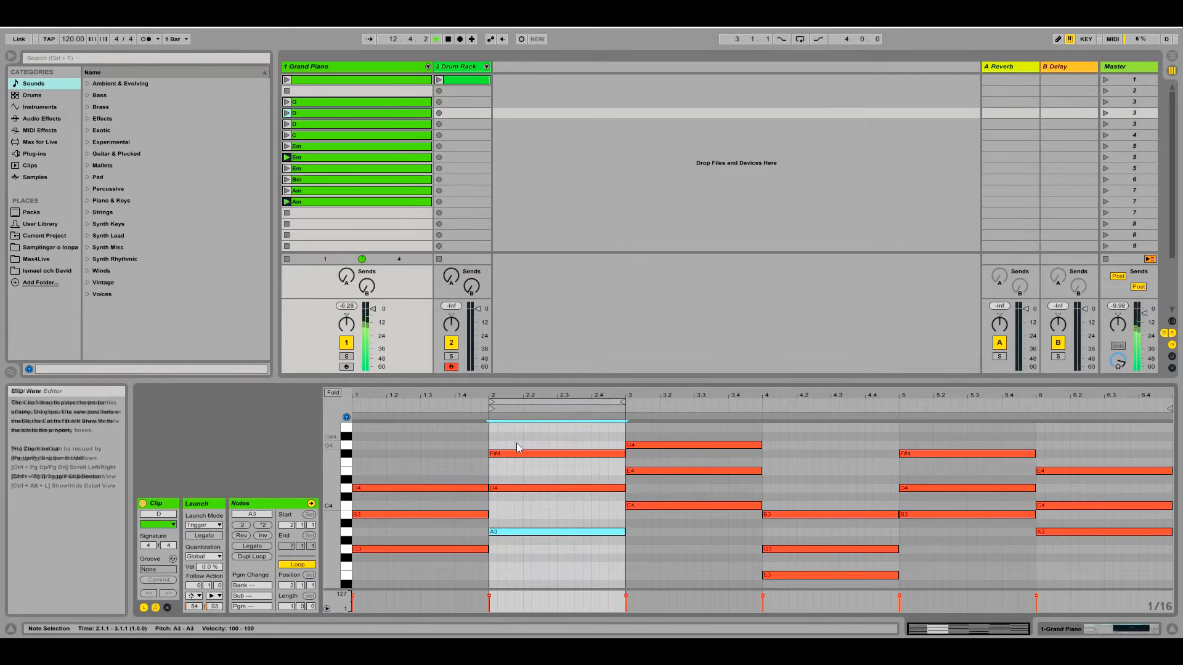
- Lower the F#4 note in the first D clip to F#3 and the E4 note in the last Am clip to E3
click(523, 456)
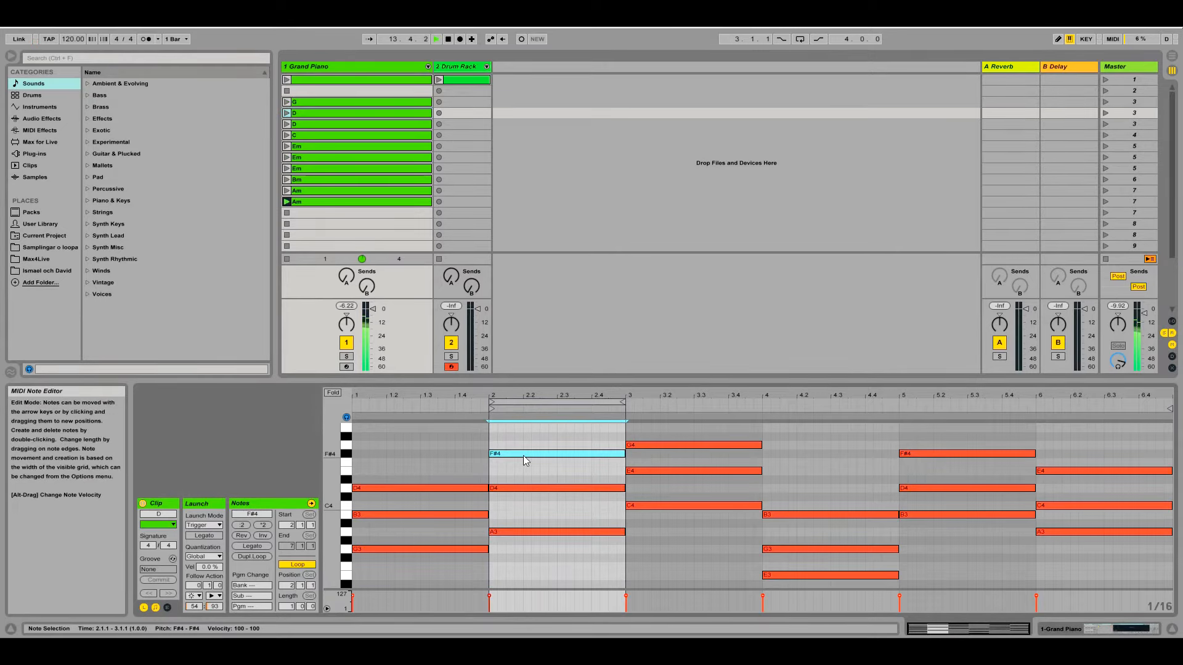
key(shift+Down)
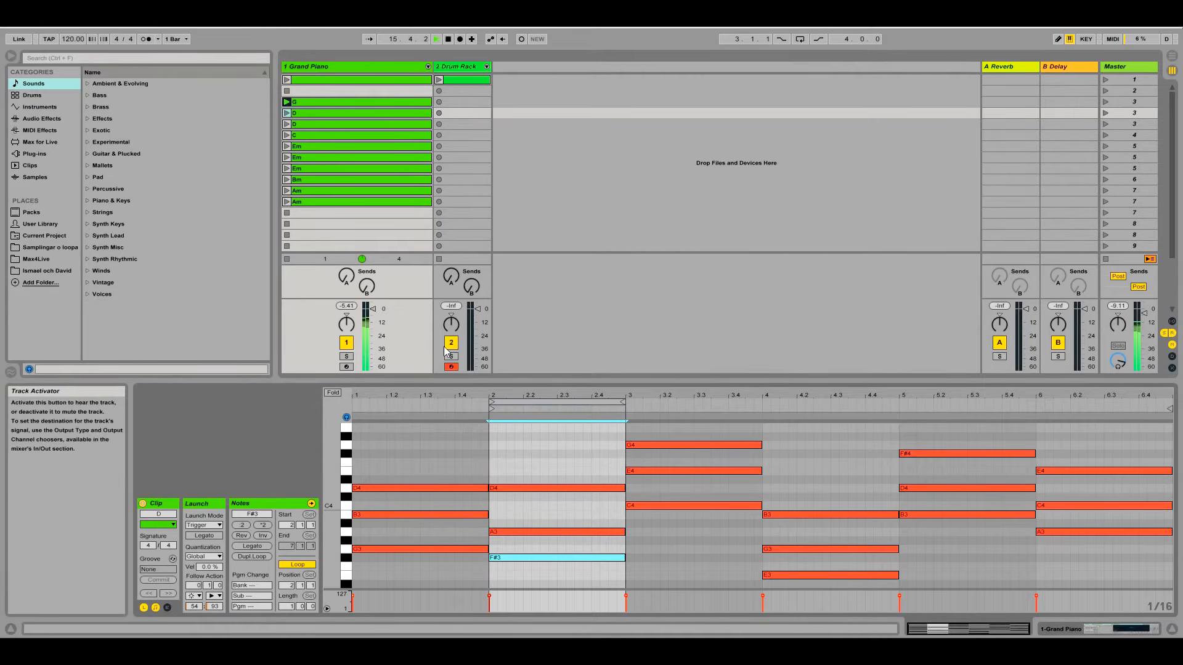
click(301, 191)
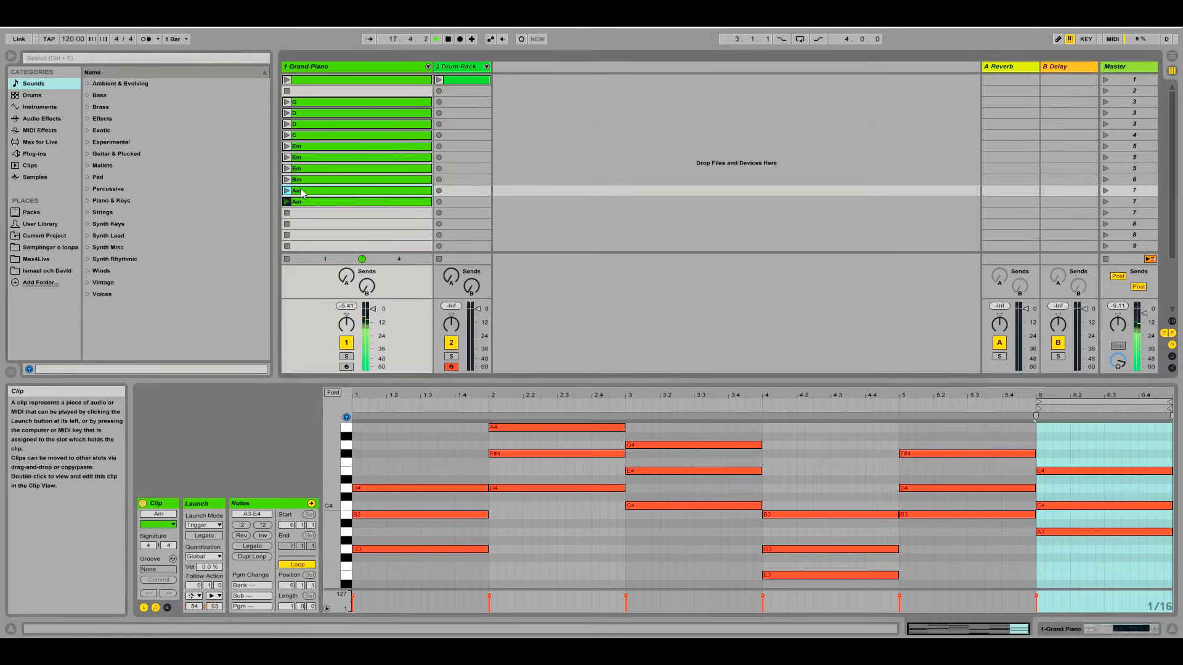
click(308, 201)
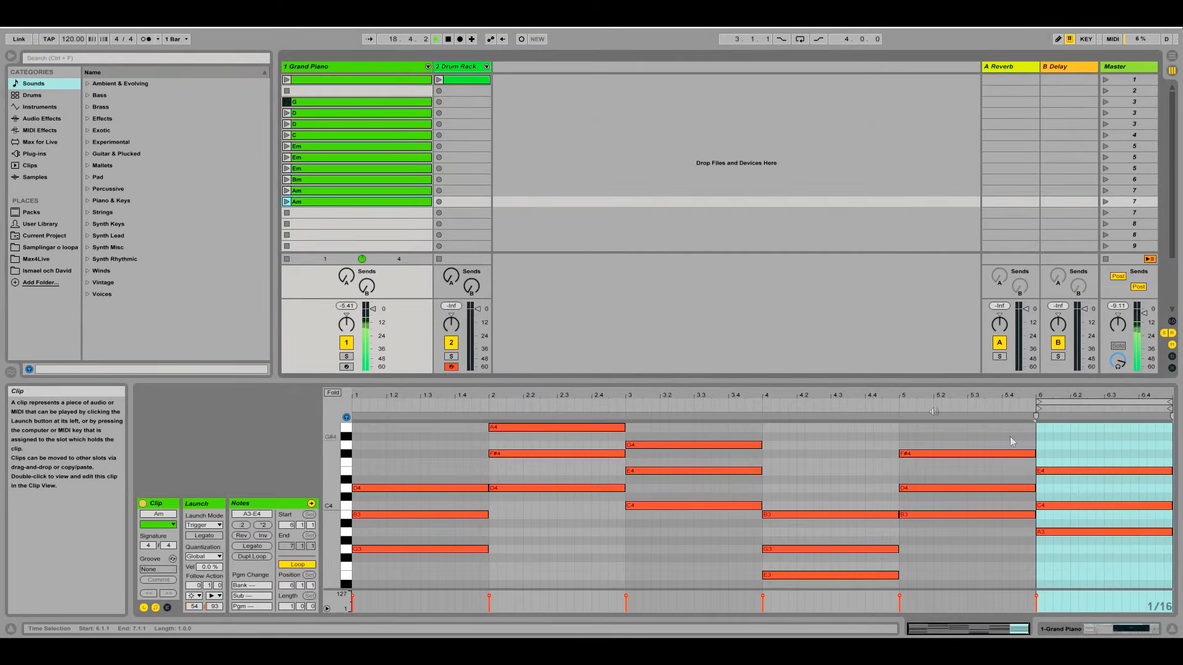
click(1072, 471)
key(shift+Down)
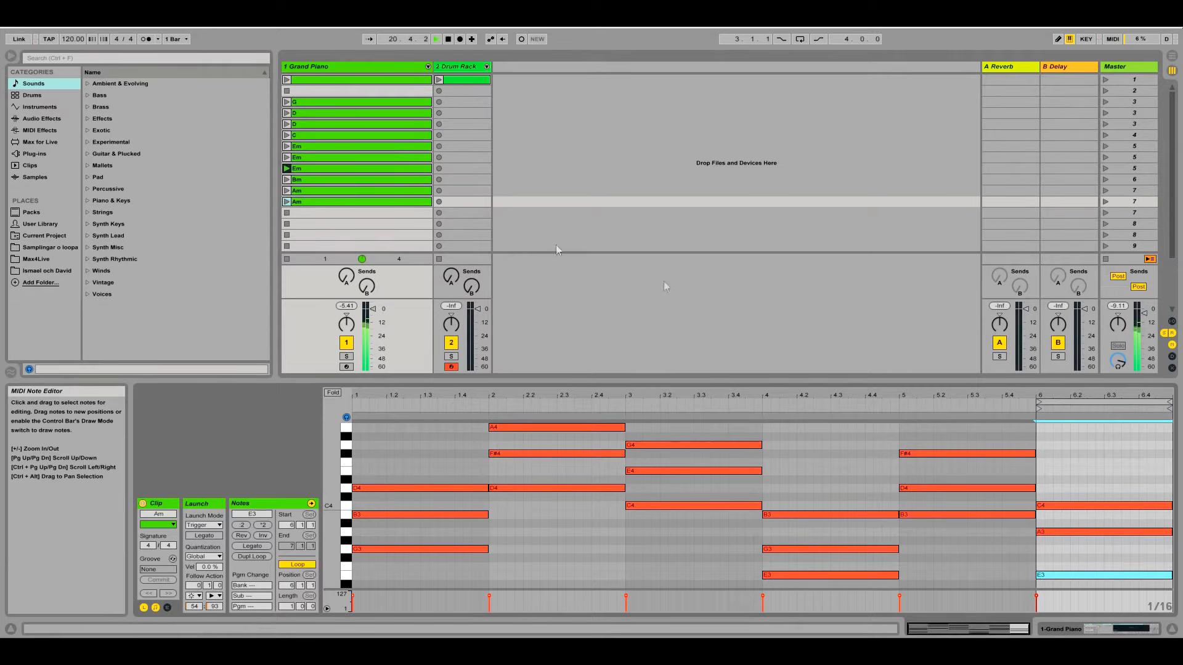
- Raise the E3 note in the third Em clip one octave to E4, and launch the drum clip
click(320, 169)
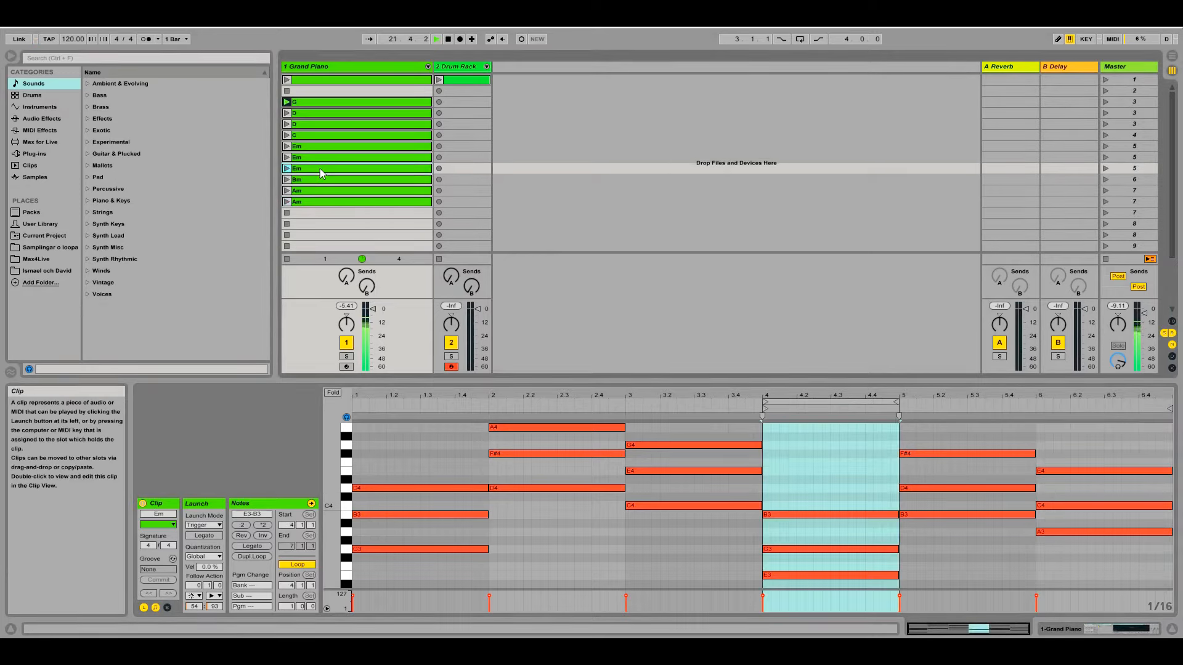
click(799, 575)
key(shift+Up)
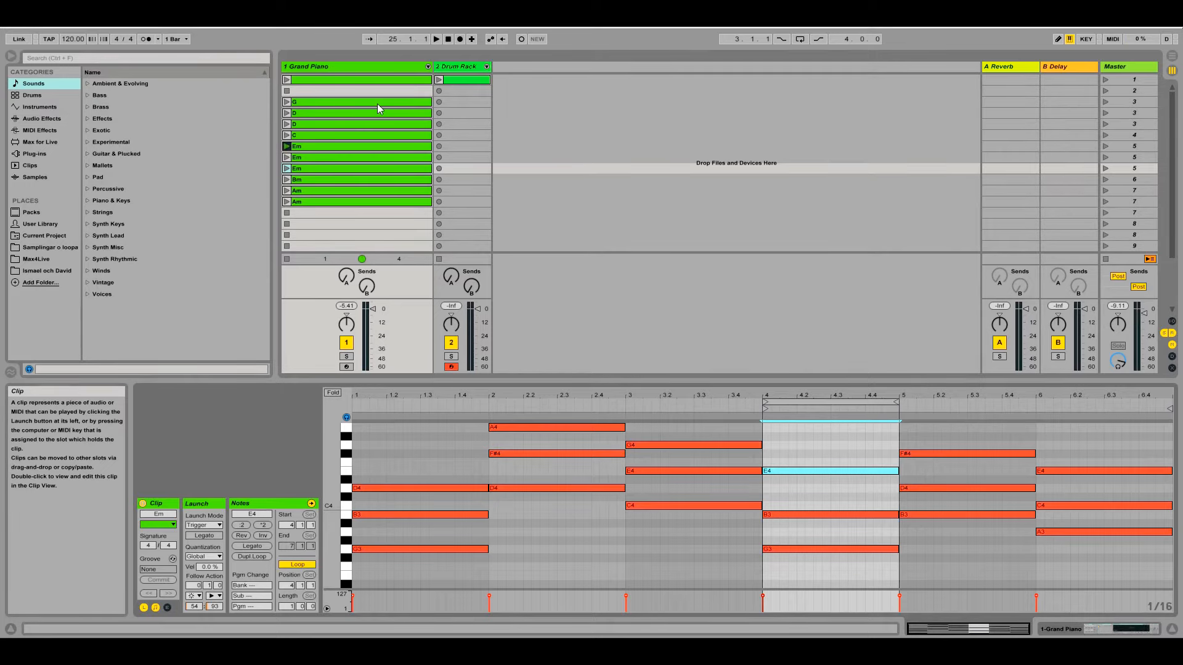
click(440, 80)
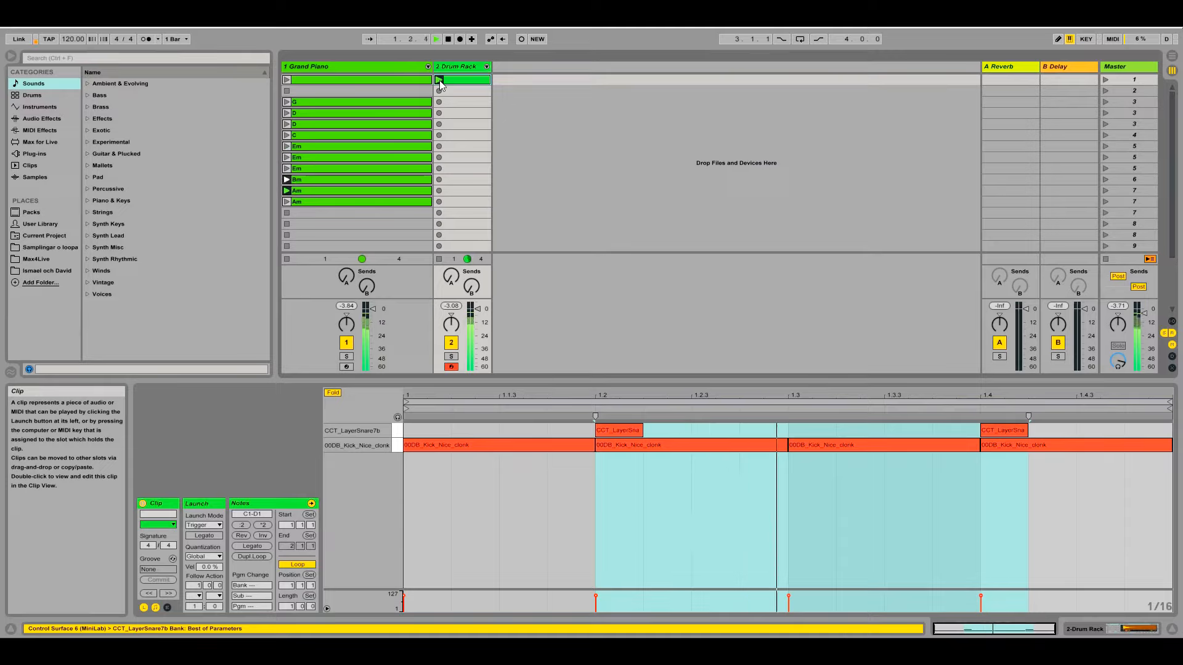
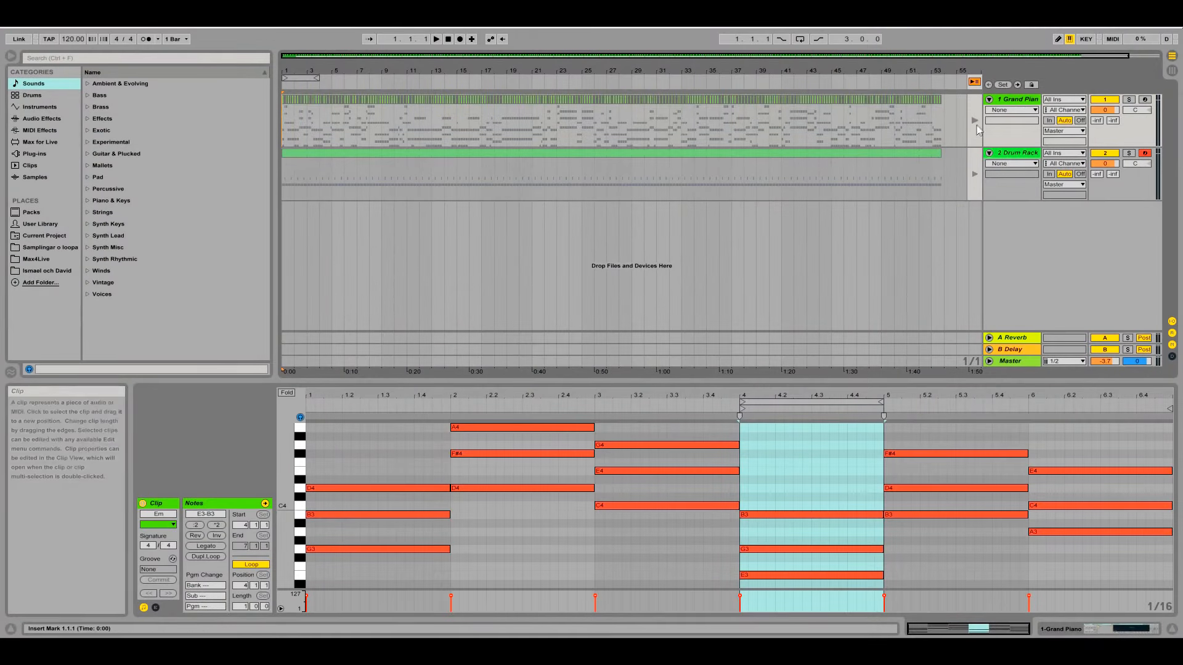
- Play the recorded arrangement from several positions to find a usable chord progression on the piano track
click(657, 114)
key(space)
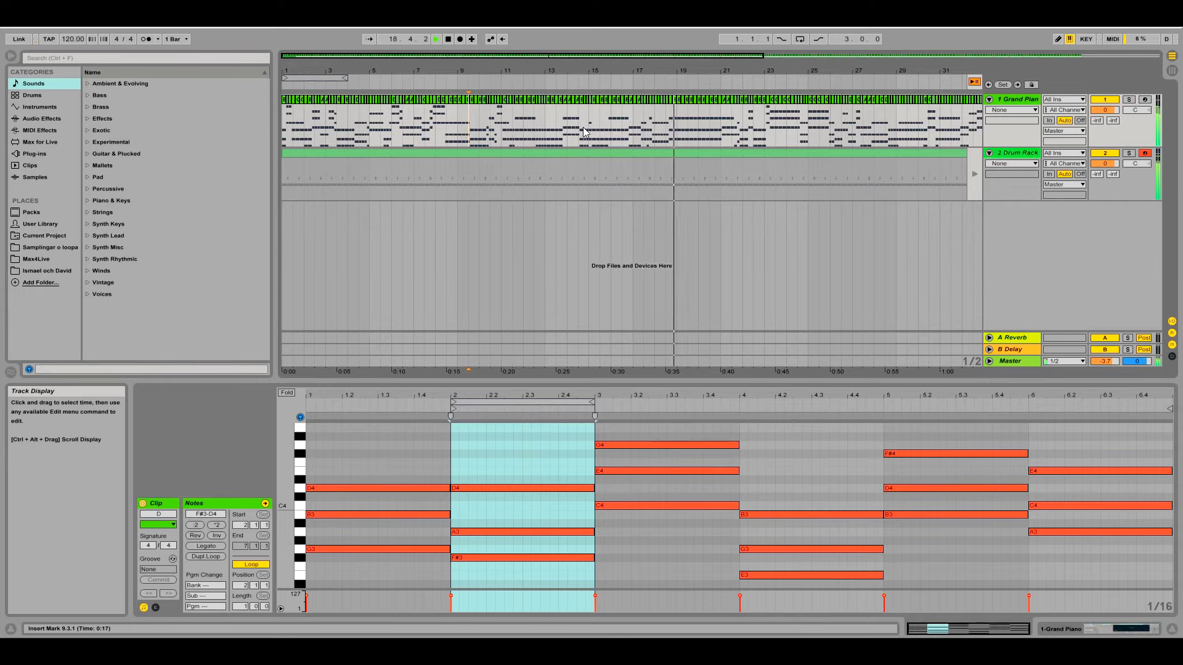
click(596, 128)
key(space)
key(space)
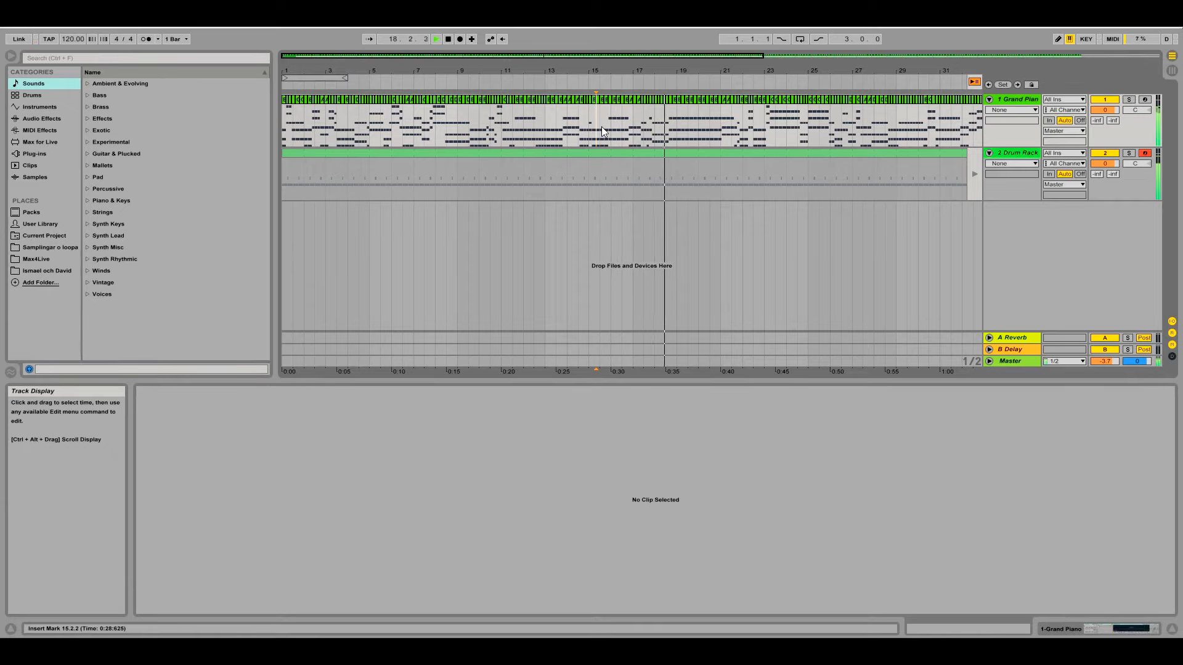
click(600, 129)
key(space)
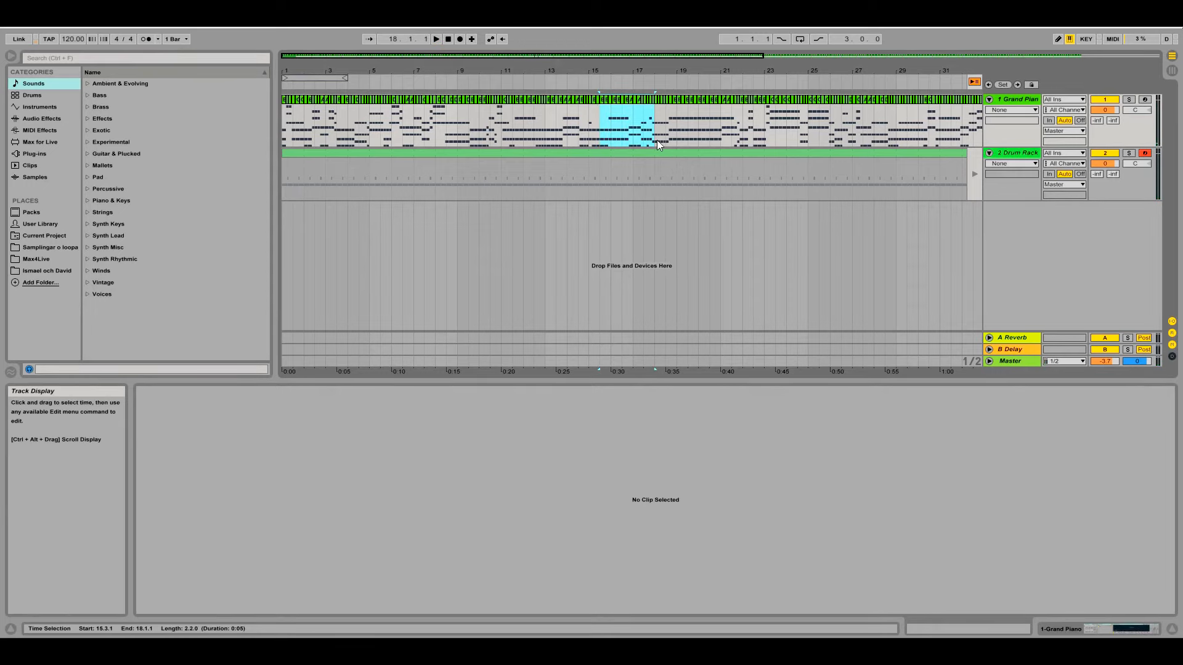
- Loop the piano passage starting at 15.3.1, play it, and extend the loop length to three bars
key(ctrl+l)
double_click(627, 70)
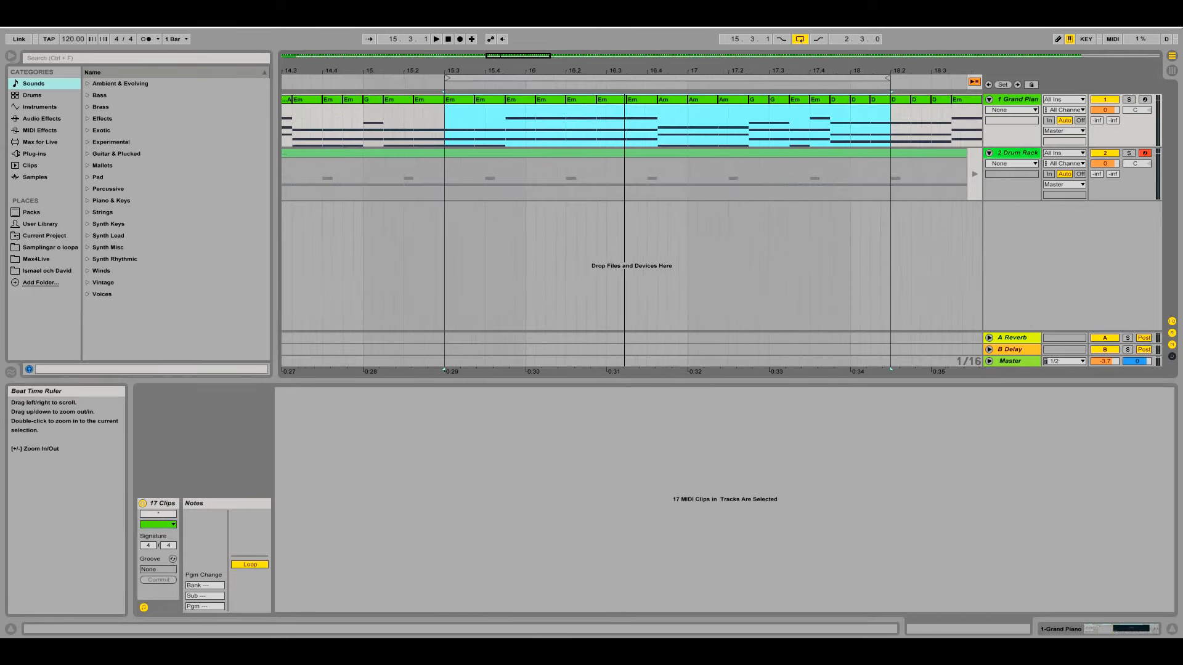
key(space)
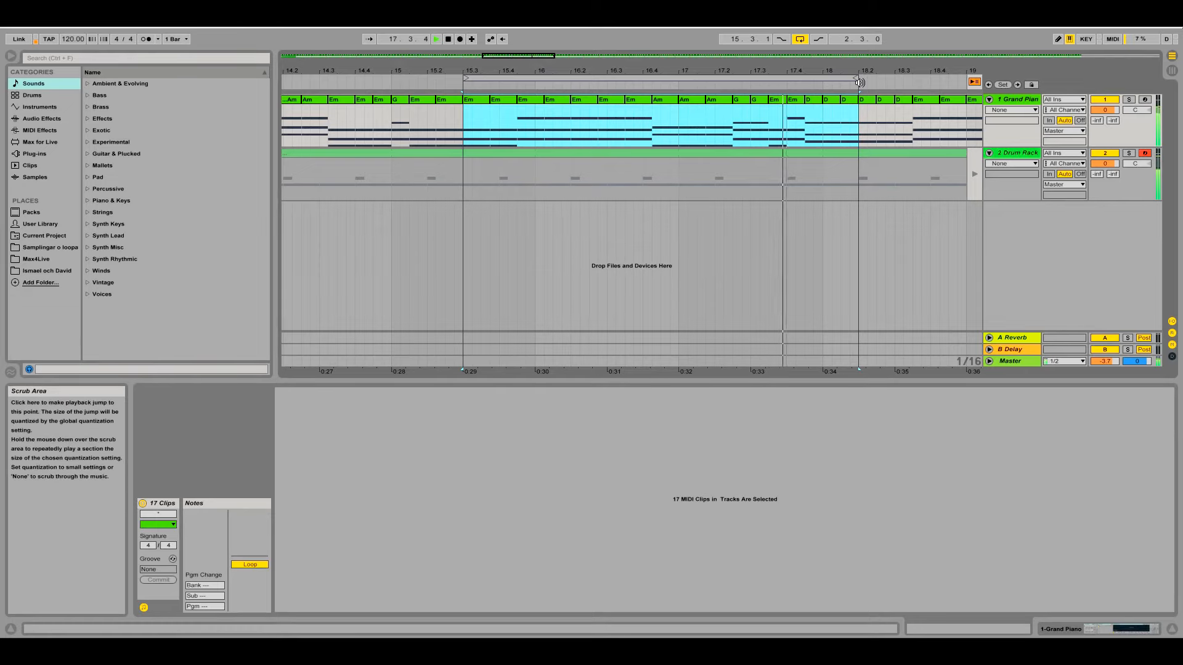
drag(856, 78, 896, 78)
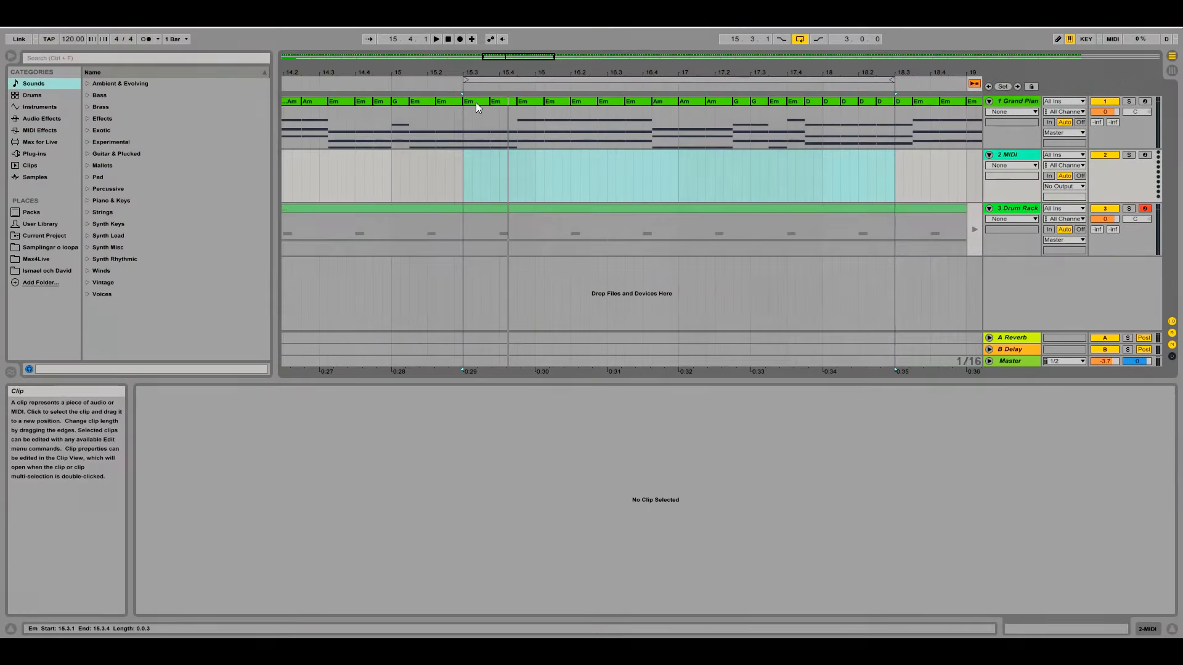
- Copy the looped piano clips from 15.3.1 to 18.3.1 onto the empty MIDI track below
click(476, 102)
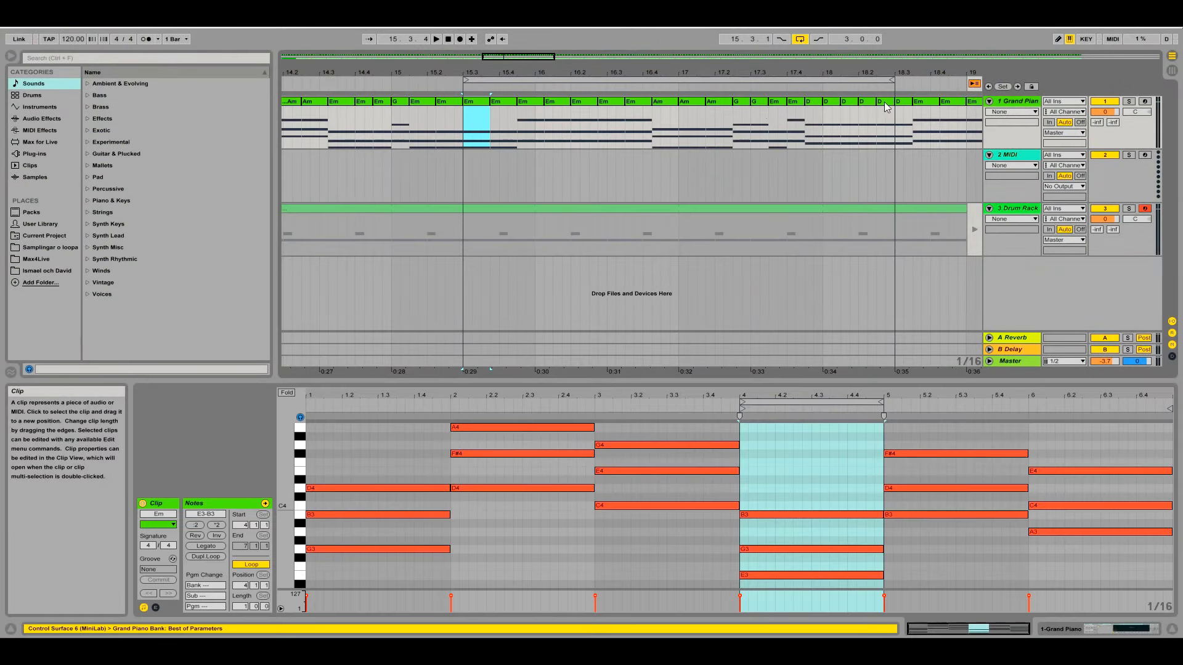
drag(473, 152, 474, 159)
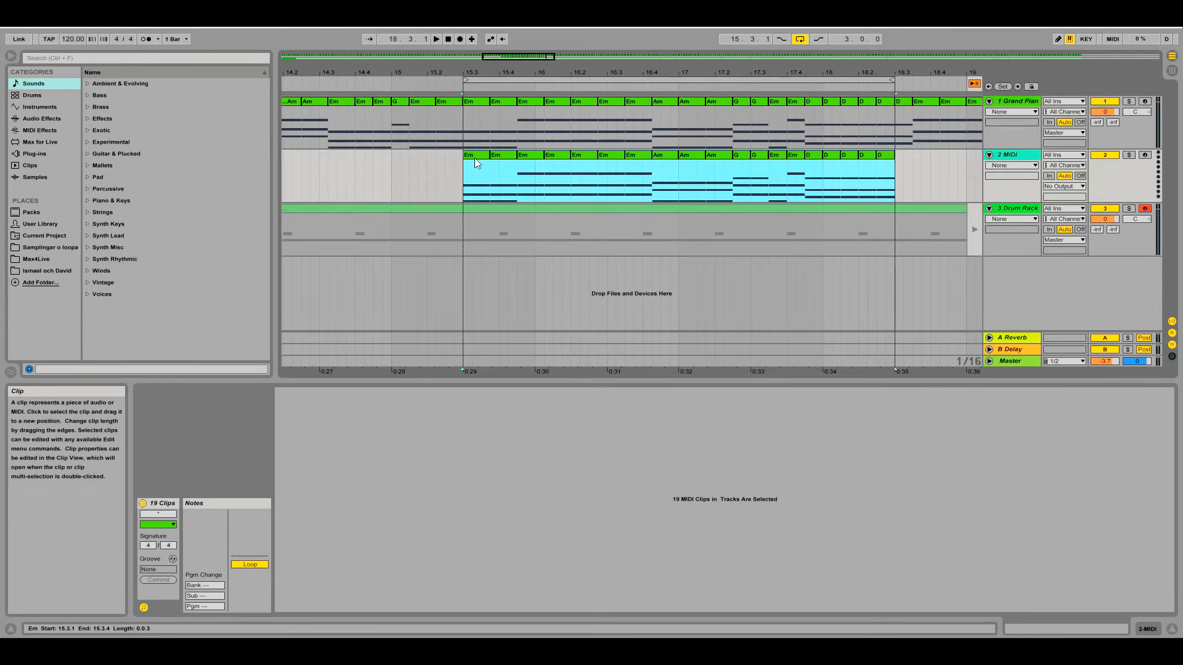
- Move the Grand Piano instrument to the track with the copied clips, and duplicate that track
click(1029, 101)
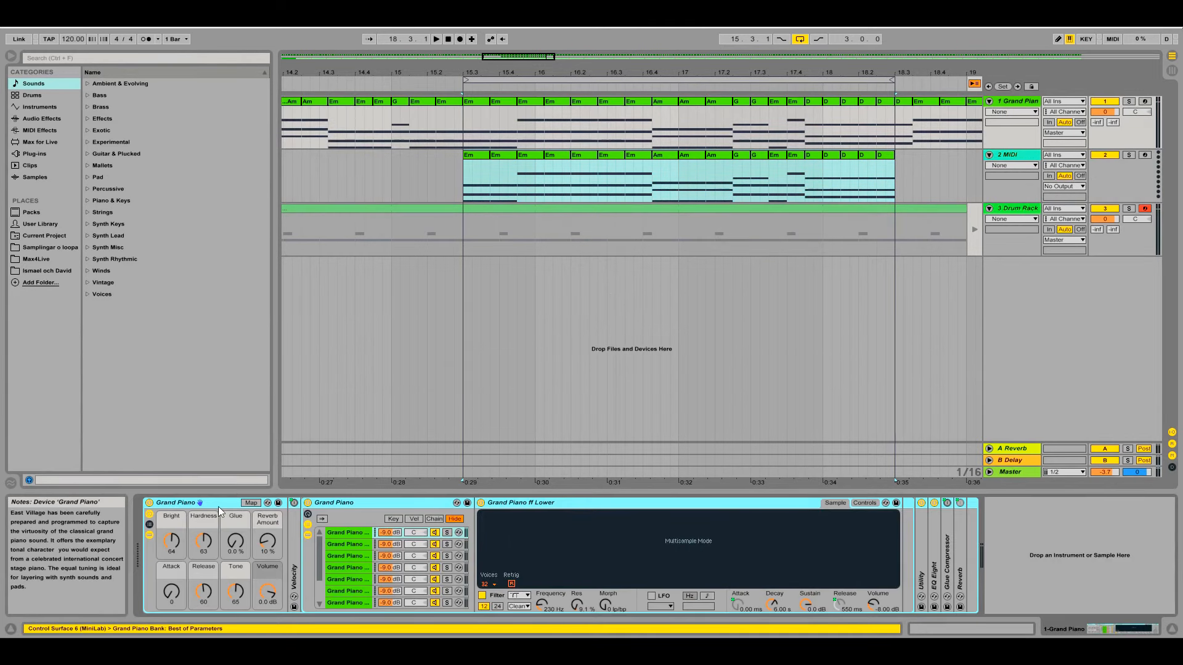
click(622, 182)
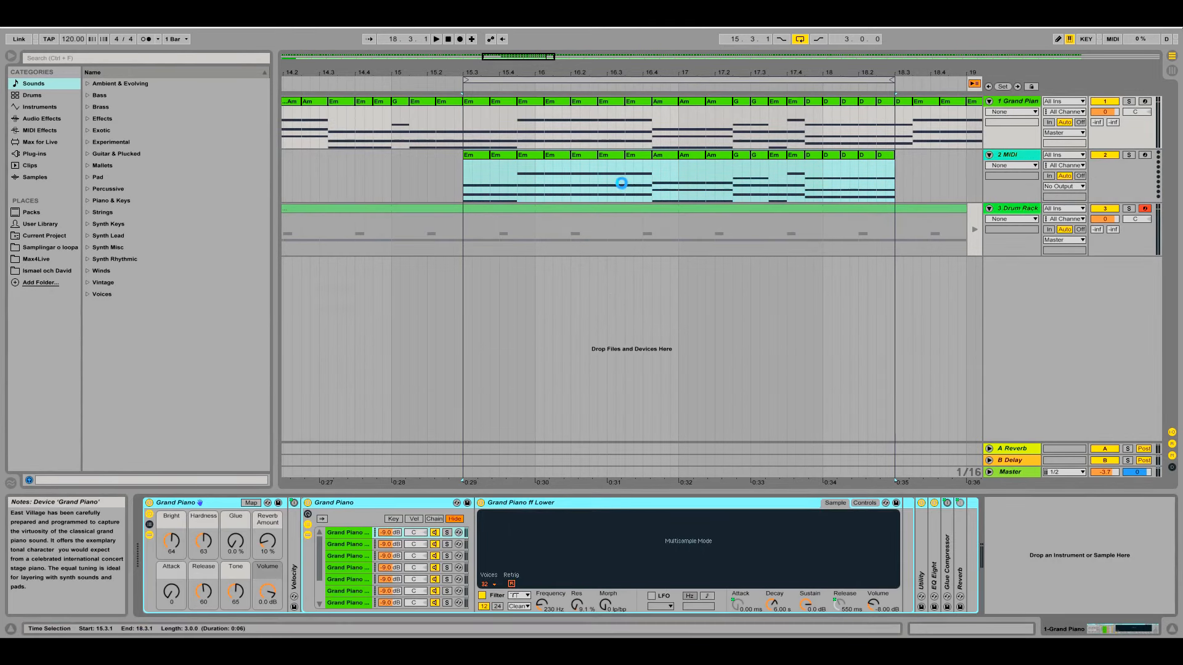
right_click(1021, 161)
click(1032, 184)
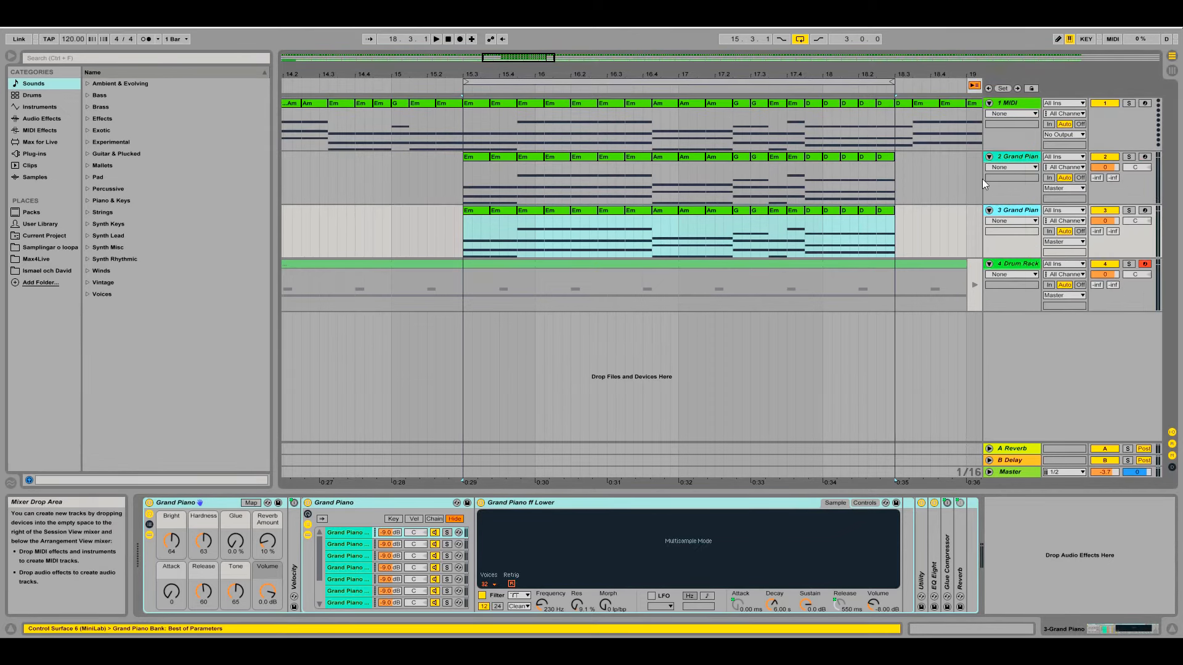
- Extend the duplicate track's first Em clip over the whole Em run and delete its G3 and B3 notes
click(478, 211)
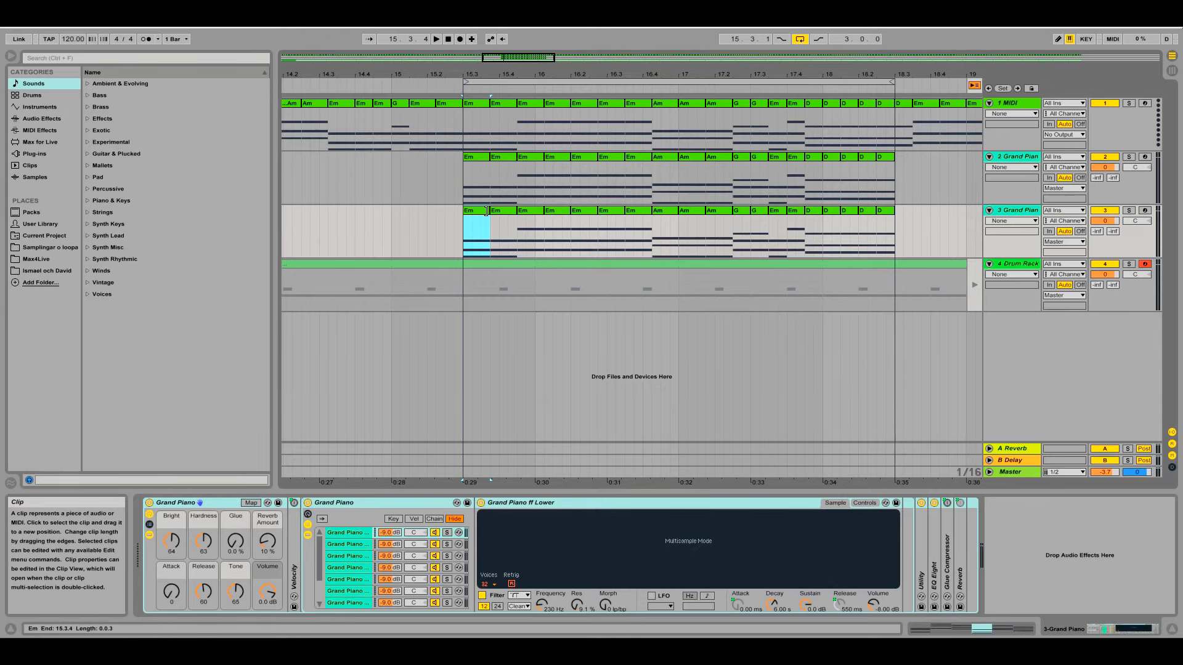
drag(486, 210, 648, 210)
double_click(593, 208)
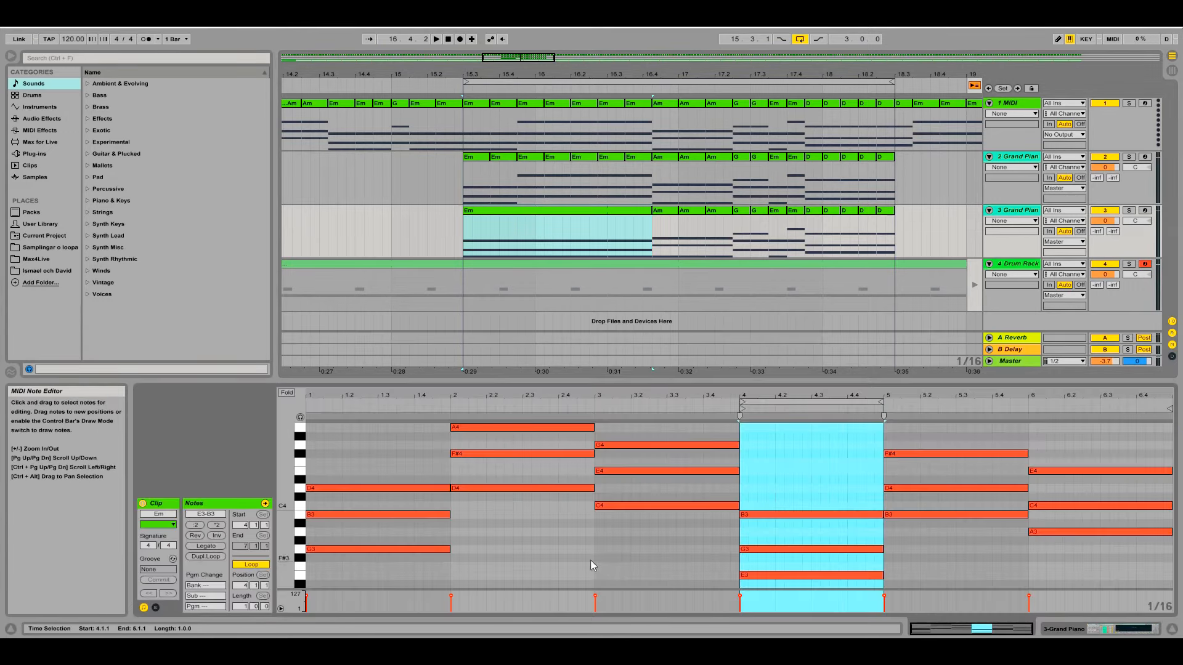
drag(755, 538, 801, 517)
key(Delete)
- Extend the first Am clip on the duplicate track up to the G clip and delete its C4 and E4 notes
click(666, 211)
drag(677, 210, 732, 210)
drag(1059, 462, 1096, 511)
key(Delete)
- Extend the G clip and the following Em clip over their repeats, keeping only the root notes G3 and E3
click(741, 211)
drag(749, 210, 767, 207)
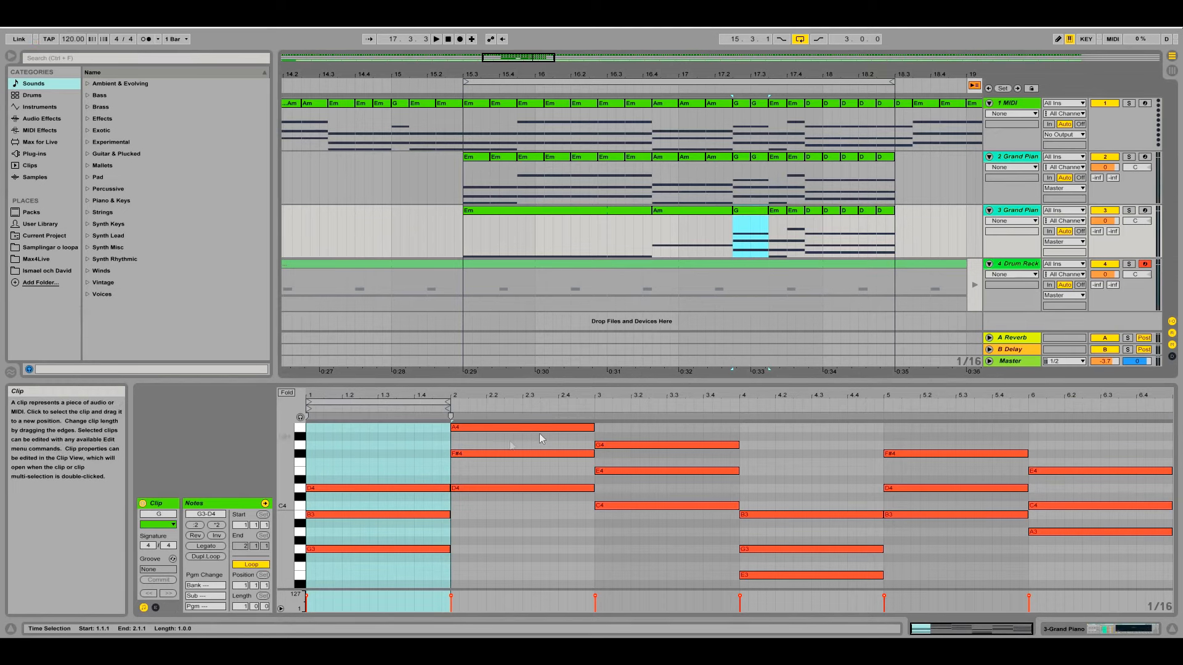
drag(321, 481, 372, 518)
key(Delete)
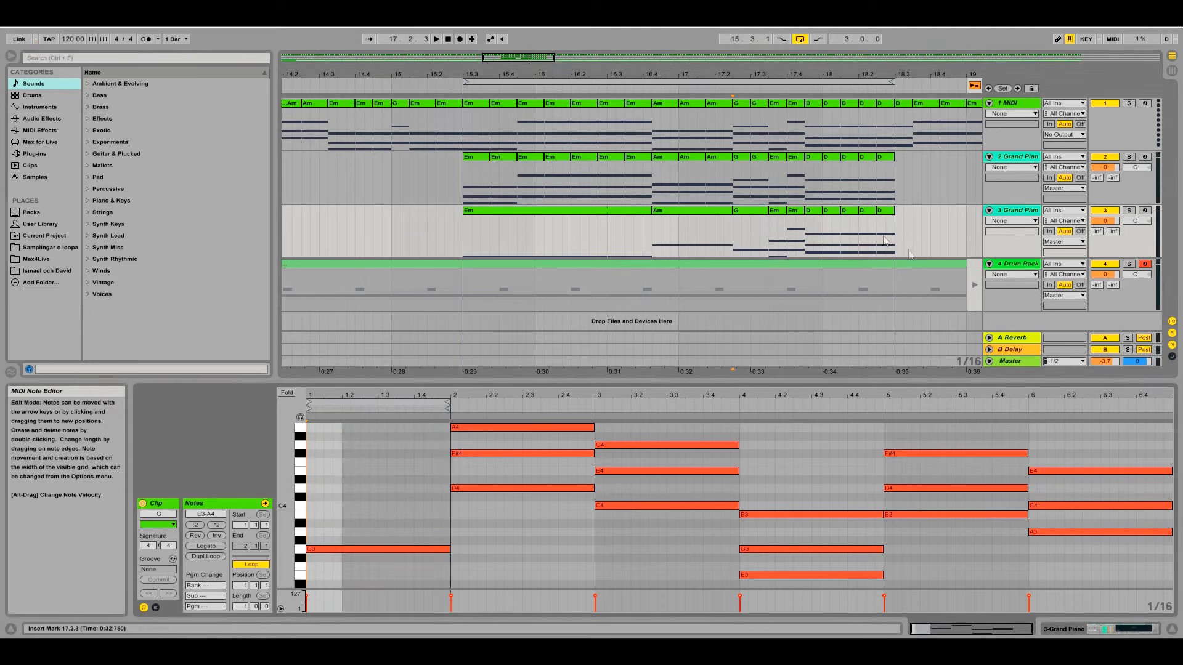
click(795, 210)
drag(770, 493, 804, 554)
- Extend the D clip to the loop end, delete its F#3 and A3 notes, and lower D4 to D3
drag(824, 210, 894, 210)
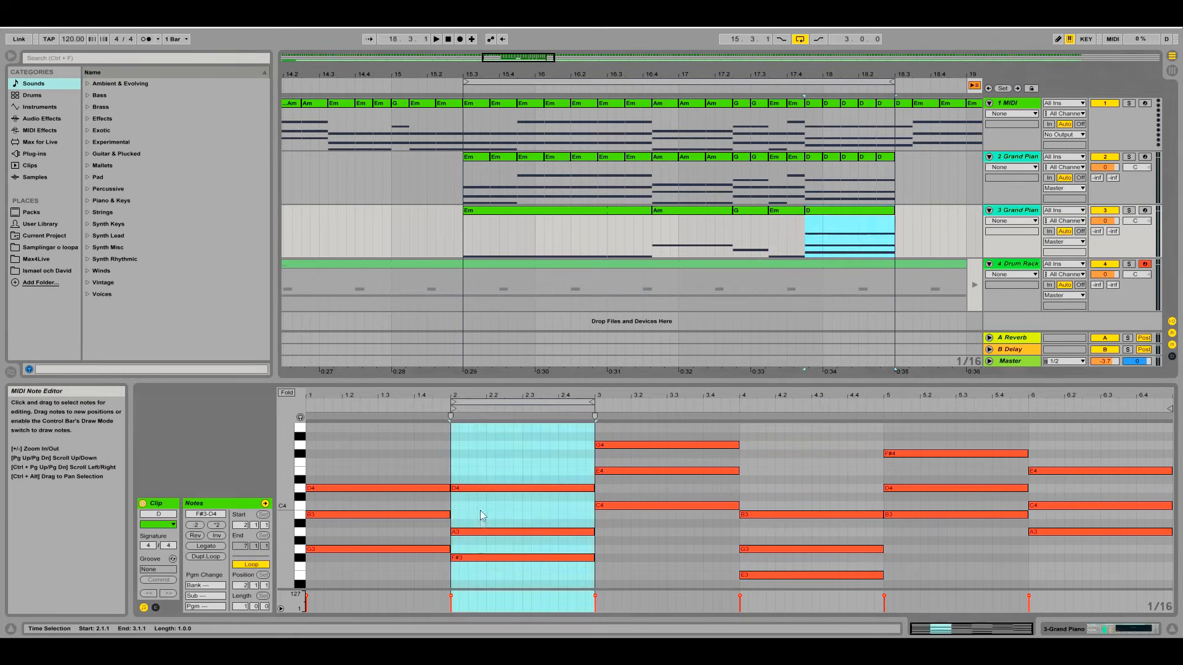
key(Delete)
click(523, 453)
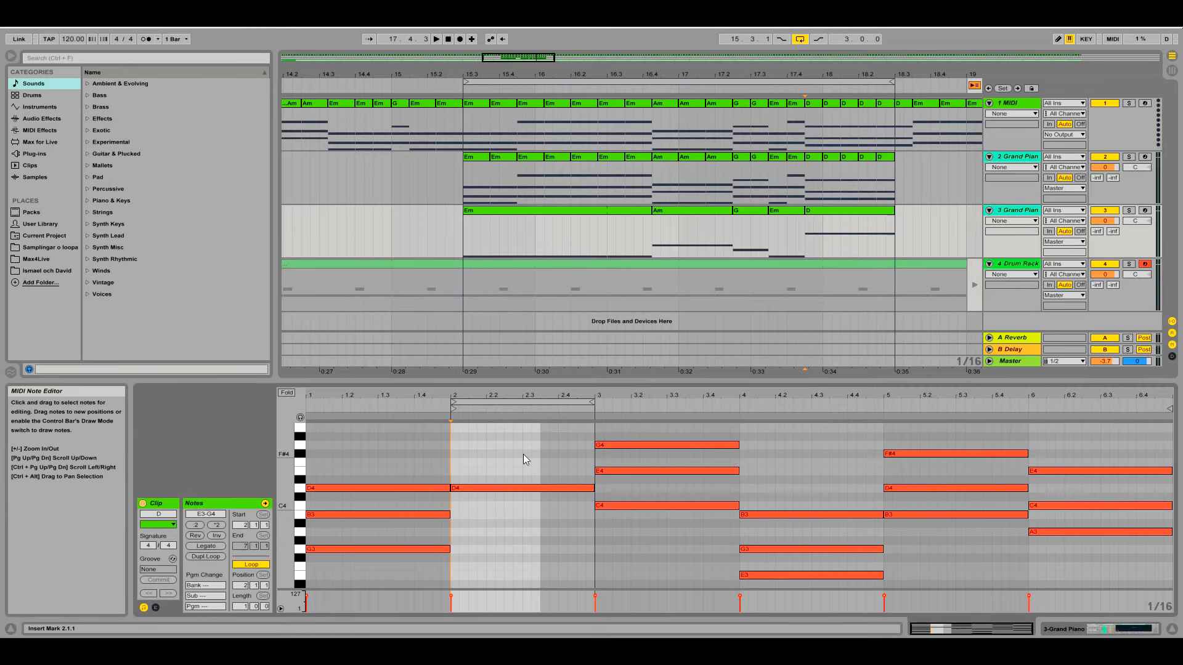
click(525, 490)
key(shift+Down)
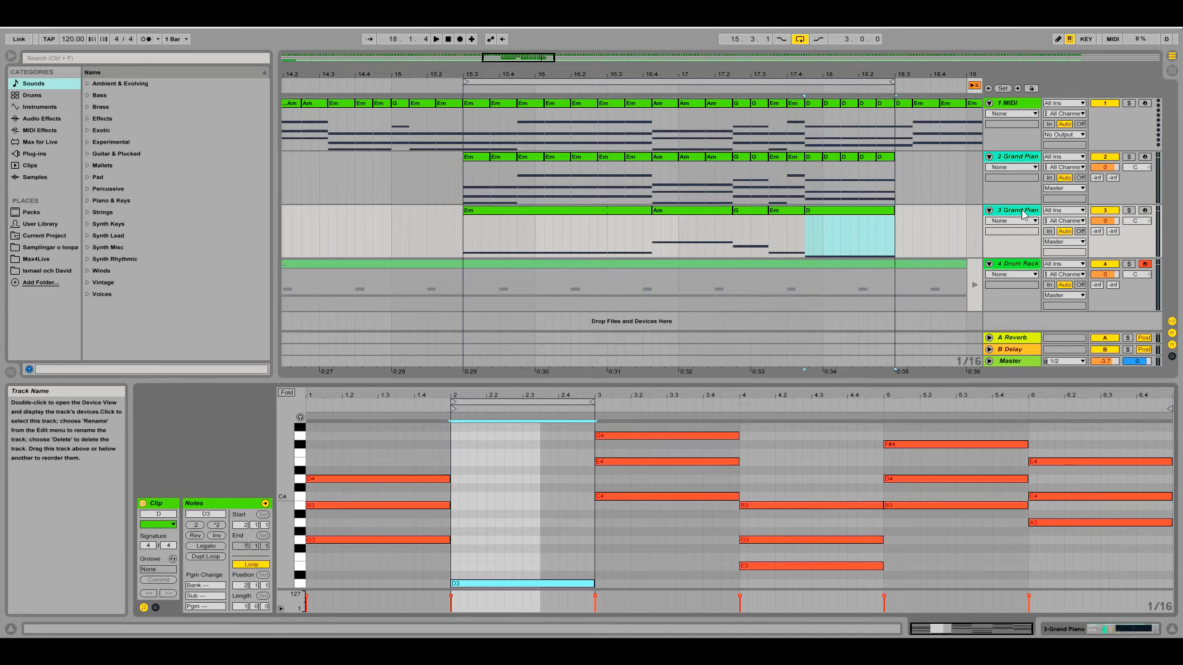
- Browse the bass sounds and load Analog Saw Bass.adg onto the root-note track in place of the piano
click(86, 97)
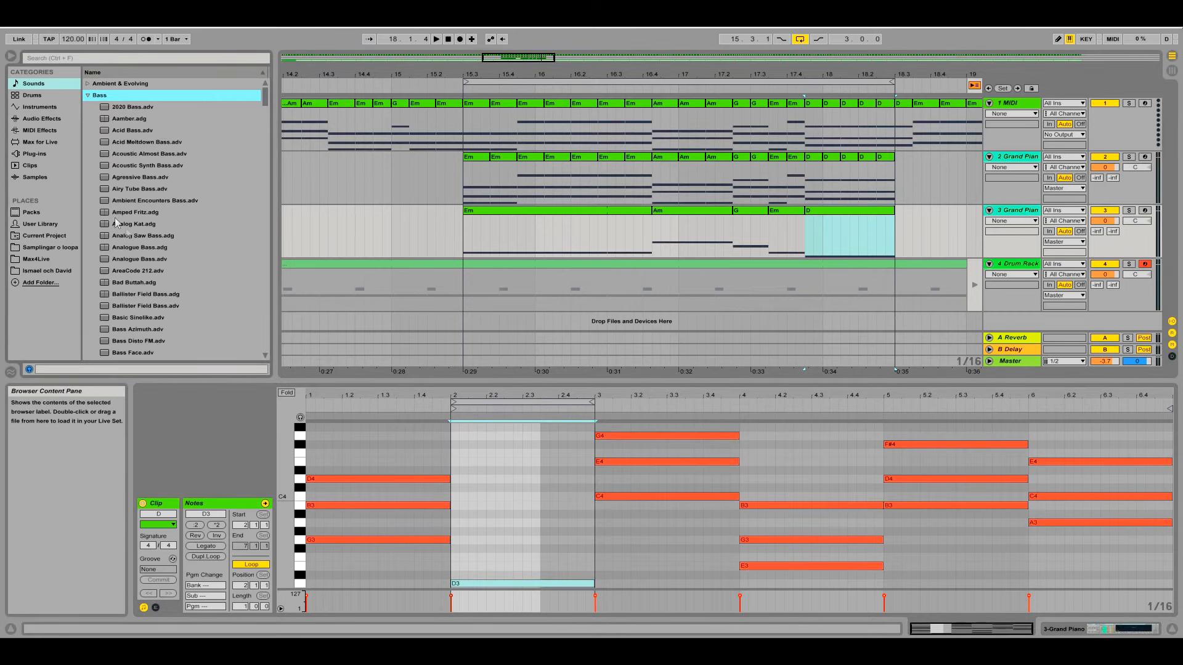
click(144, 224)
click(175, 236)
key(Down)
key(Down)
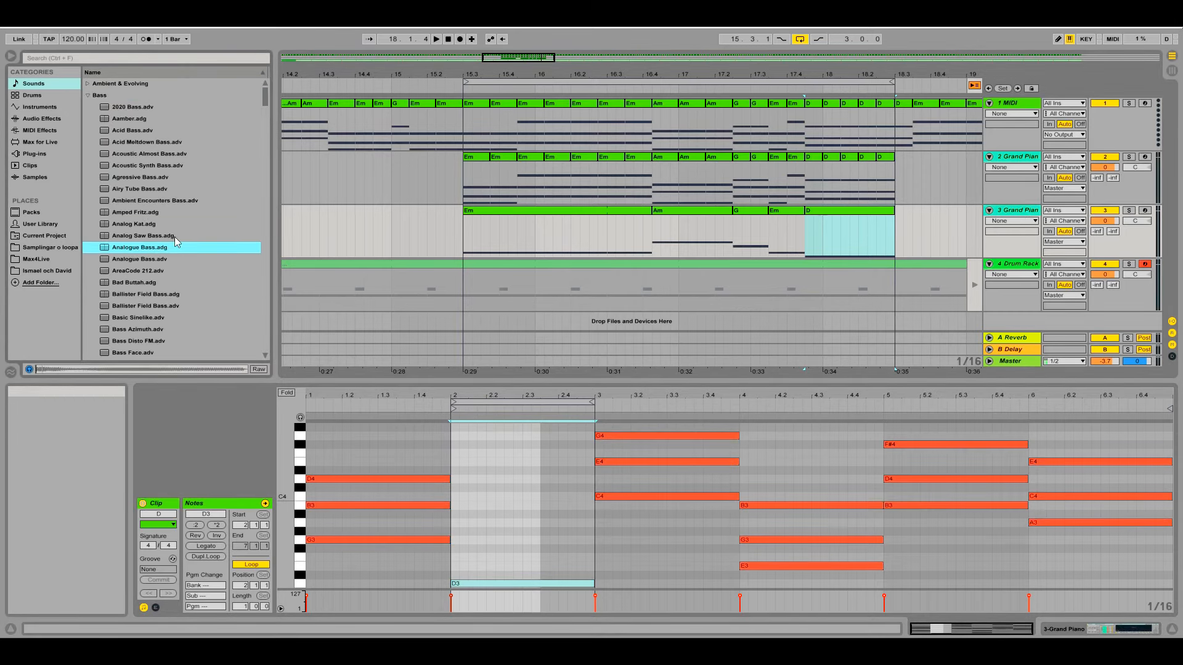
key(Up)
click(175, 236)
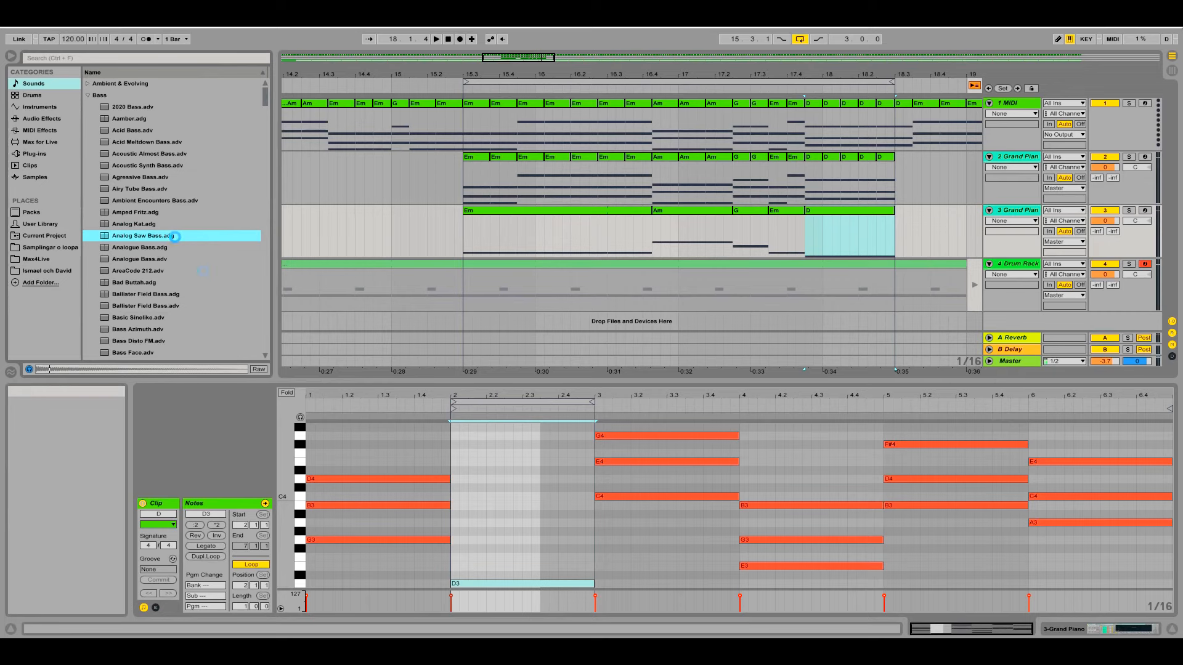
double_click(126, 234)
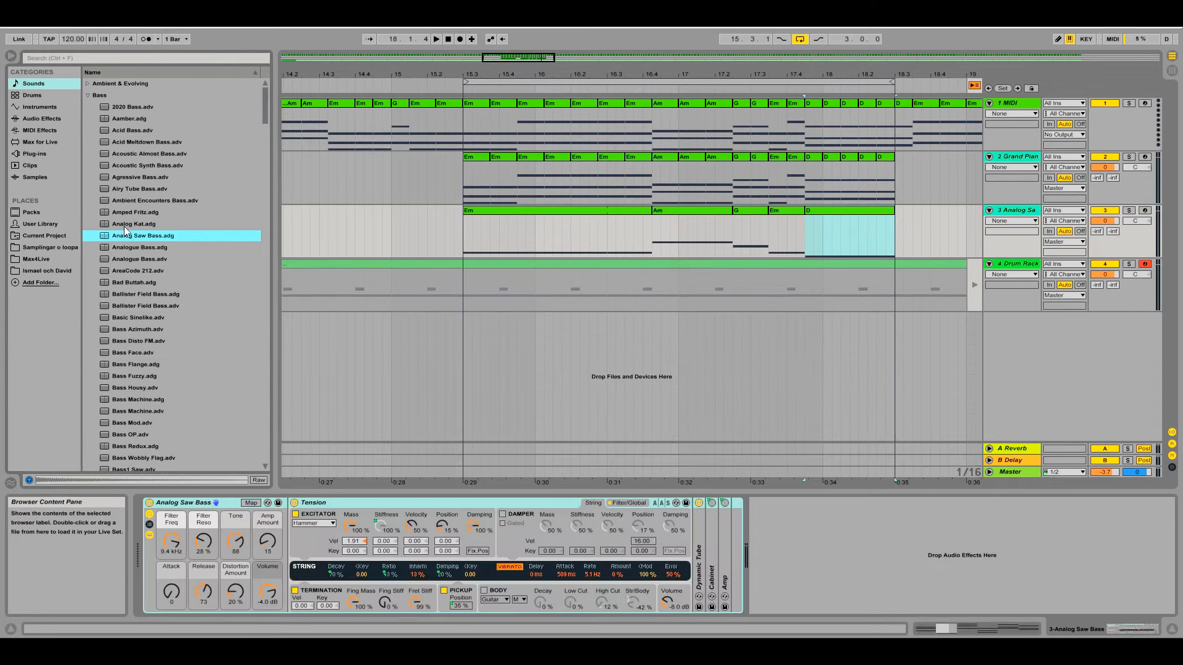
- Add a Pitch MIDI effect before the bass instrument, transpose it by -36 semitones, and play the loop
click(39, 131)
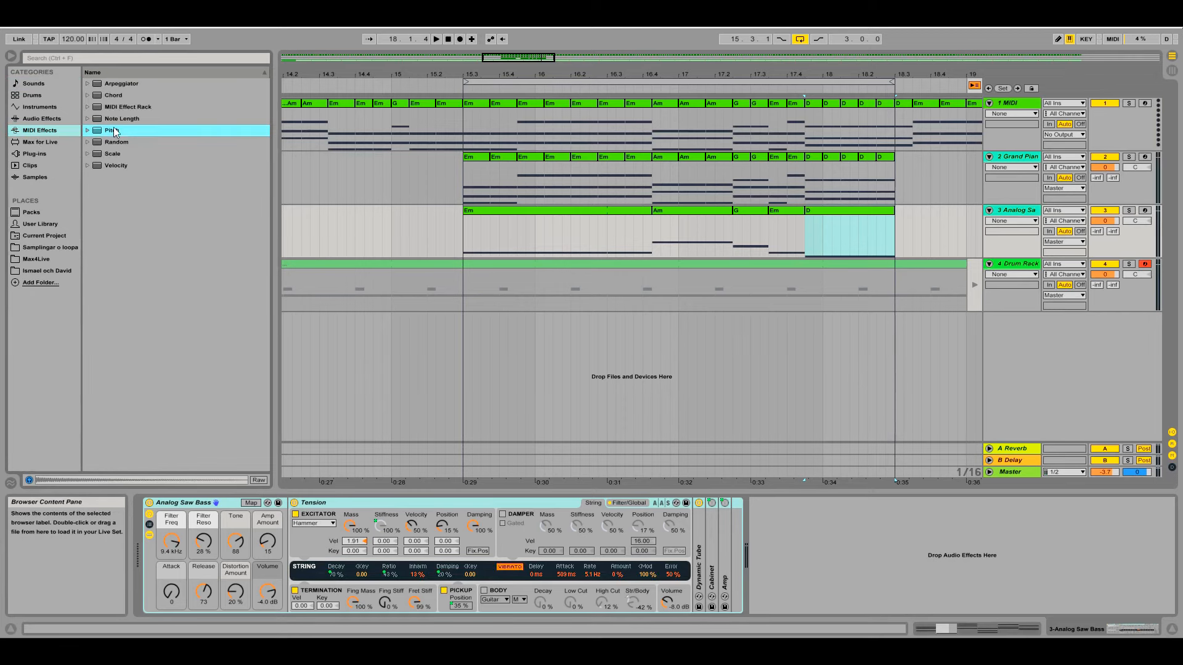
drag(115, 131, 190, 576)
click(165, 531)
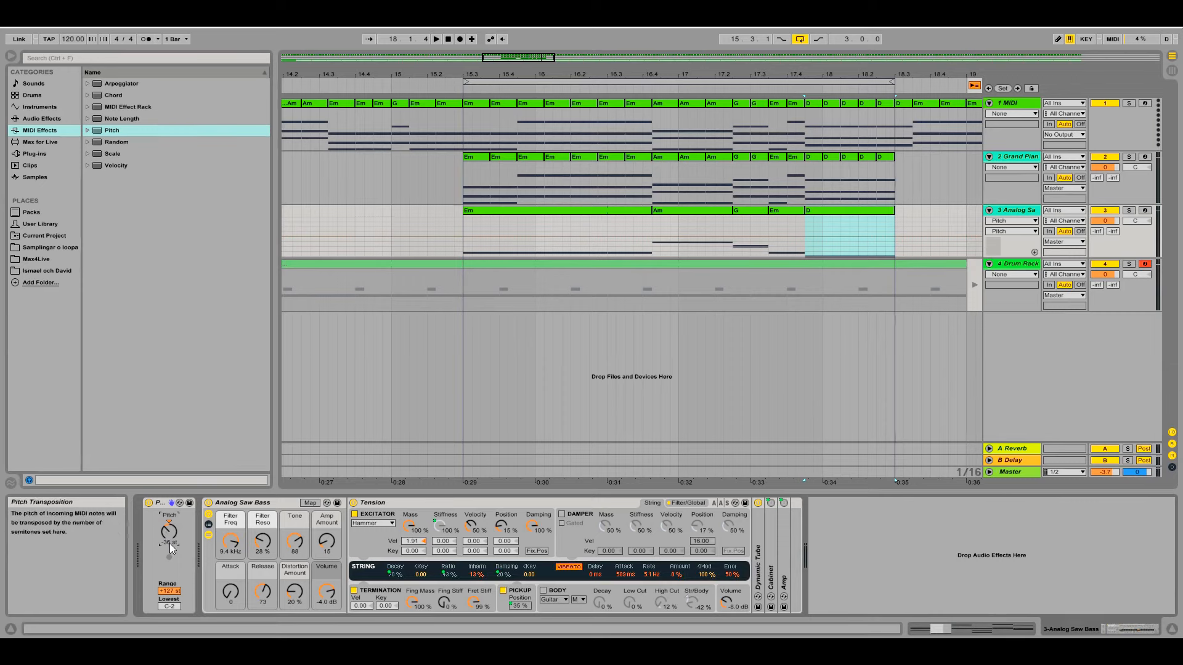
key(space)
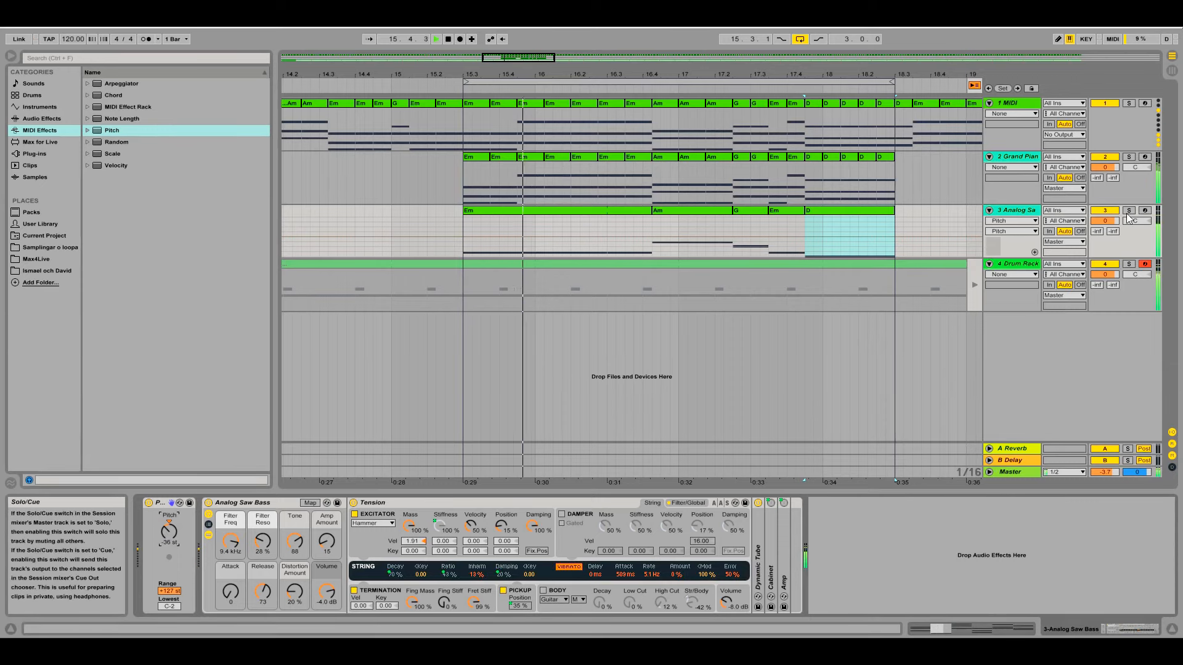
click(575, 208)
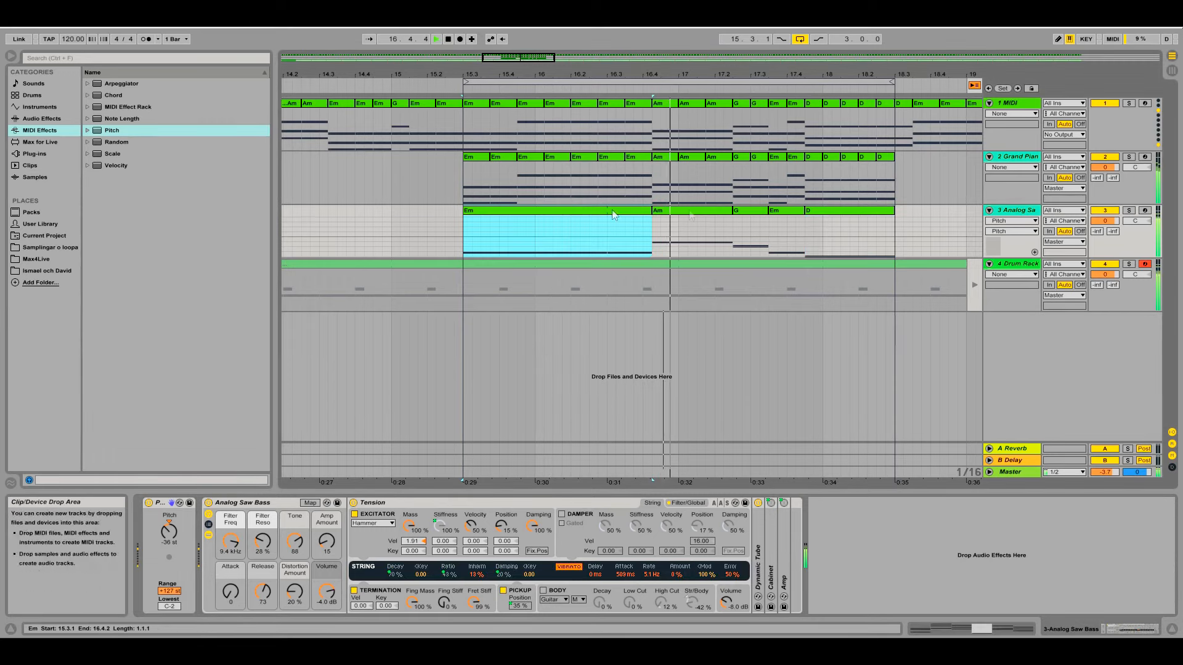
- Consolidate all the clips on the Analog Saw Bass track into one clip and open it for note editing
shift+click(841, 210)
right_click(841, 209)
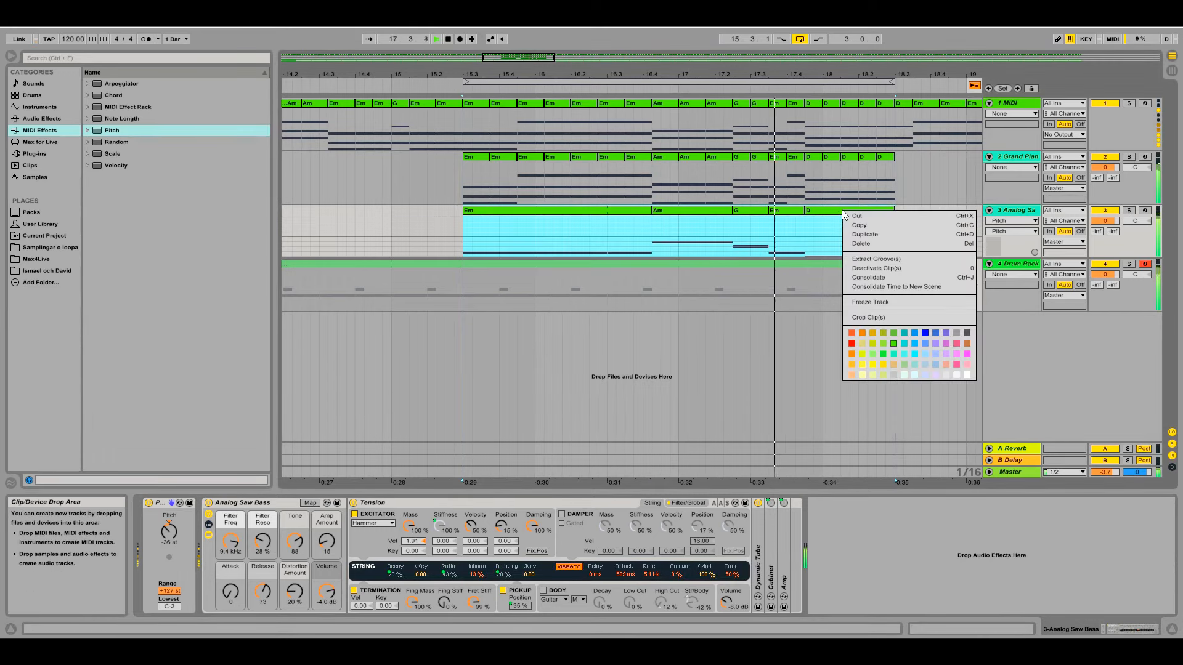
click(881, 278)
double_click(714, 213)
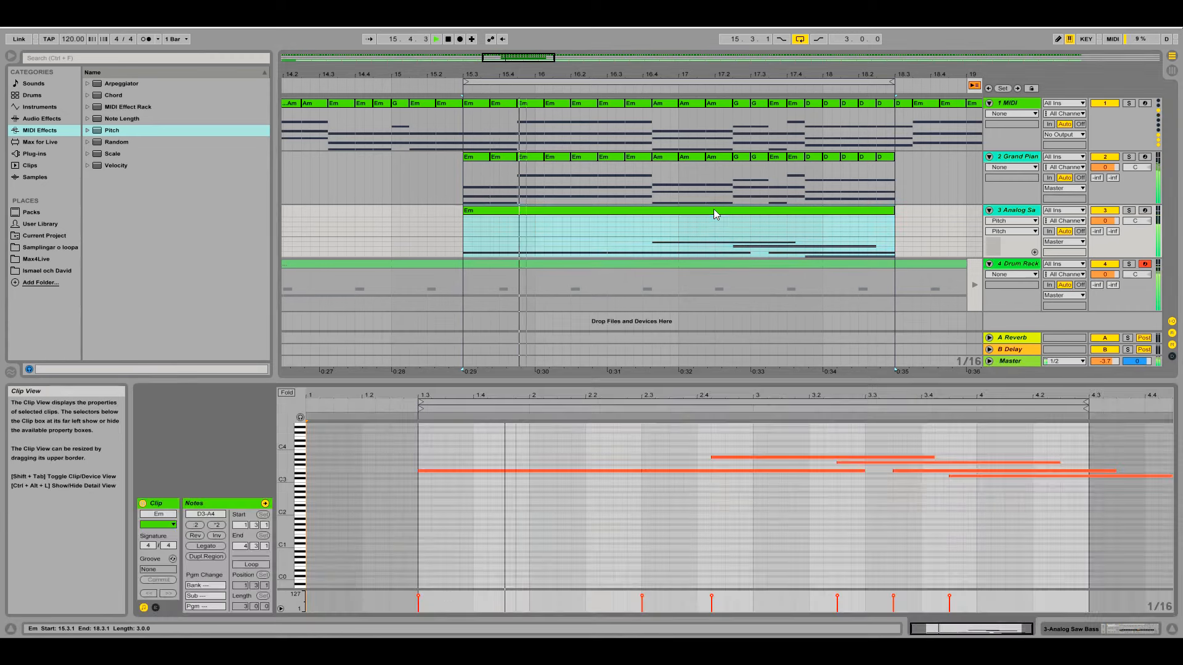
click(719, 512)
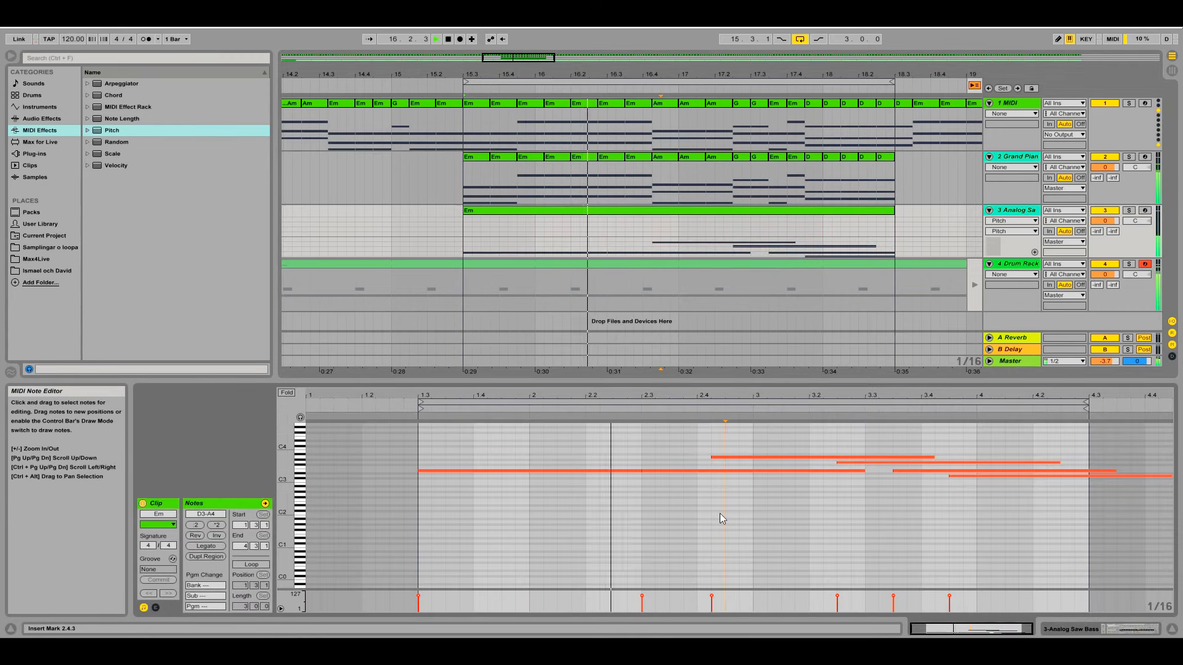
- Shorten the overlapping bass notes so that each one ends exactly where the following note begins
click(863, 471)
drag(862, 470, 711, 470)
drag(936, 457, 836, 457)
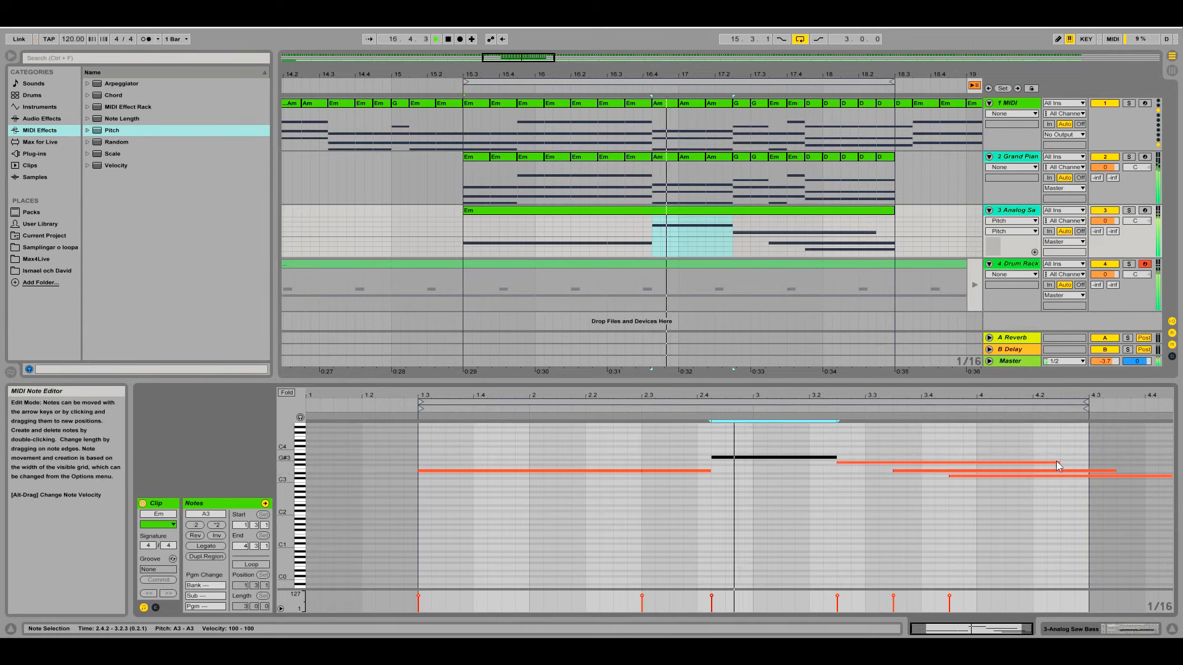
drag(1059, 463, 892, 463)
drag(1111, 472, 948, 472)
click(950, 513)
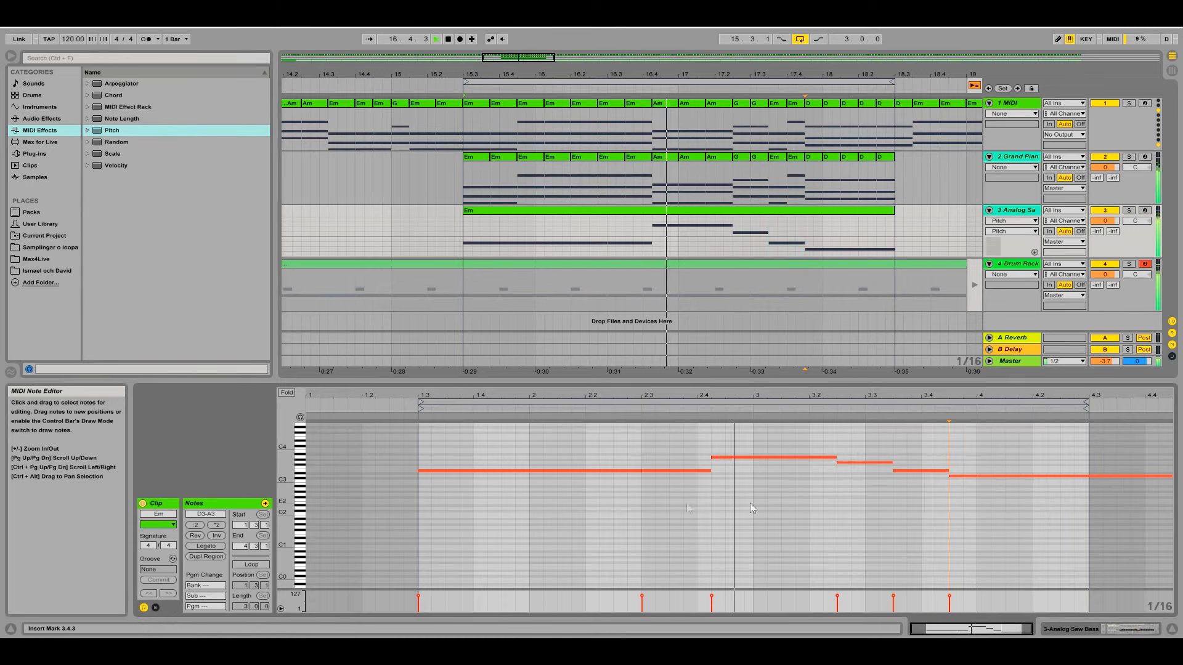
- Shorten the first E3 bass note to three sixteenths and duplicate it into seven repeats that reach the A3 note
drag(300, 463, 701, 520)
drag(639, 492, 456, 498)
key(ctrl+d)
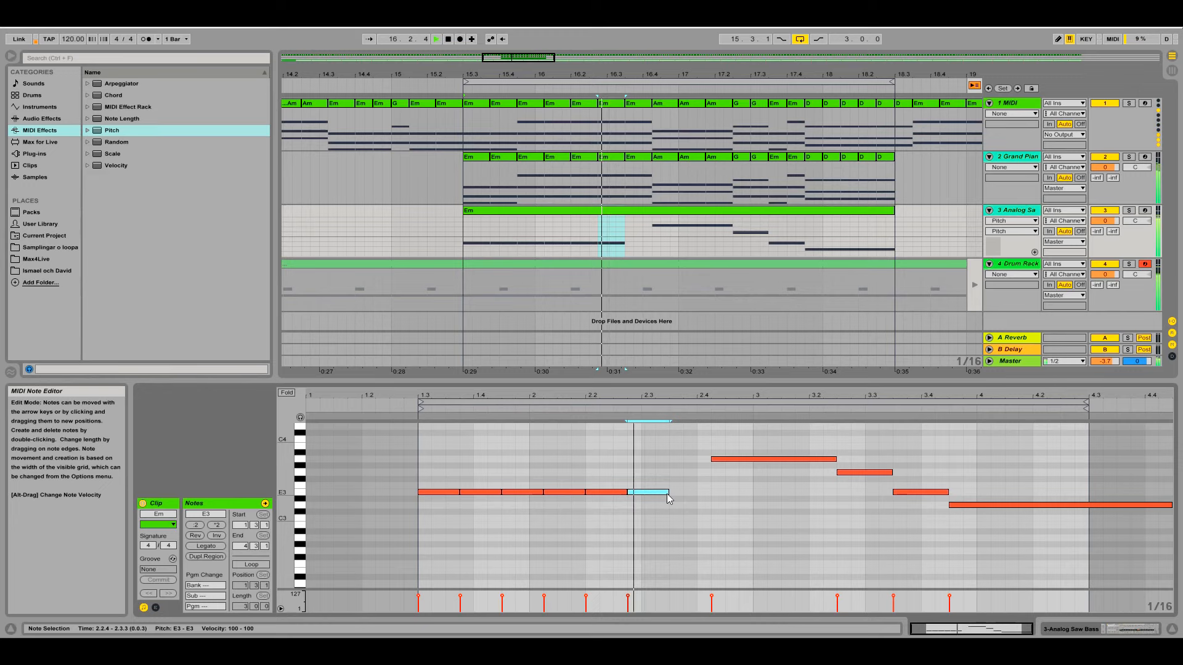
key(ctrl+d)
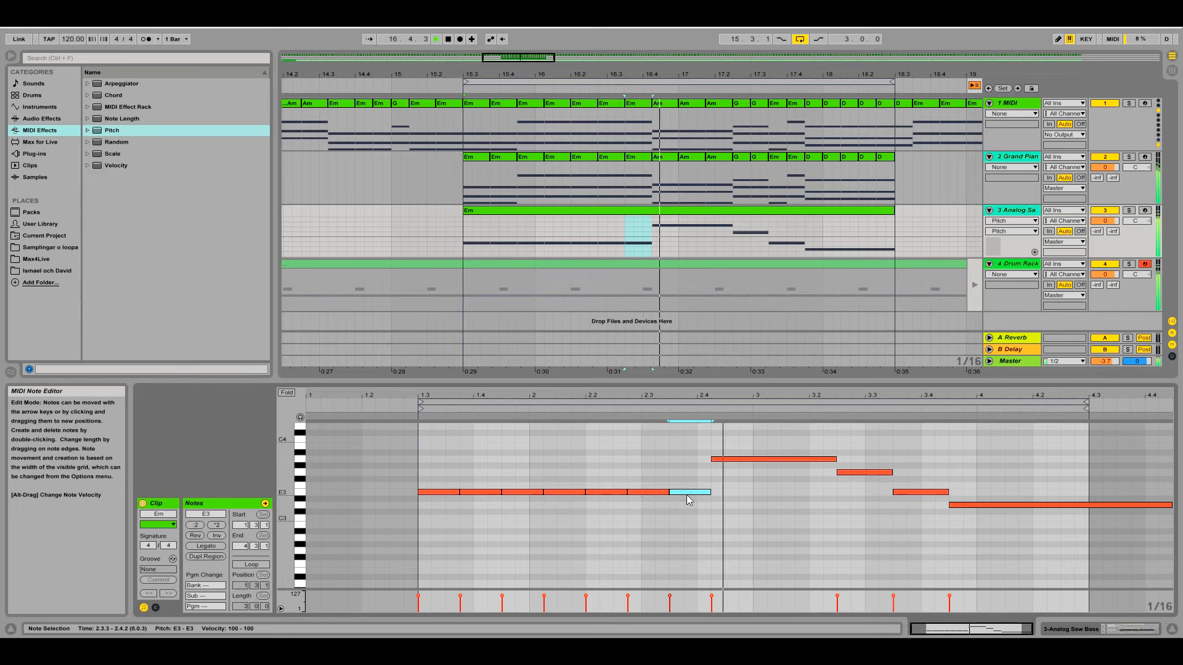
- Turn the A3 bass note into four repeats: one of three sixteenths followed by three of two sixteenths
click(834, 461)
drag(834, 459, 808, 458)
key(ctrl+d)
key(ctrl+d)
key(ctrl+d)
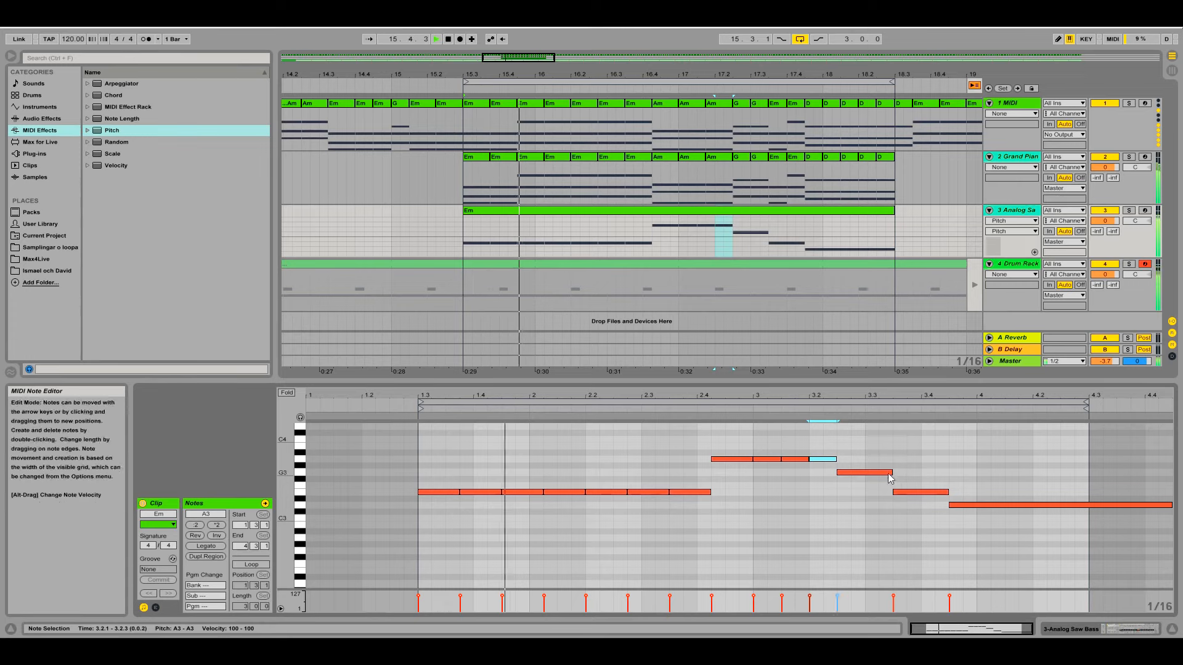
- Shorten the G3 note and the E3 note following it to two sixteenths each, and duplicate each once to fill its slot
drag(891, 477, 864, 478)
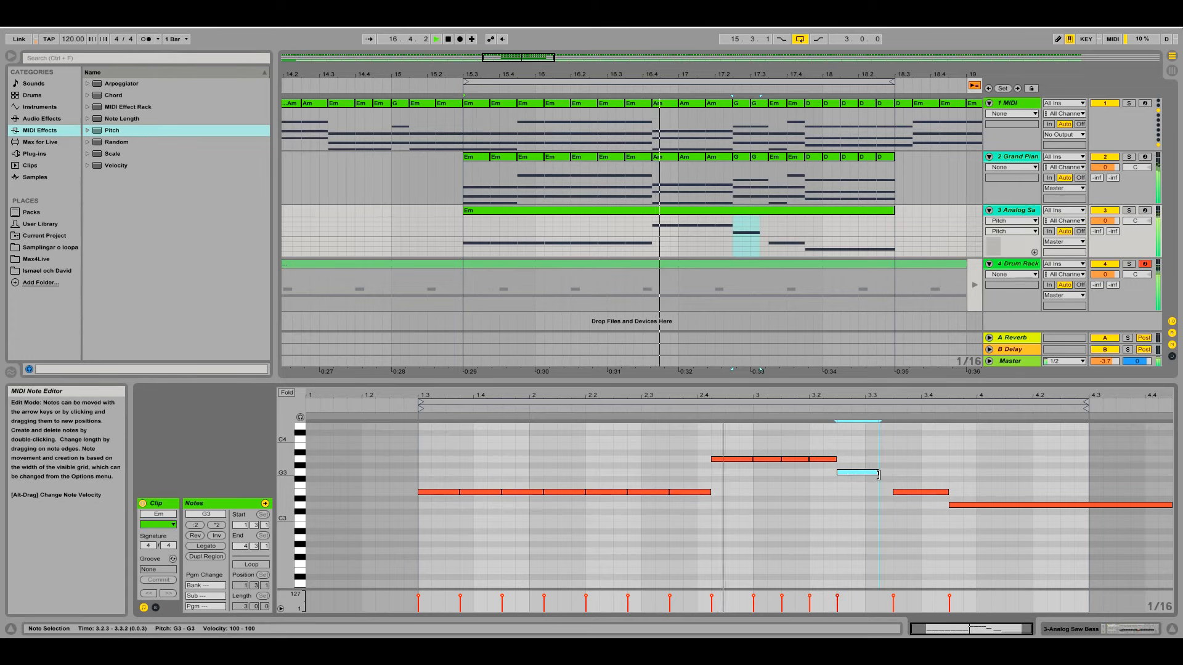
key(ctrl+d)
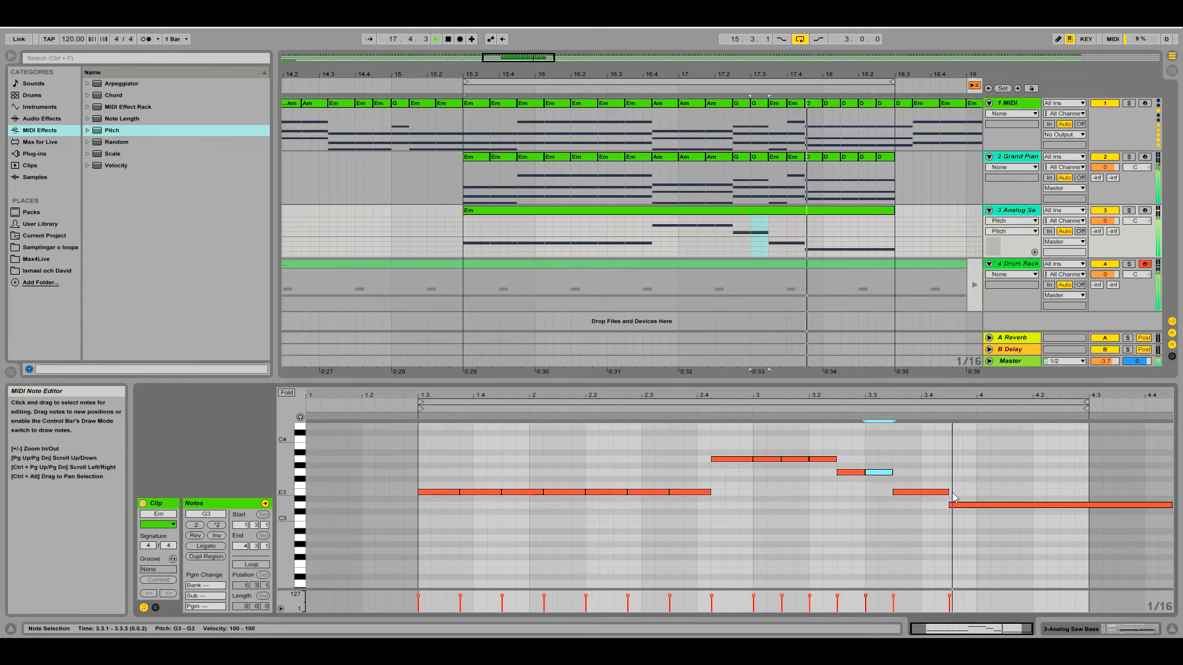
drag(948, 492, 921, 492)
key(ctrl+d)
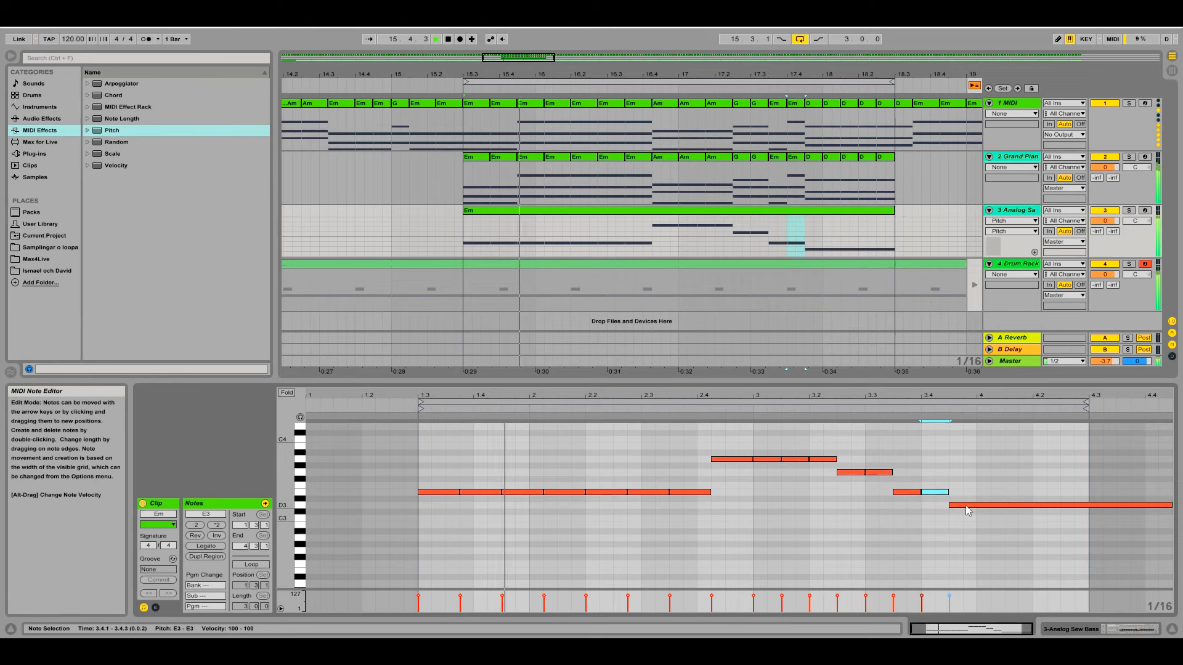
- Replace the long D3 note with two repeats of three sixteenths and two of two sixteenths, ending at the loop end
drag(1159, 510, 992, 511)
key(ctrl+d)
key(ctrl+d)
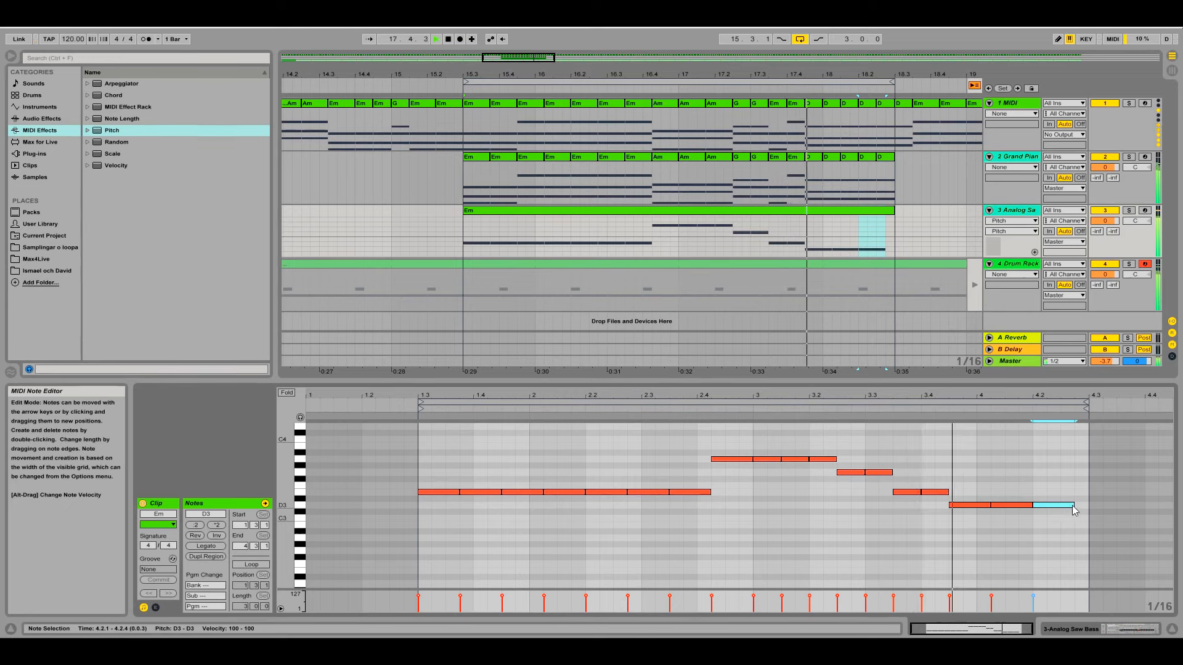
drag(1070, 505, 1059, 505)
key(ctrl+d)
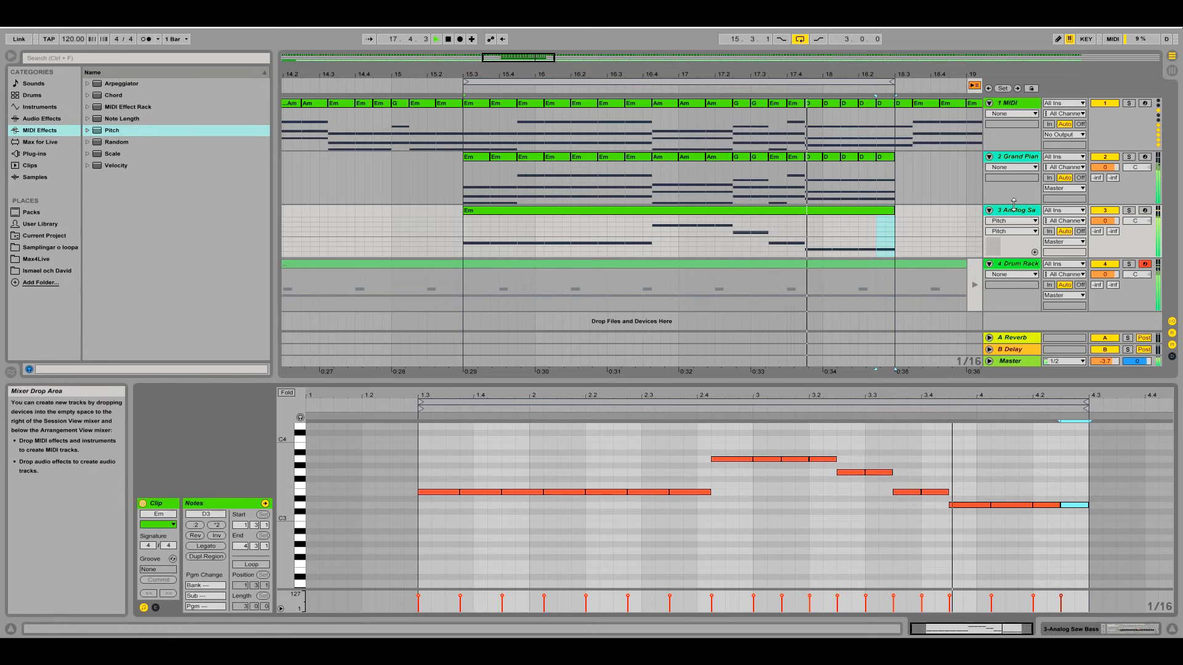
- Add a Compressor audio effect at the end of the Analog Saw Bass device chain
key(shift+Tab)
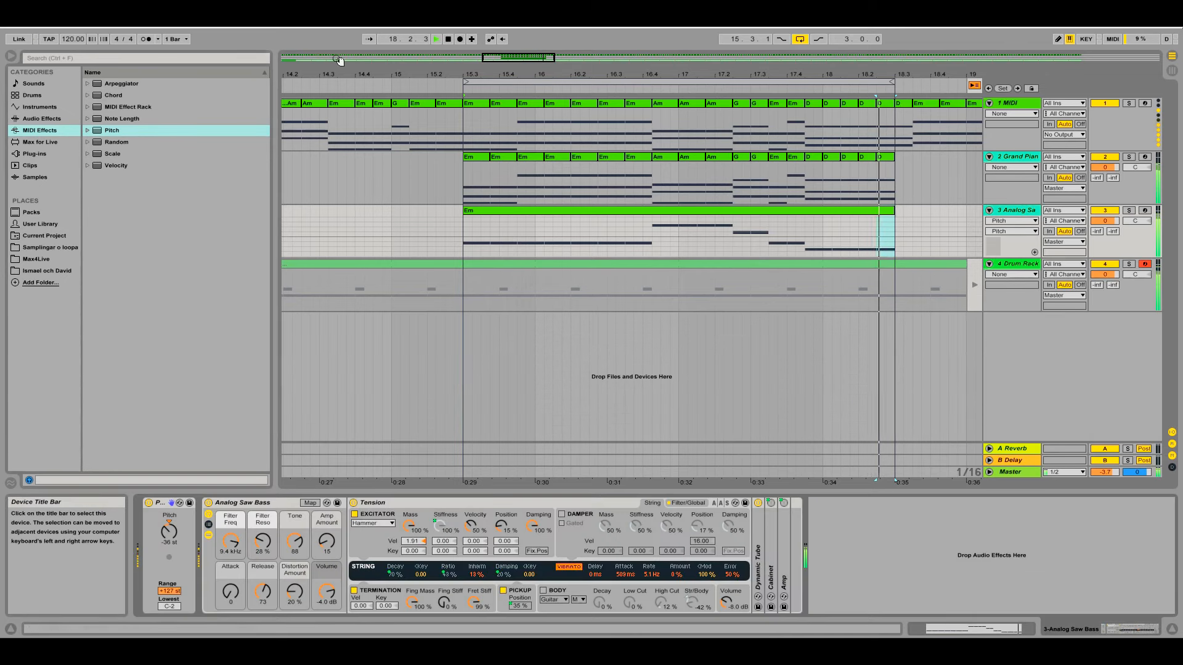
click(41, 105)
click(46, 118)
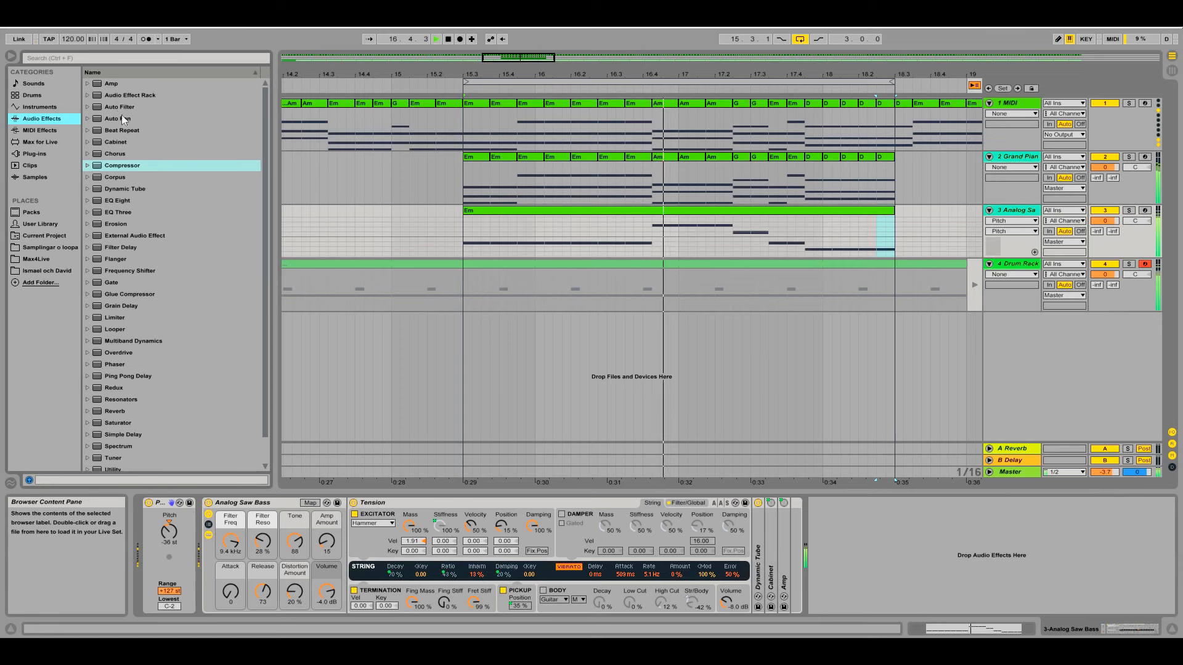
drag(122, 164, 850, 521)
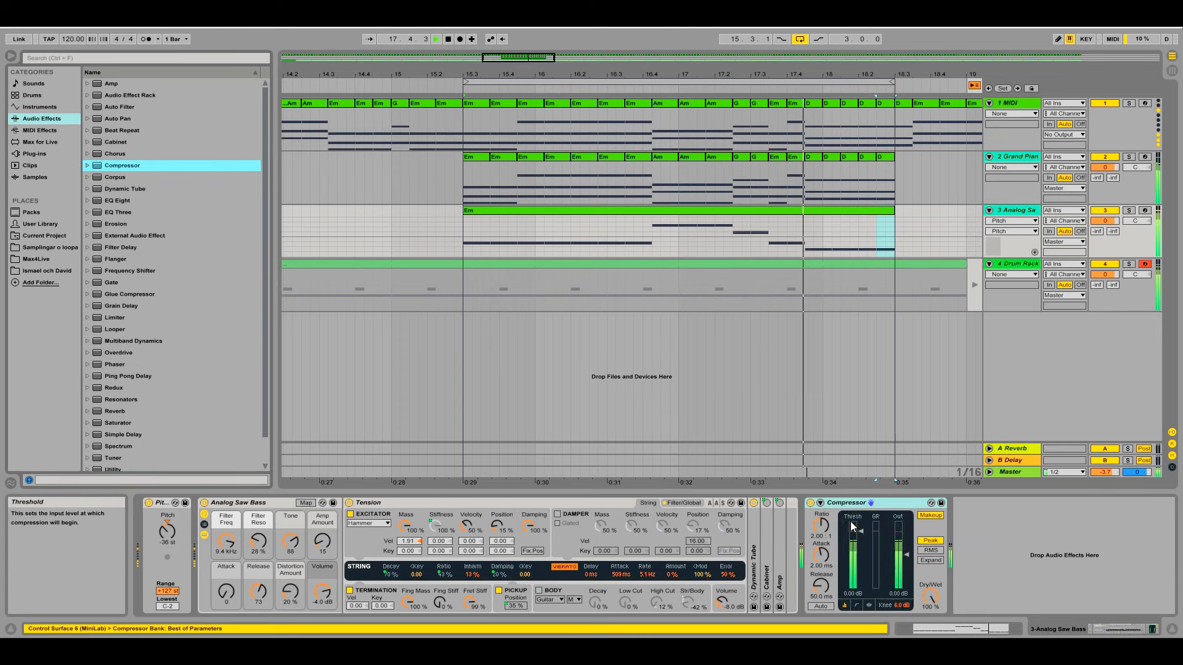
- Sidechain the bass Compressor from the Drum Rack track, Pre FX, and lower its threshold to -20.1 dB
click(820, 503)
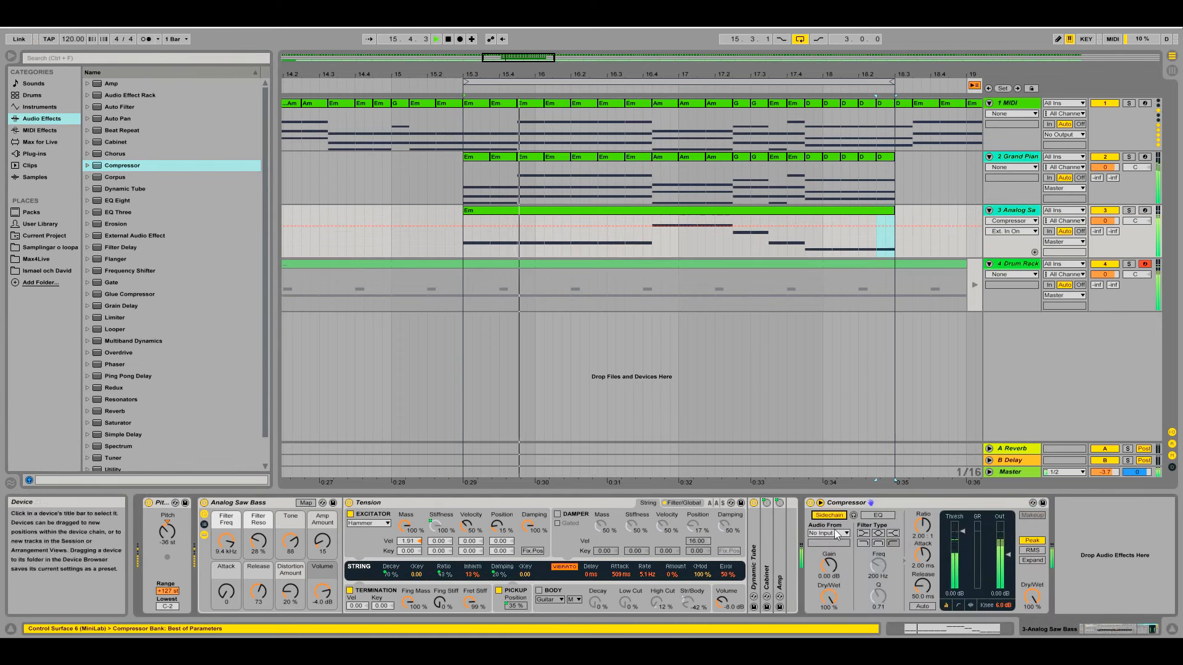
click(827, 533)
click(826, 560)
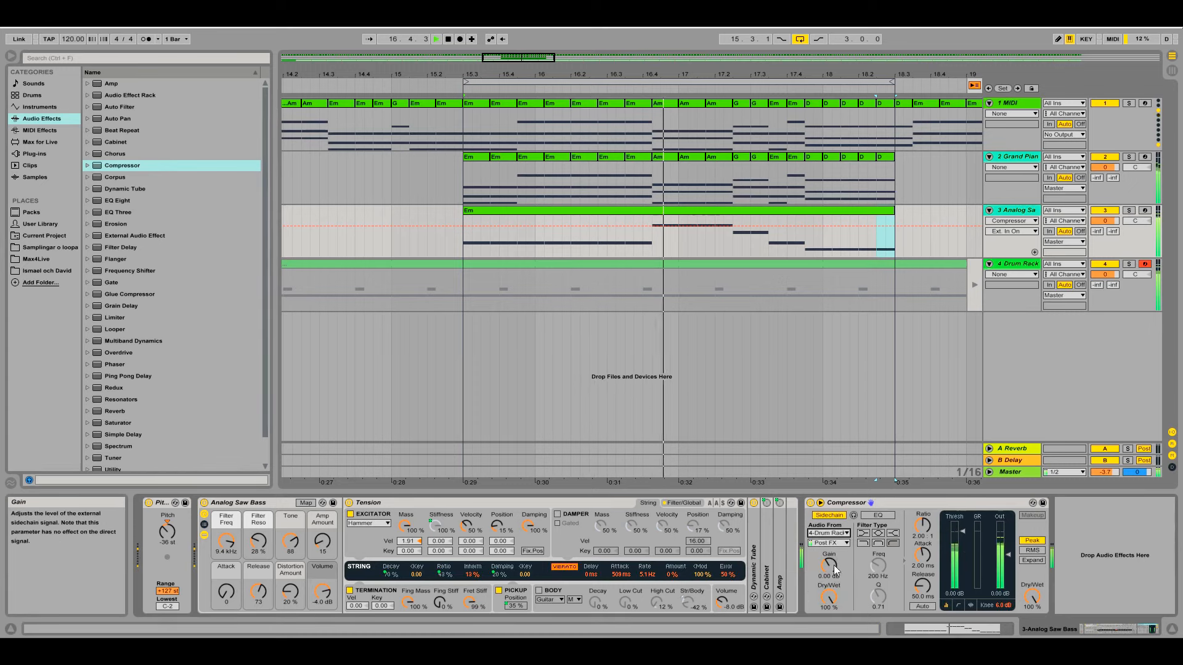
click(829, 543)
click(822, 552)
drag(962, 531, 962, 558)
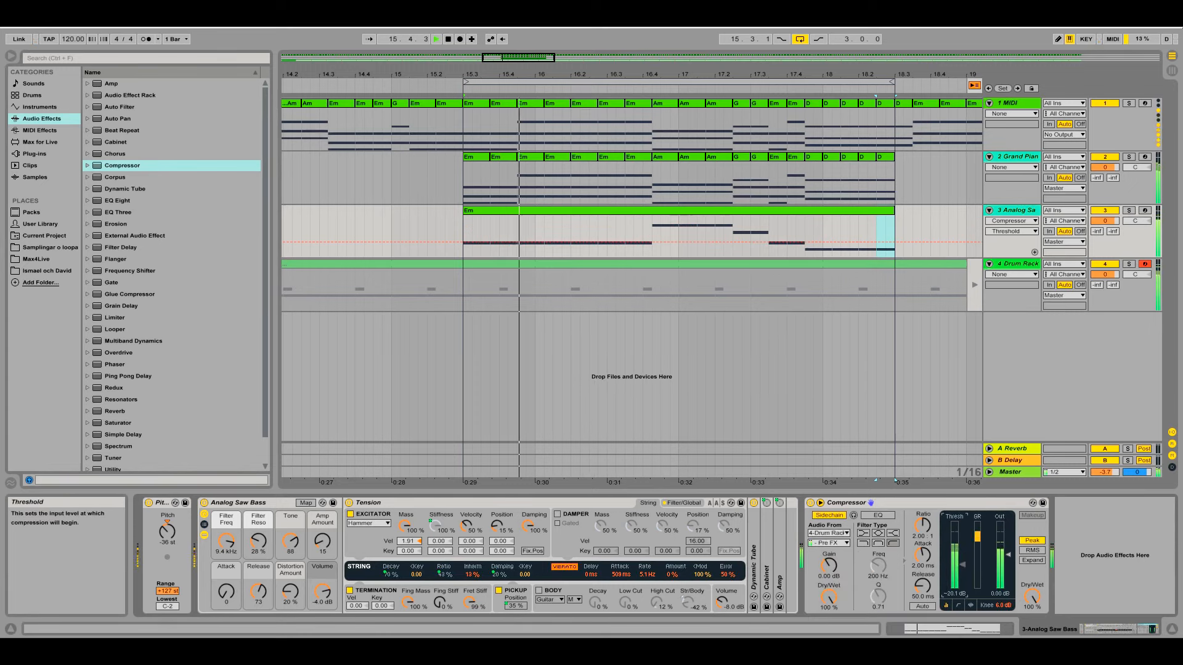
- Duplicate the Grand Piano track and load the synth lead sound Big Bright Saw Lead.adg onto the copy
right_click(1012, 159)
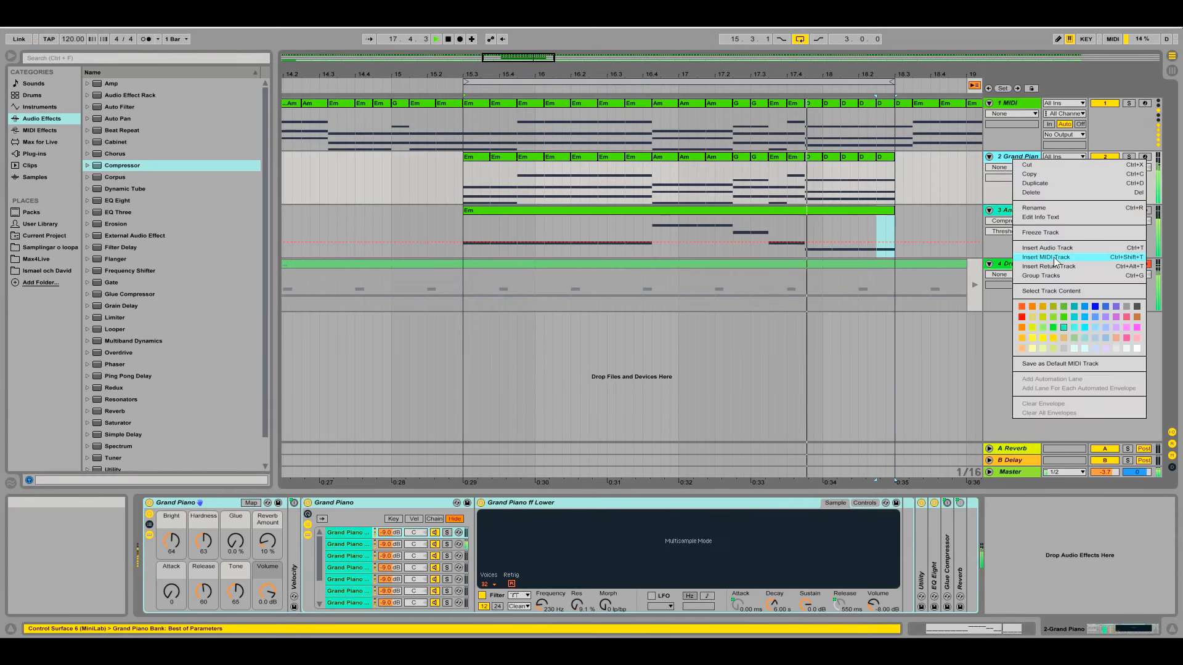
click(1045, 186)
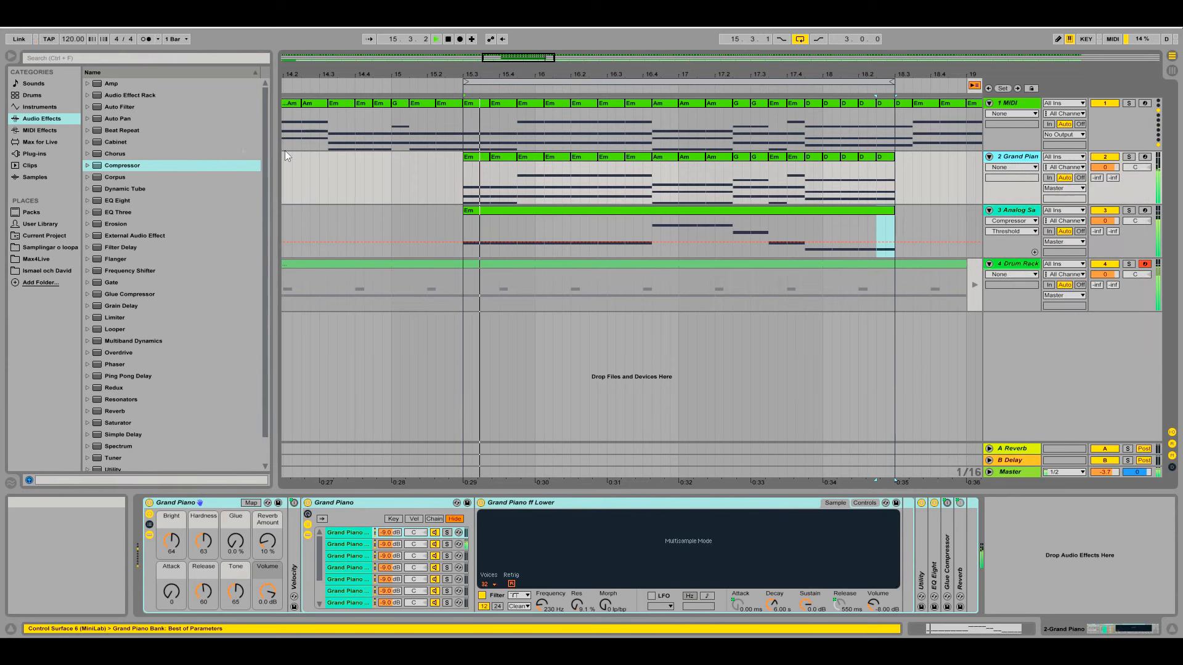
key(ctrl+d)
click(34, 84)
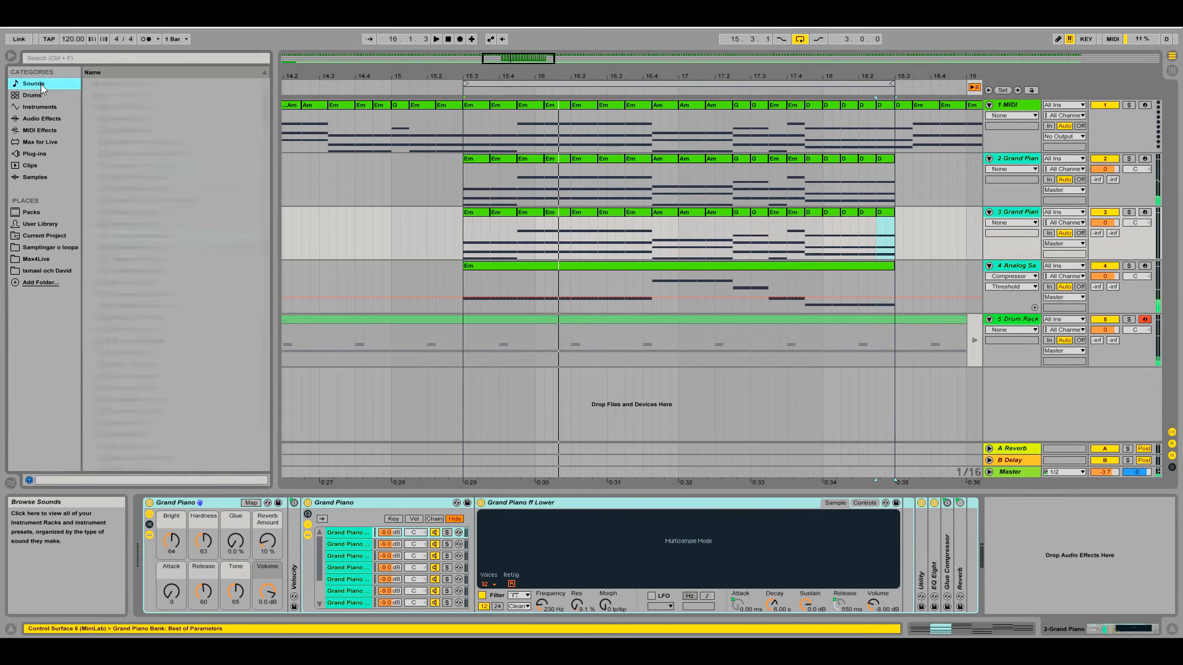
click(151, 236)
click(88, 95)
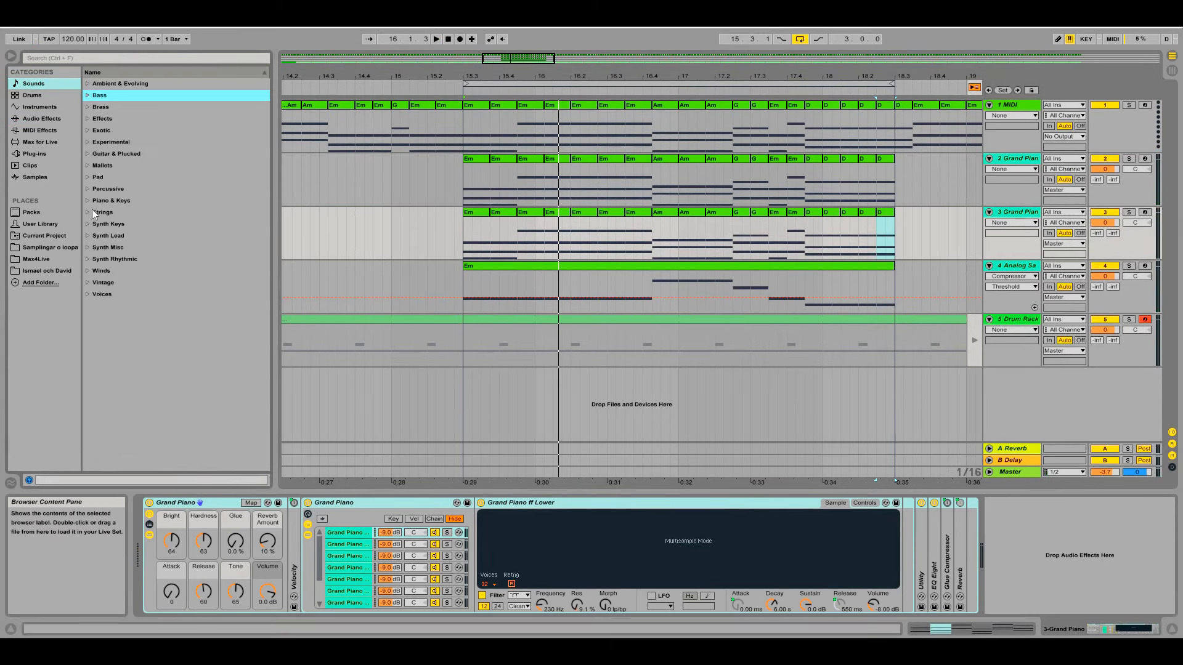
click(88, 236)
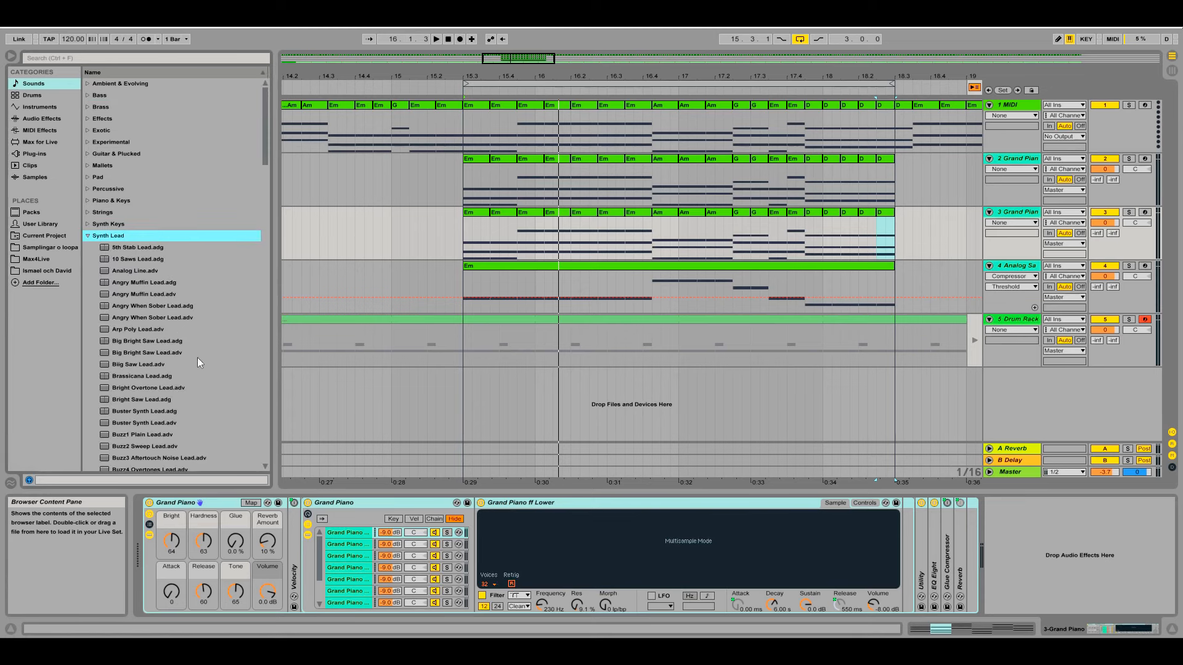
double_click(161, 342)
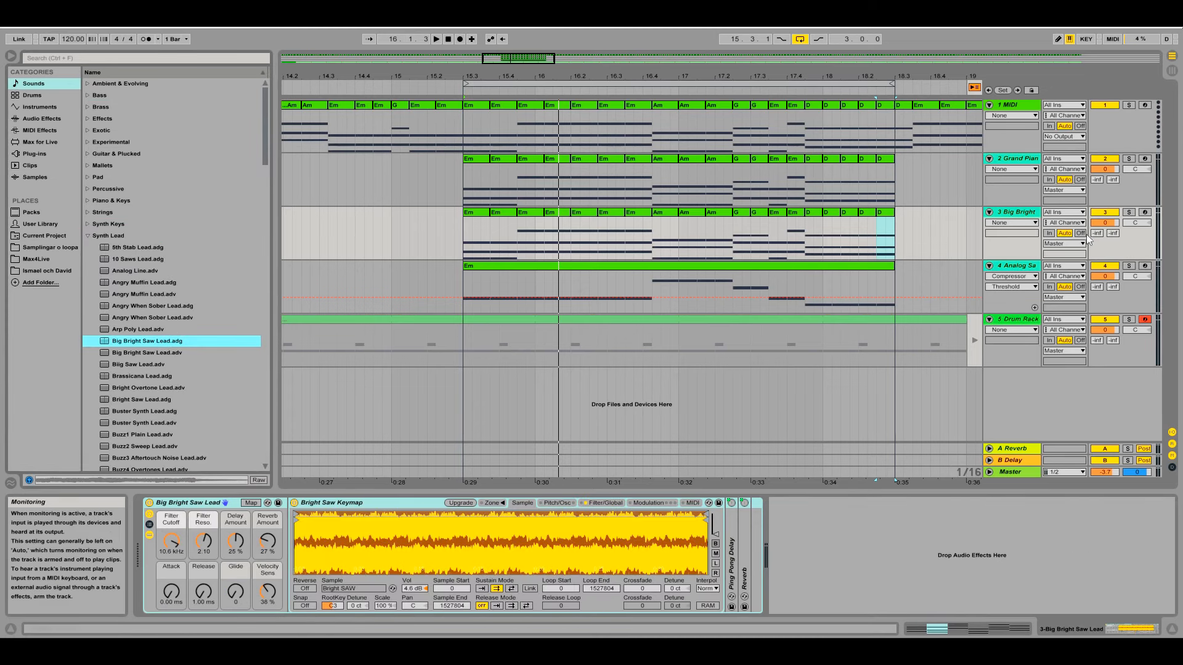
- Set the Big Bright Saw Lead track volume to -1.4 dB and play the loop briefly
drag(1107, 227, 1107, 235)
key(space)
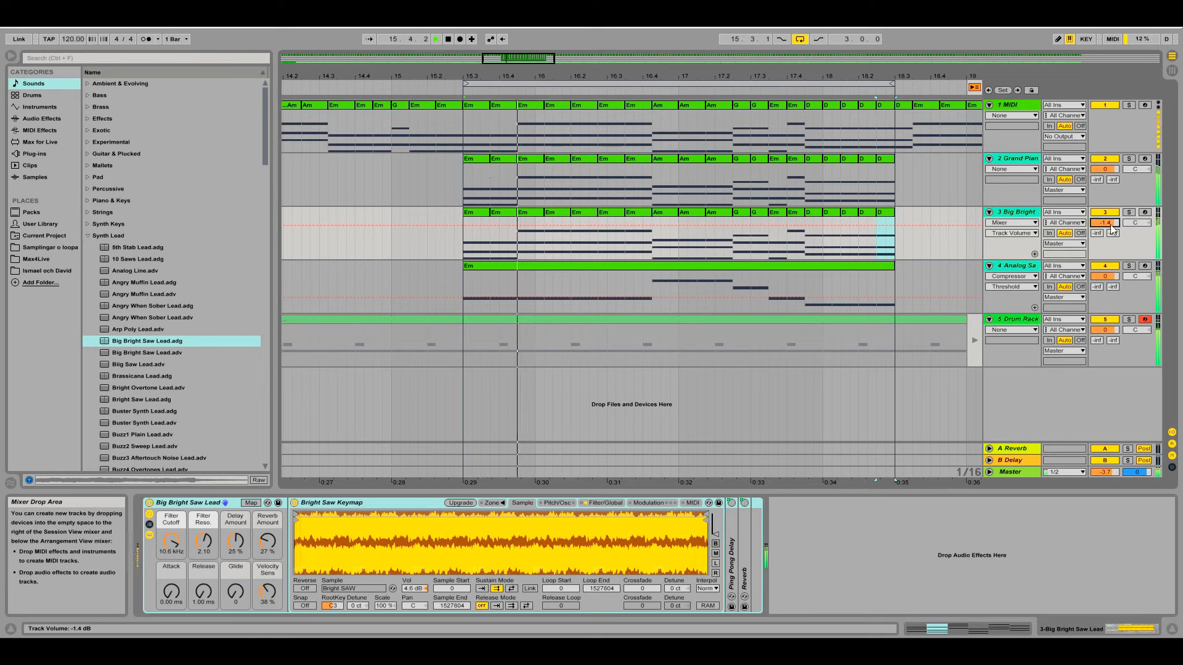
key(space)
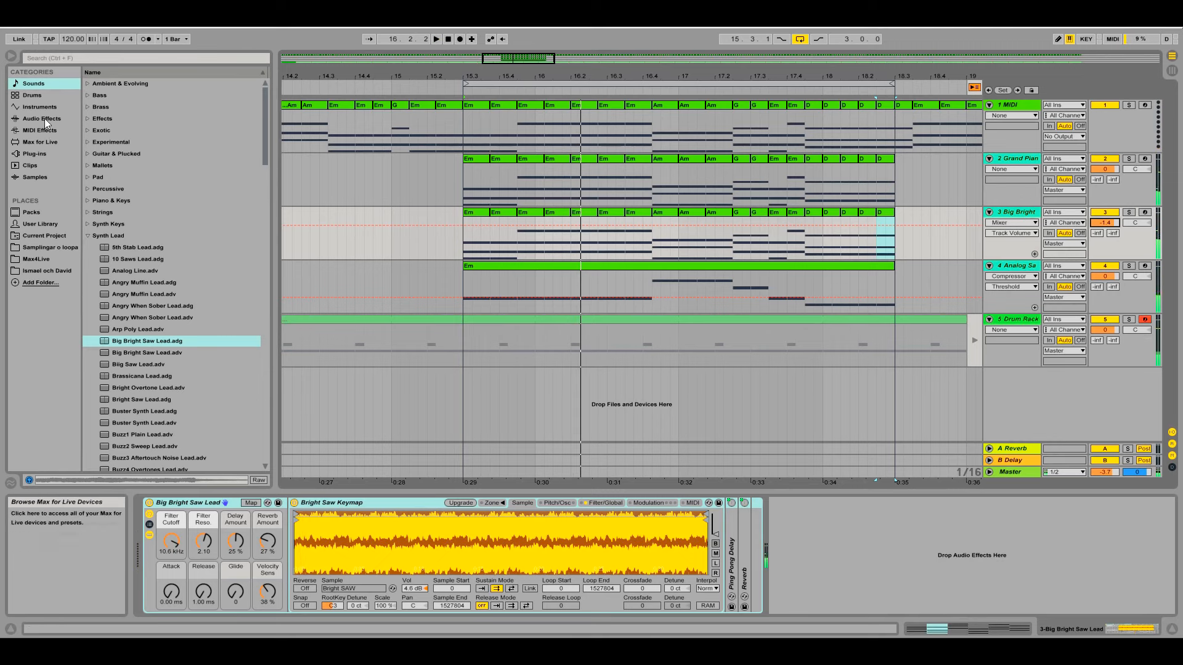
- Add a Pitch MIDI effect before the saw lead, transpose it by -12 semitones, and audition the loop
click(56, 132)
double_click(114, 130)
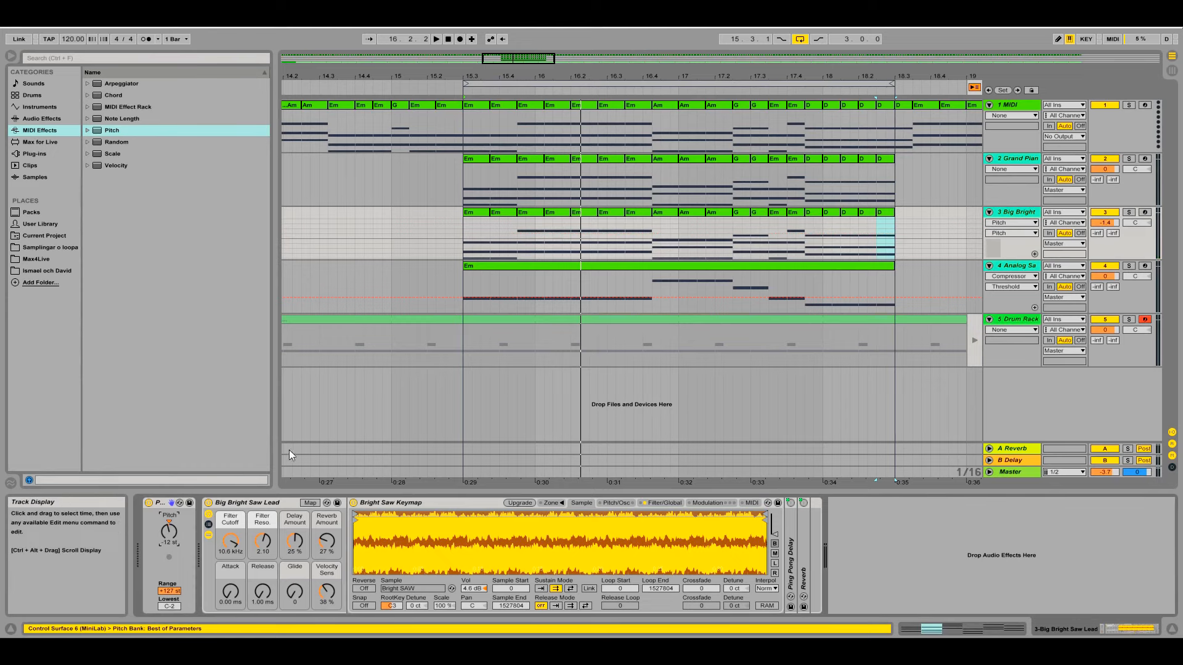
key(space)
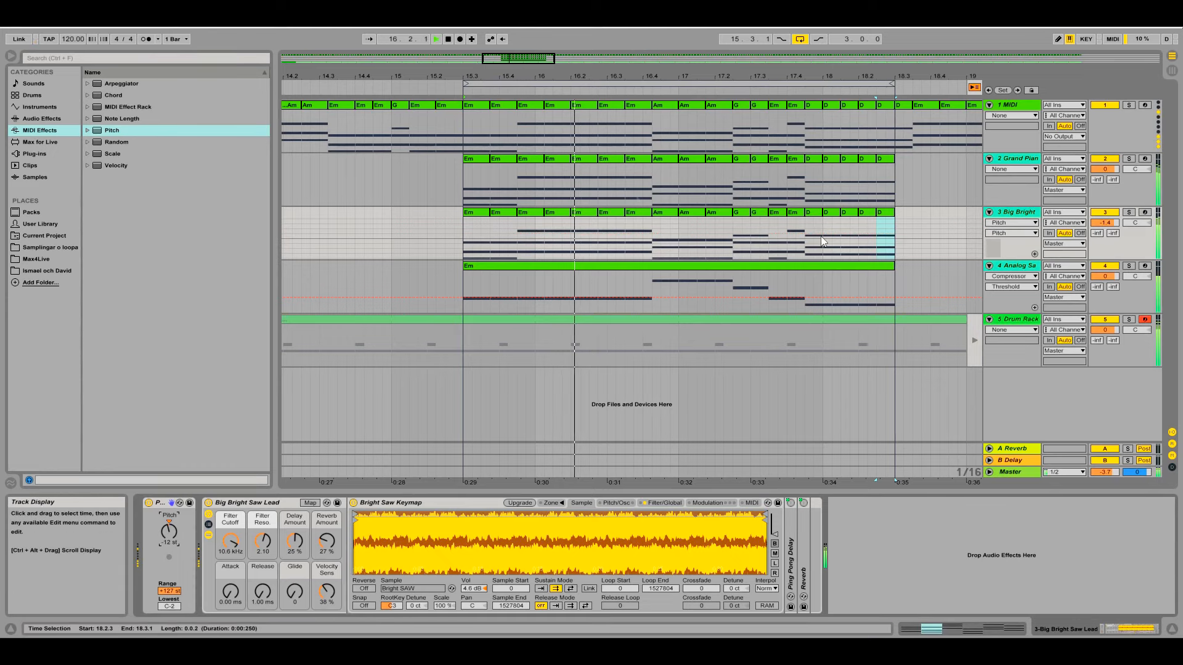
key(space)
- Copy the bass track's sidechained Compressor to the saw lead track, lower the copy's threshold to -31.0 dB, and audition it
click(1028, 266)
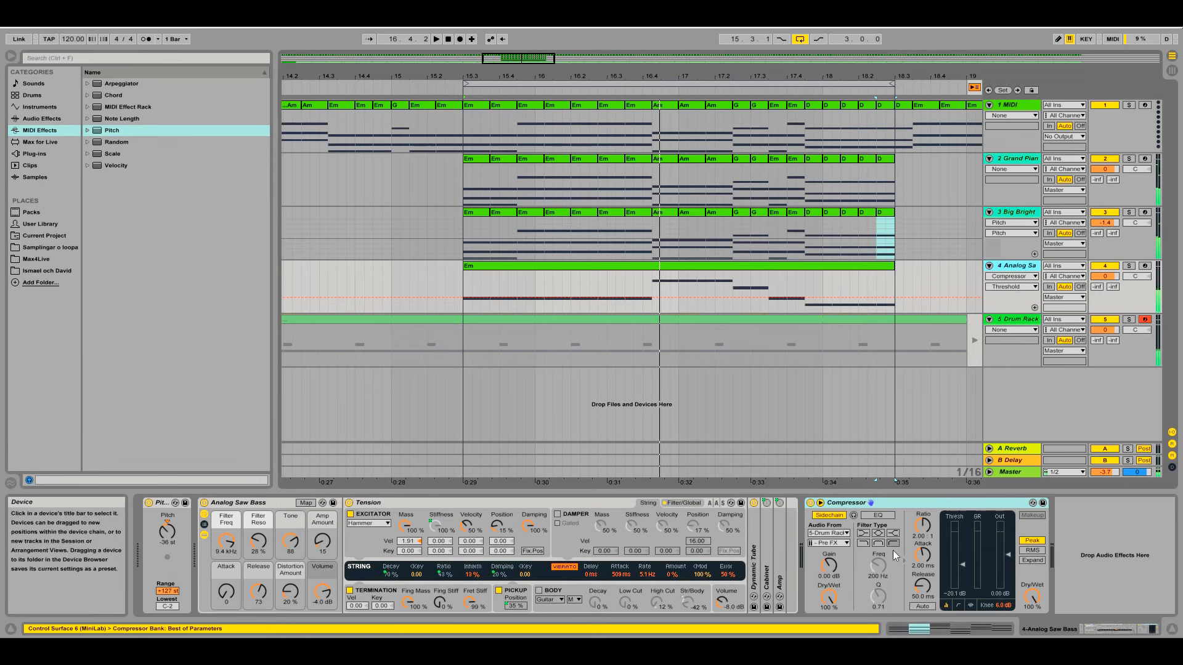
drag(923, 505, 931, 396)
drag(948, 234, 949, 238)
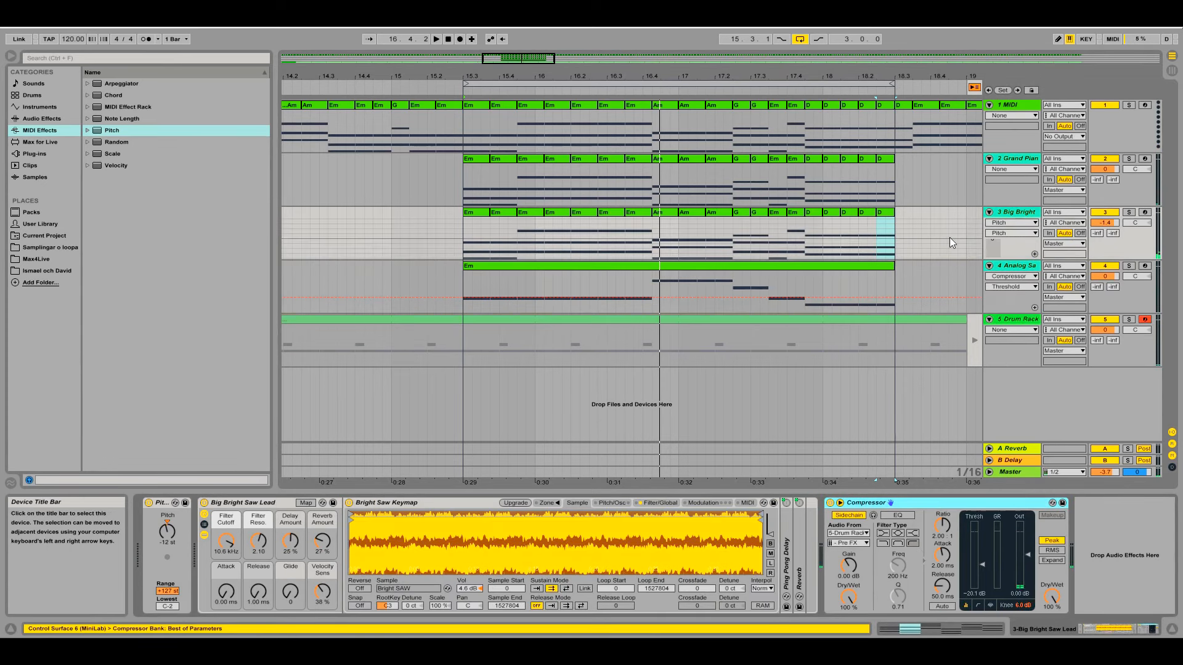
key(space)
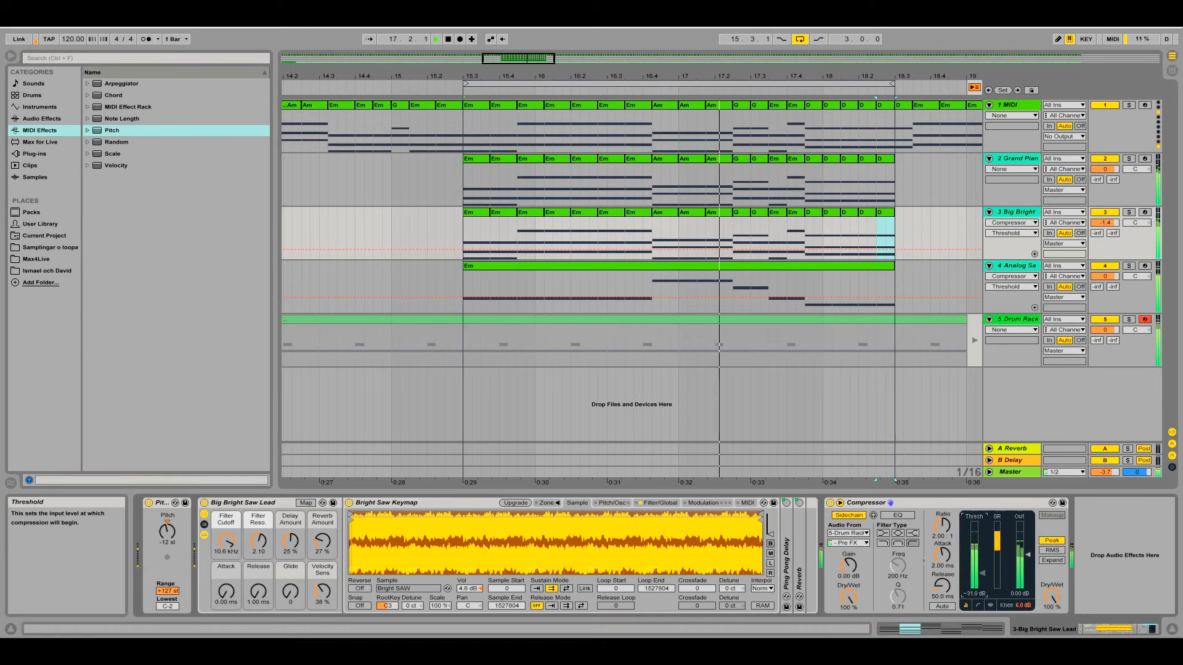
key(space)
- Duplicate the saw lead track and load the Piano & Keys sound Dance Dot Org.adg onto the copy
right_click(1014, 217)
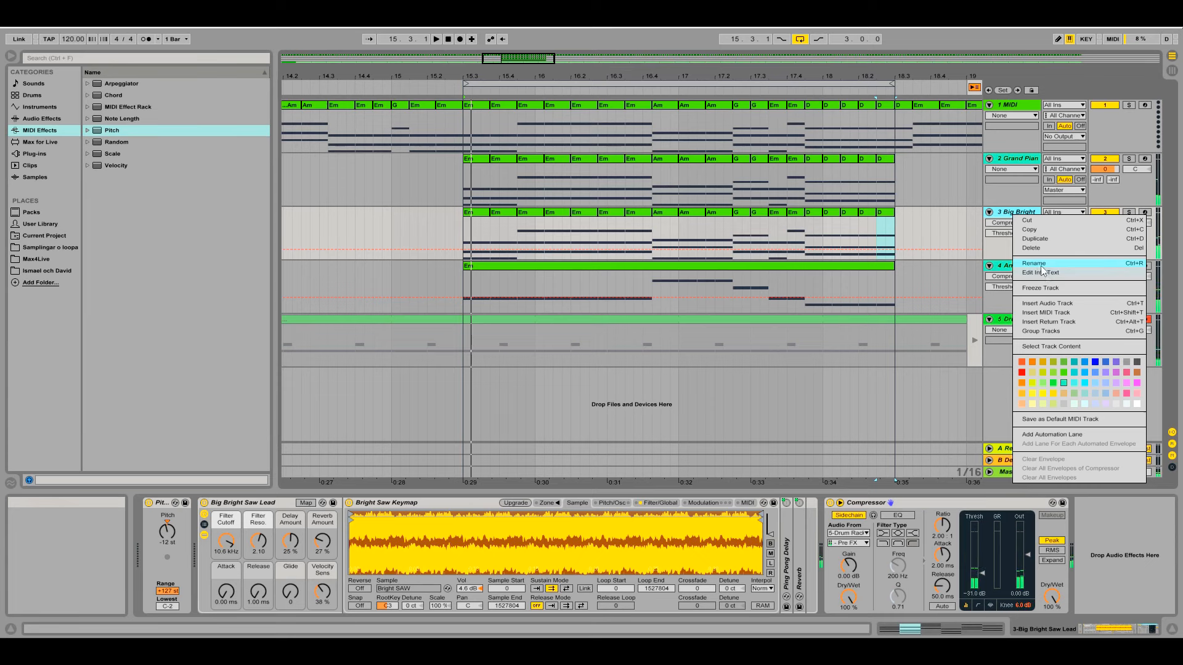
click(1051, 240)
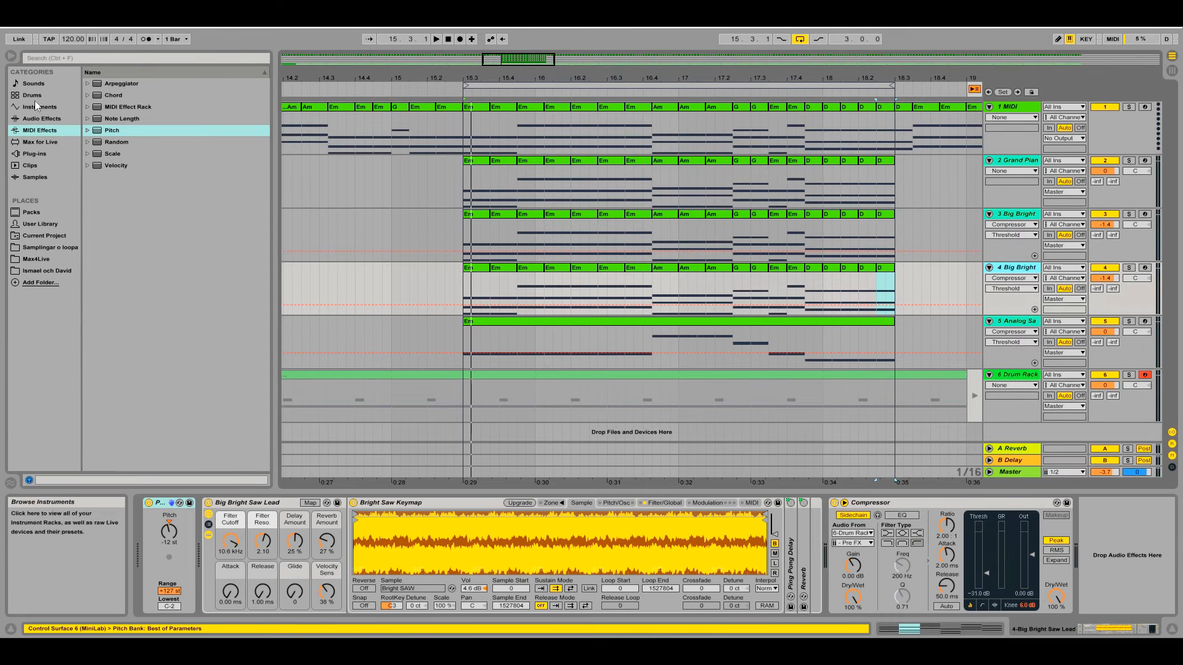
click(50, 108)
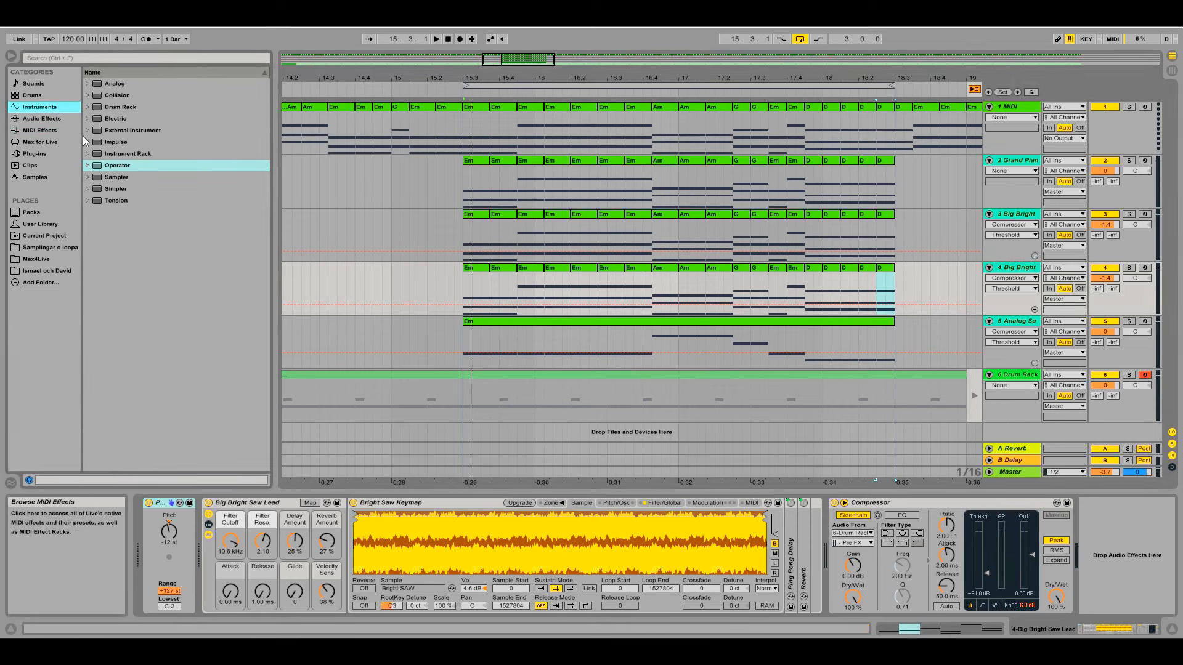
click(54, 84)
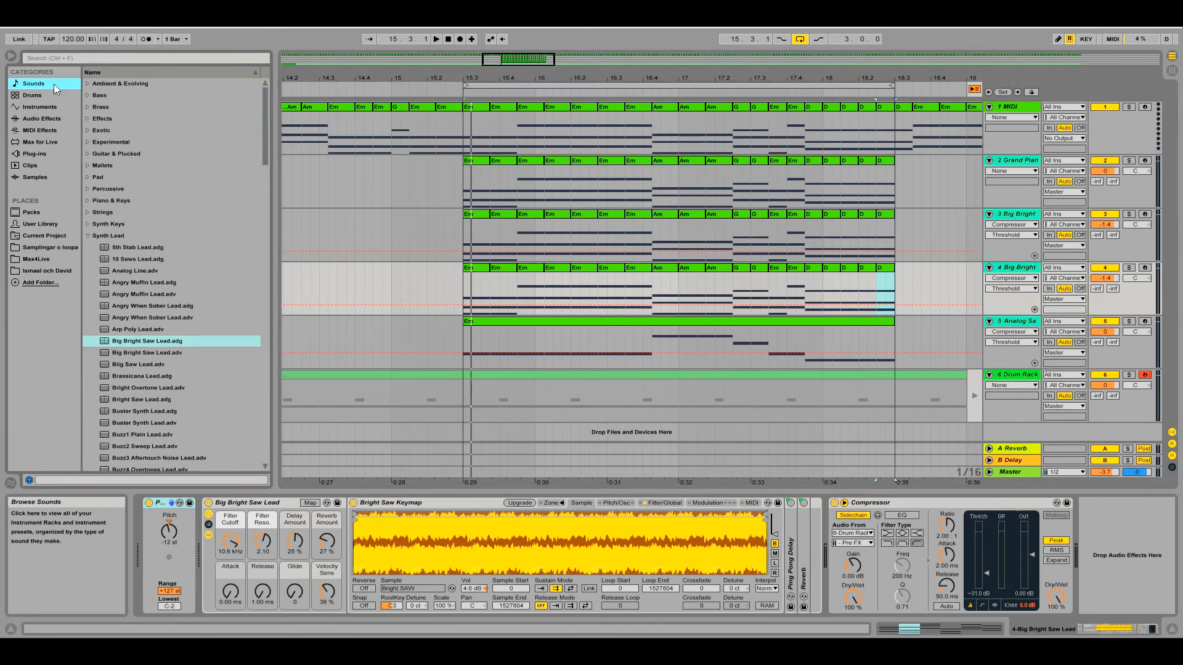
click(90, 236)
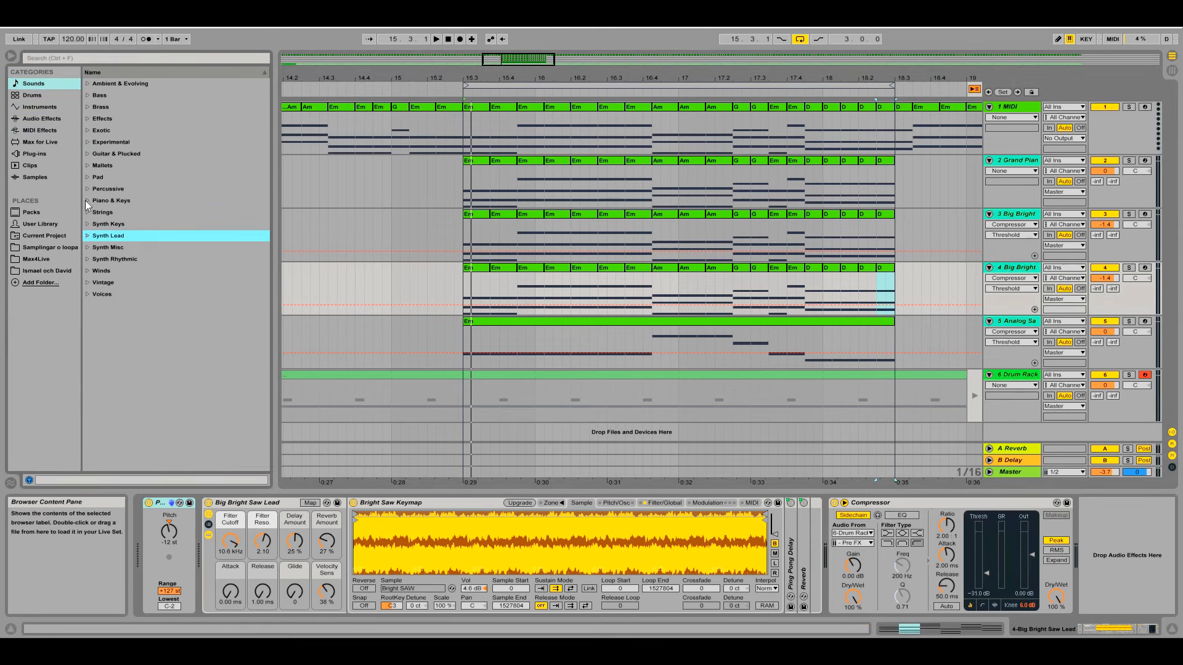
click(87, 201)
scroll(129, 314, down, 4)
scroll(129, 315, down, 3)
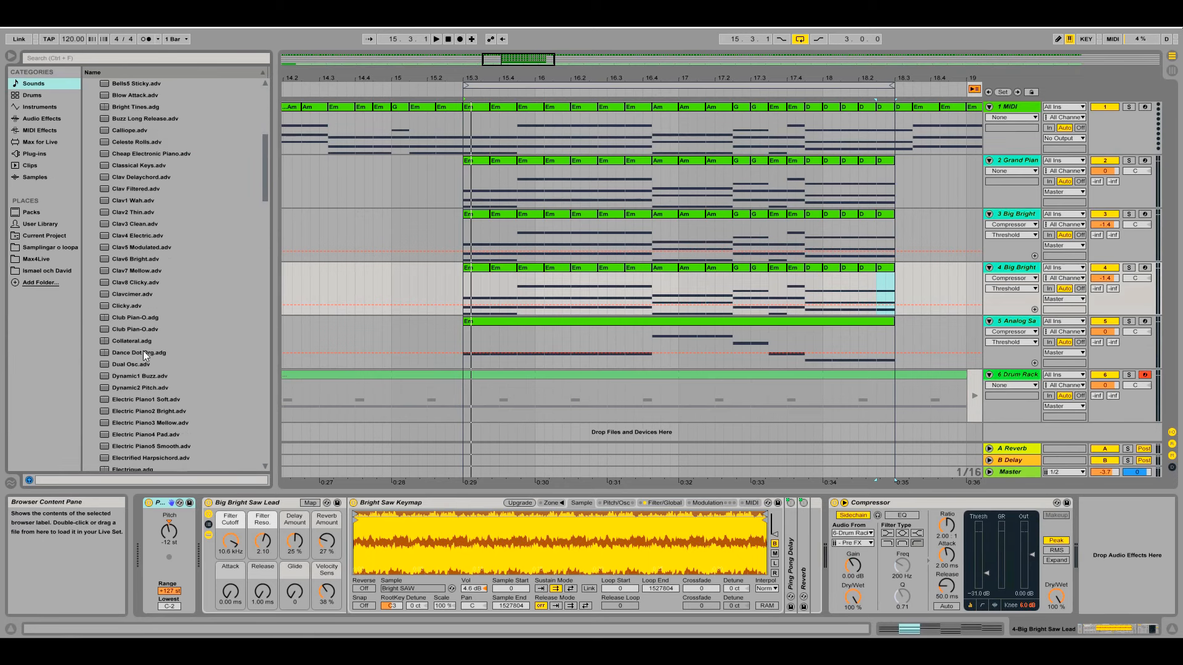
double_click(143, 352)
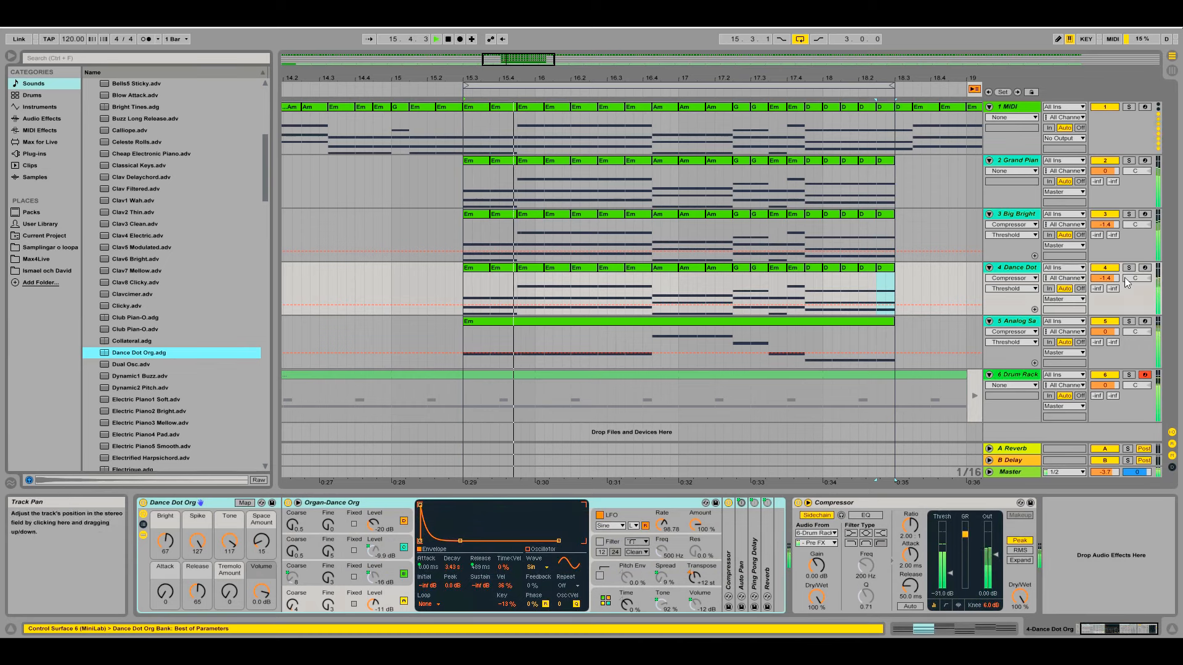
- Open the track options of the Dance Dot Org track
right_click(1023, 269)
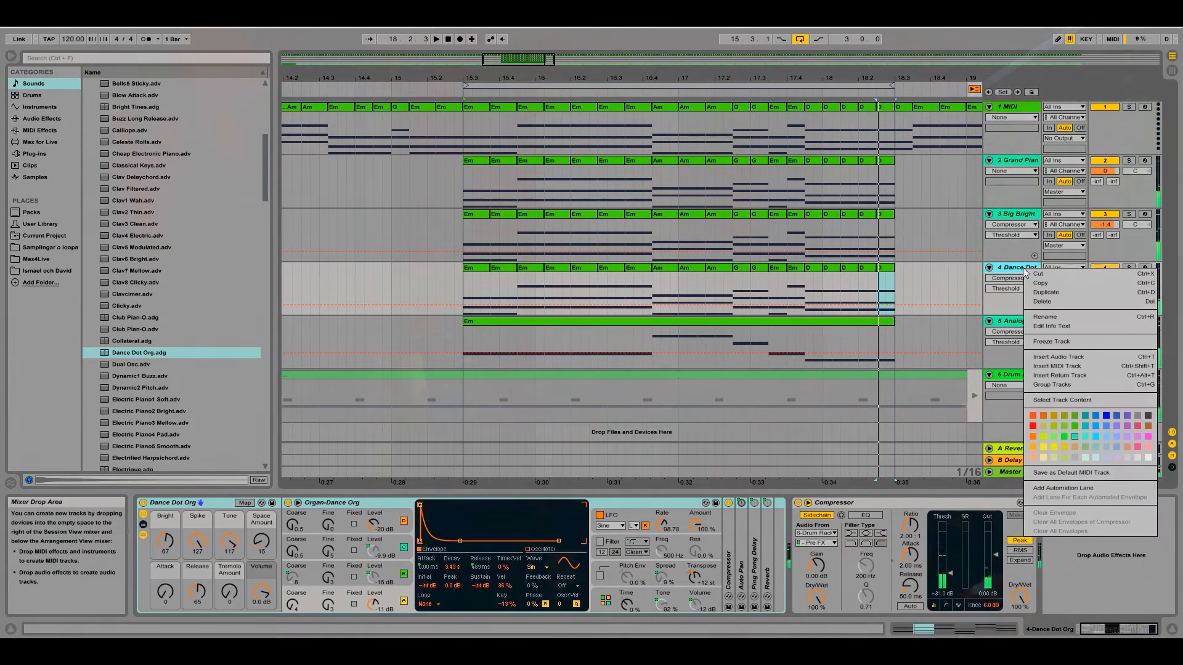